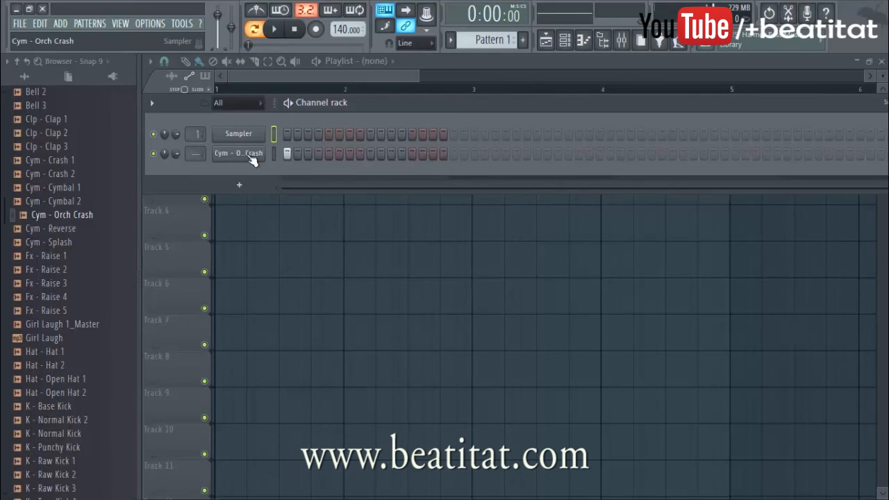
Step: Close the open AT Sound Kit 1 folder and open the Snares folder of AT Sound Kit 2 in the sample browser
scroll(78, 237, "up", 6)
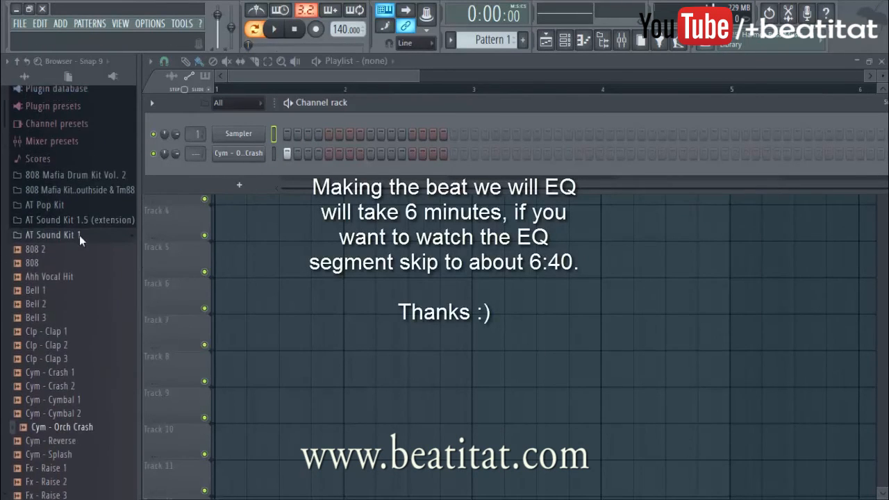
left_click(74, 274)
scroll(98, 257, "down", 3)
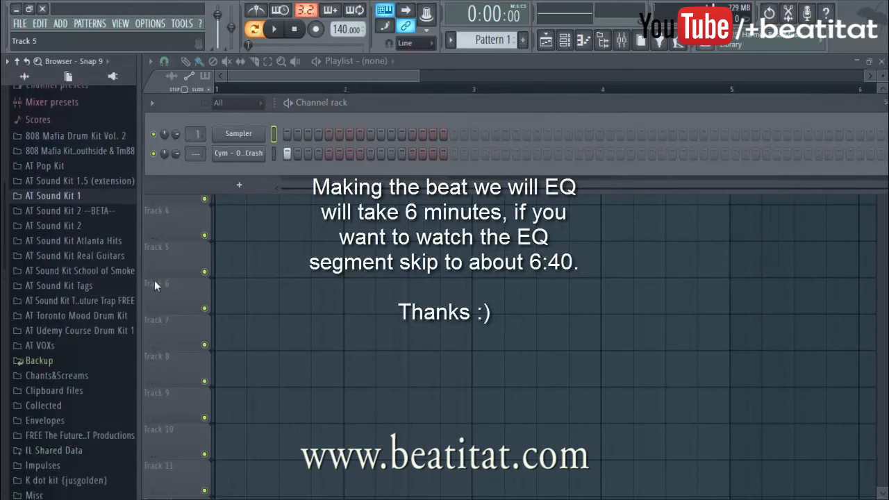
left_click(108, 226)
scroll(104, 230, "down", 3)
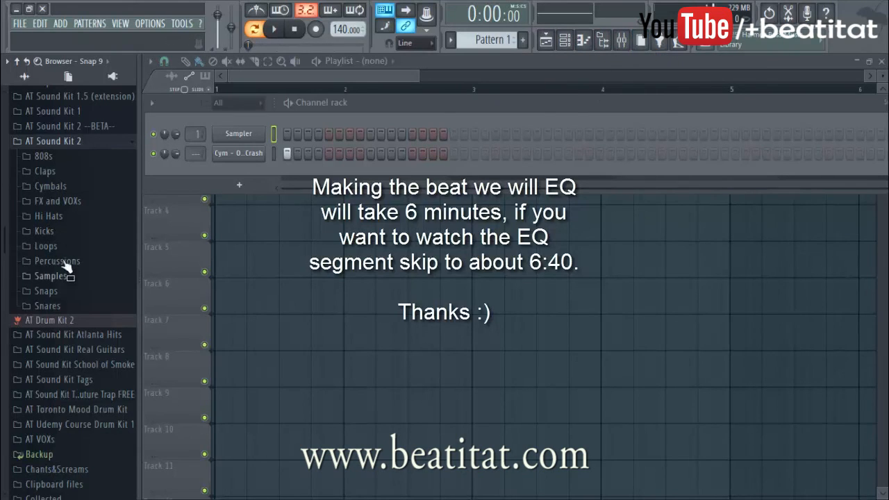
left_click(70, 308)
Step: Audition several snare samples and add Snr Dirty Old Vinyl Snare to the channel rack
left_click(103, 357)
left_click(107, 348)
left_click(108, 338)
left_click(110, 361)
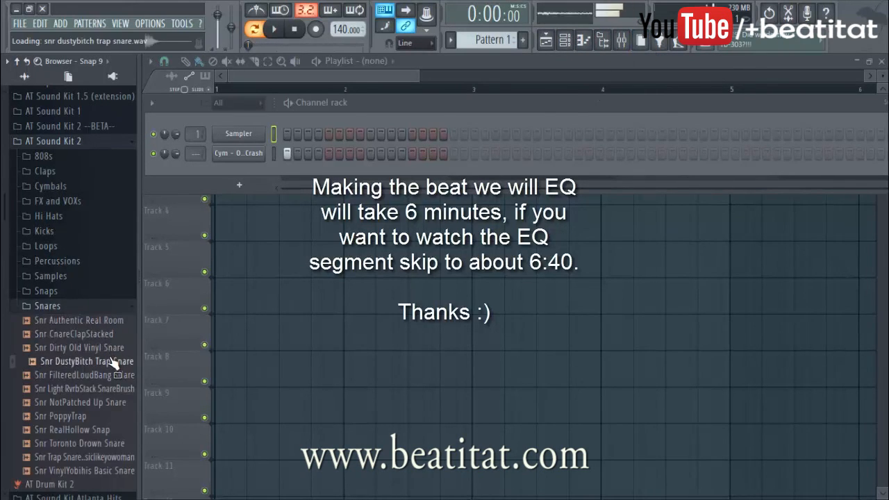
left_click(108, 347)
left_click_drag(108, 347, 291, 167)
Step: Program snare hits on steps 9, 25, 41 and 57 and play the pattern to check them
key("space")
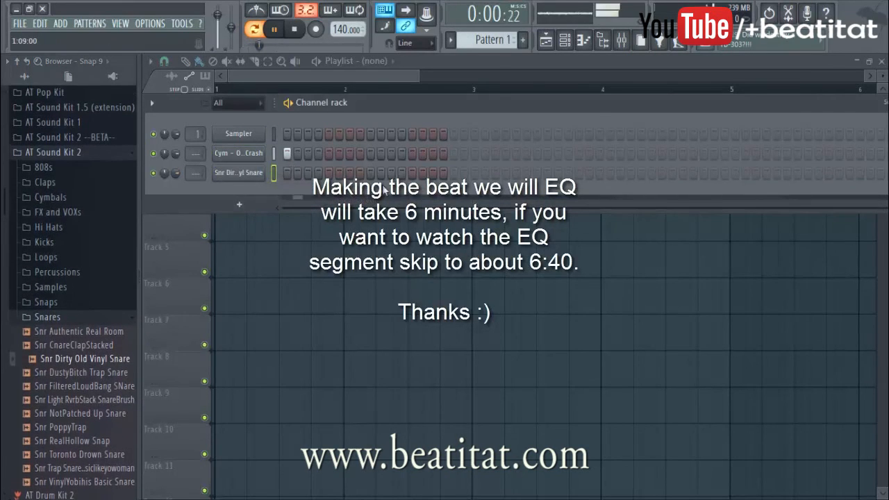
left_click(537, 173)
key("space")
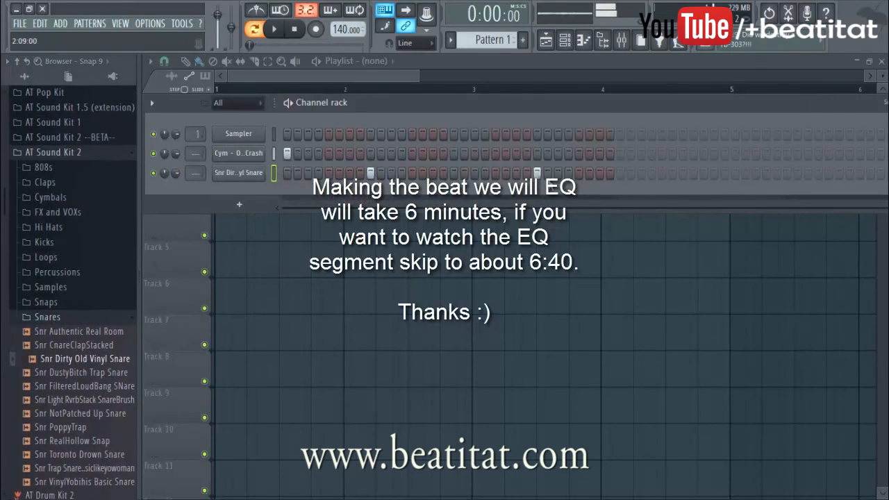
left_click(704, 173)
left_click(871, 173)
Step: Audition other snare samples and replace the snare channel's sound with Snr PoppyTrap
left_click(104, 467)
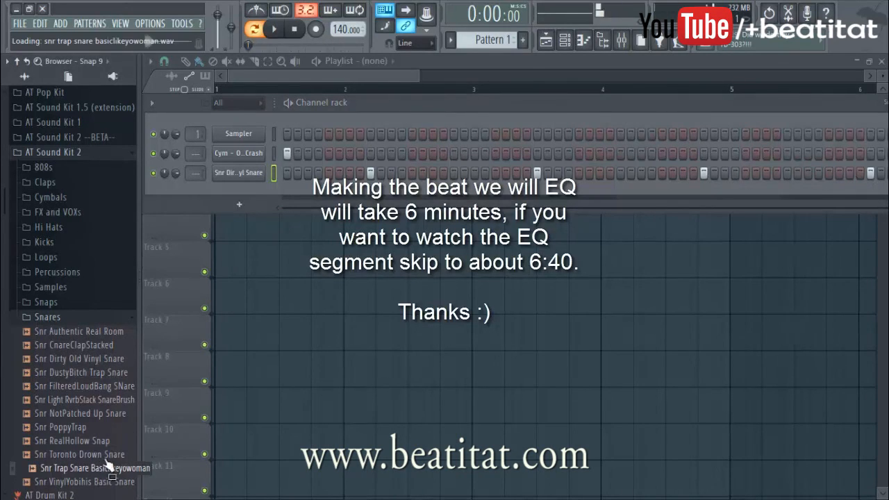
left_click(107, 454)
left_click(111, 481)
left_click(103, 429)
left_click_drag(104, 432, 239, 173)
Step: Audition samples in the kit's Kicks folder and add Kck PowerSlam to the channel rack, with hits on steps 1 and 21
left_click(63, 314)
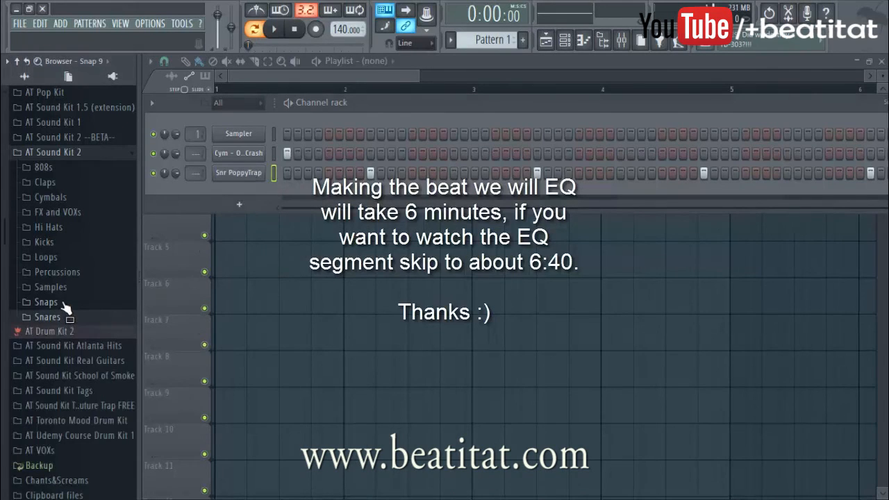
left_click(64, 242)
left_click(78, 283)
left_click(84, 297)
left_click(89, 312)
left_click(90, 324)
left_click(92, 339)
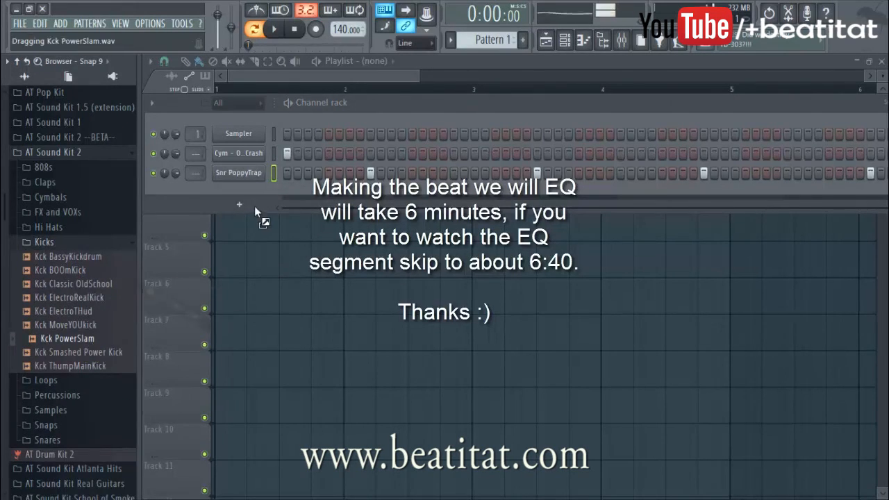
left_click_drag(254, 206, 303, 198)
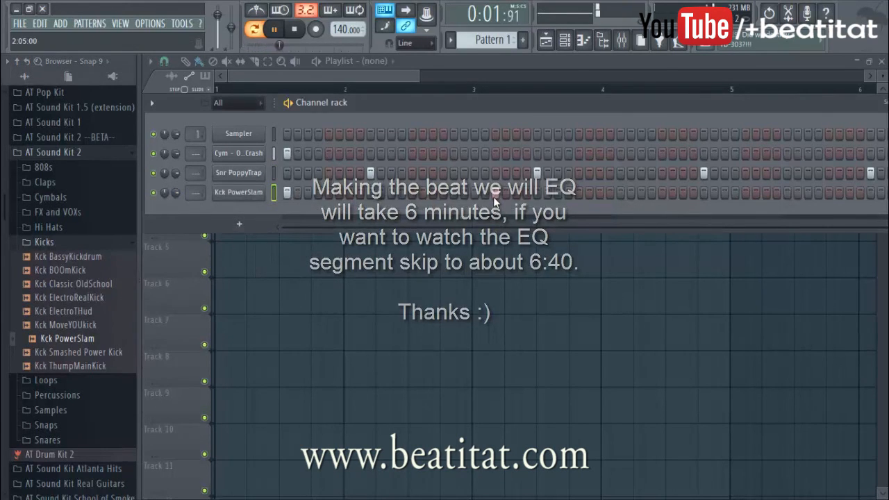
Step: Set the project tempo to 150 BPM
right_click(349, 29)
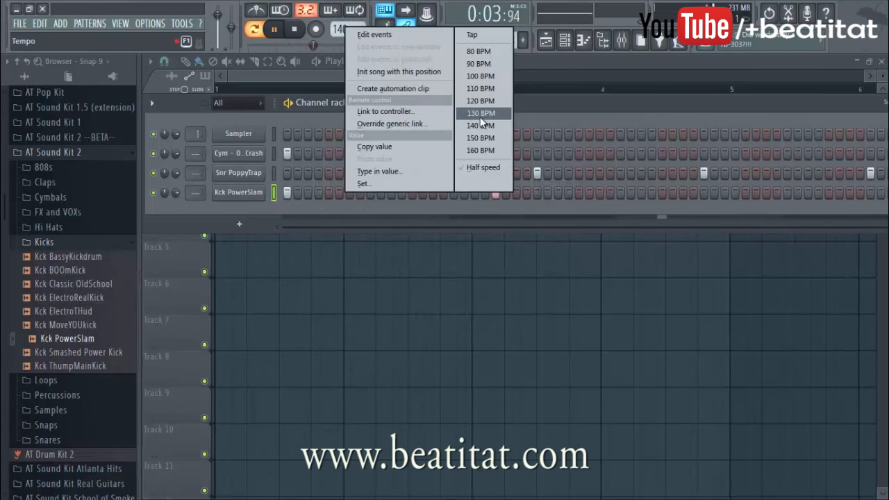
left_click(480, 137)
Step: Add Kck PowerSlam hits on steps 33, 39, 53 and 63 and play the drum pattern through
left_click_drag(629, 95, 559, 101)
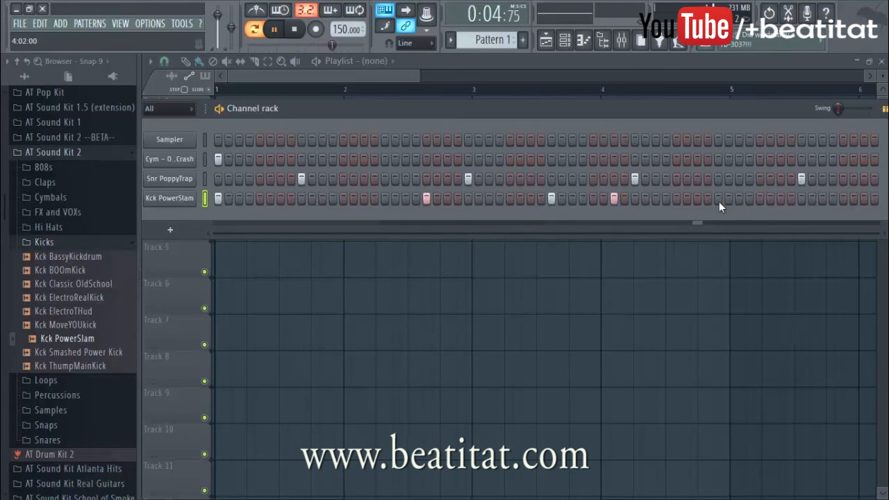
left_click(760, 198)
left_click(864, 198)
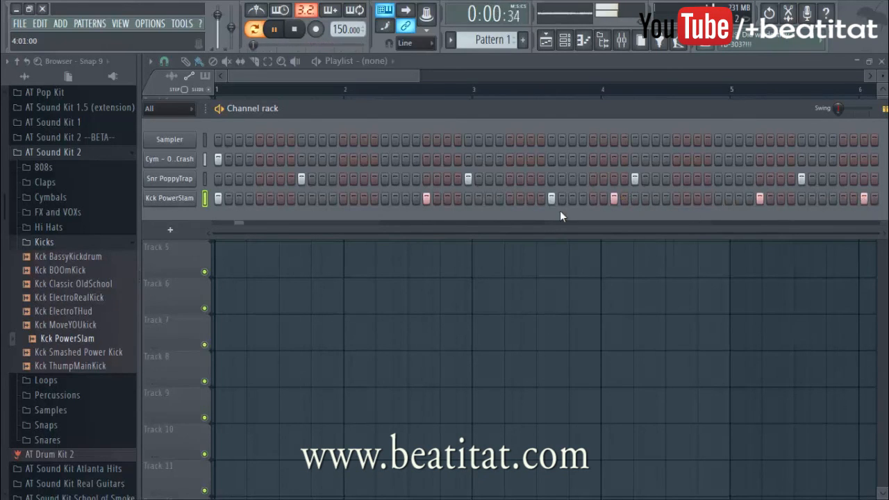
left_click_drag(300, 114, 362, 117)
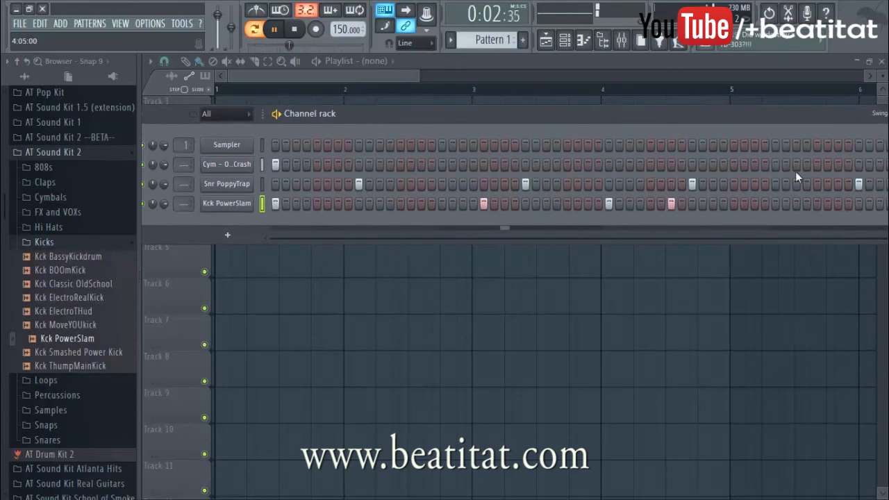
left_click_drag(756, 123, 739, 120)
key("space")
Step: Replace the Sampler channel with the Addictive Keys plugin and reposition its window
right_click(235, 142)
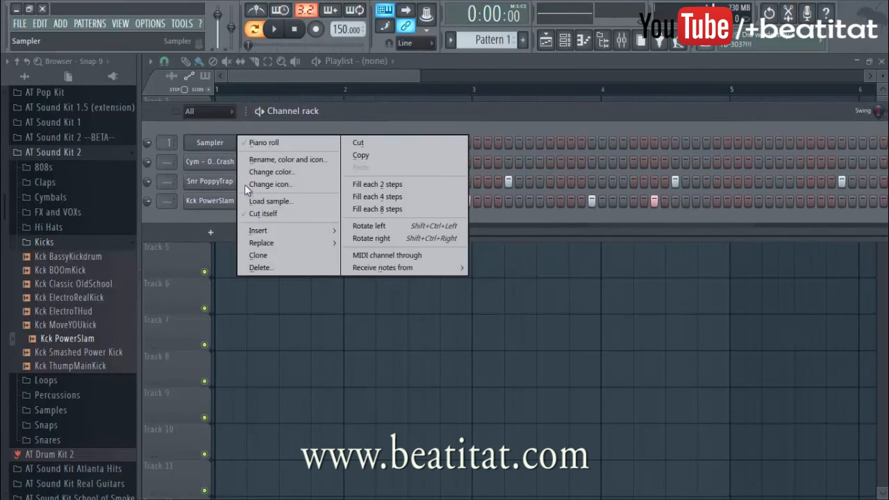
mouse_move(301, 245)
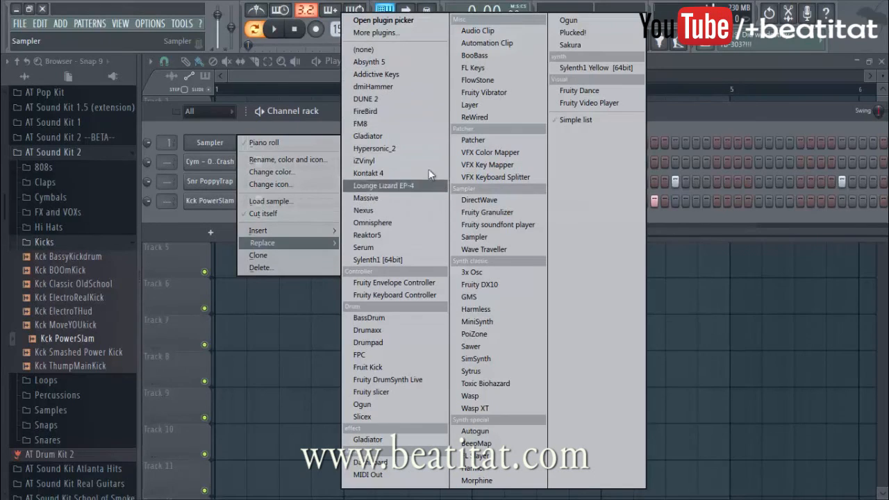
left_click(416, 78)
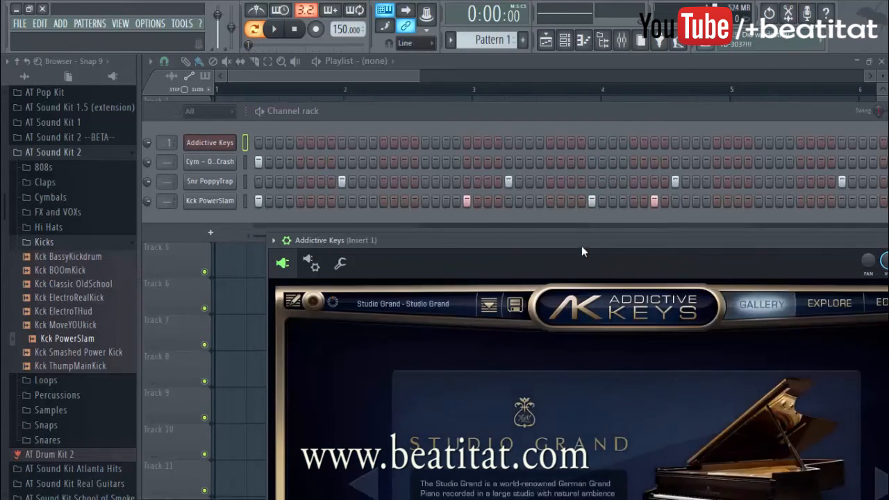
left_click_drag(582, 244, 413, 117)
left_click_drag(697, 122, 642, 59)
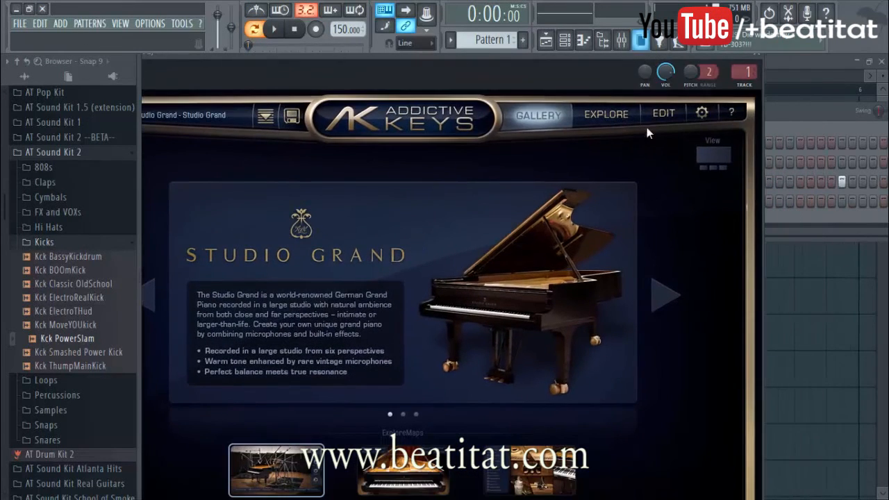
Step: Load the Studio Grand preset Grand Noir in Addictive Keys and open the channel's piano roll
left_click(606, 114)
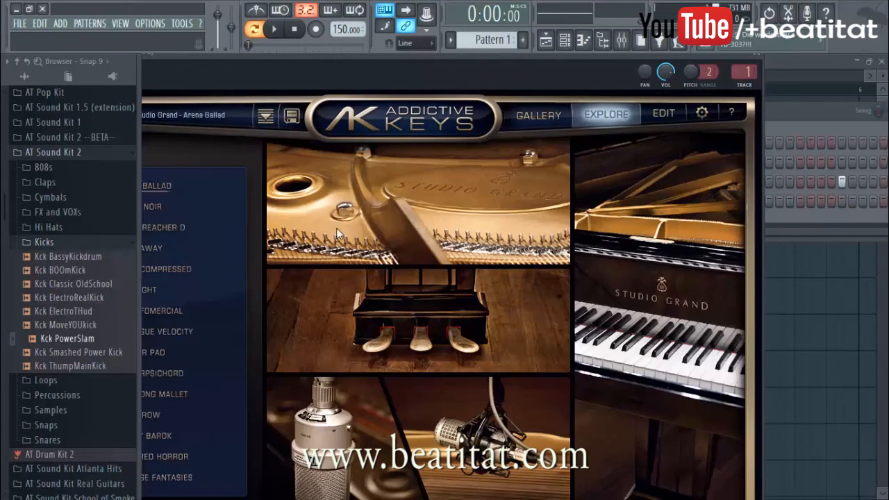
left_click_drag(360, 61, 520, 71)
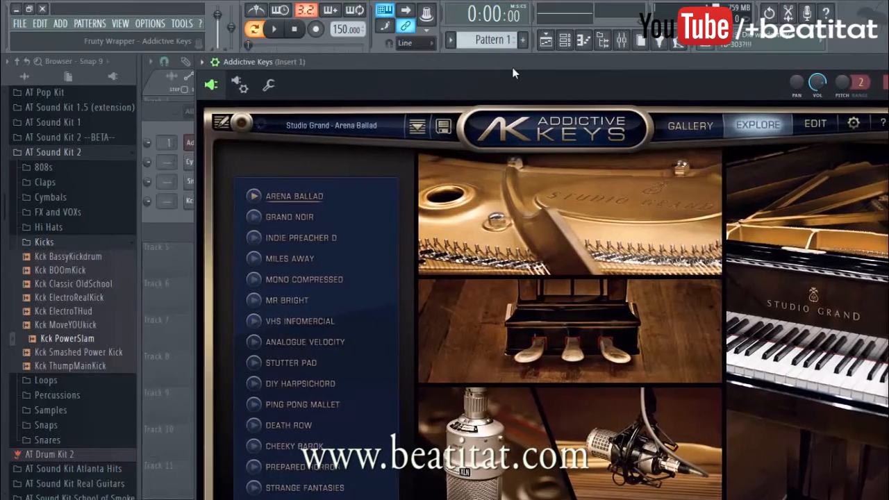
left_click(317, 219)
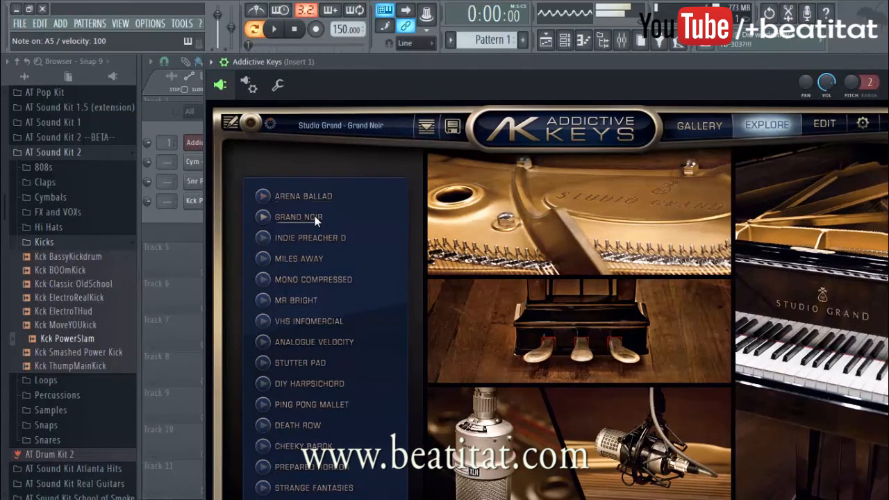
left_click(203, 215)
right_click(243, 141)
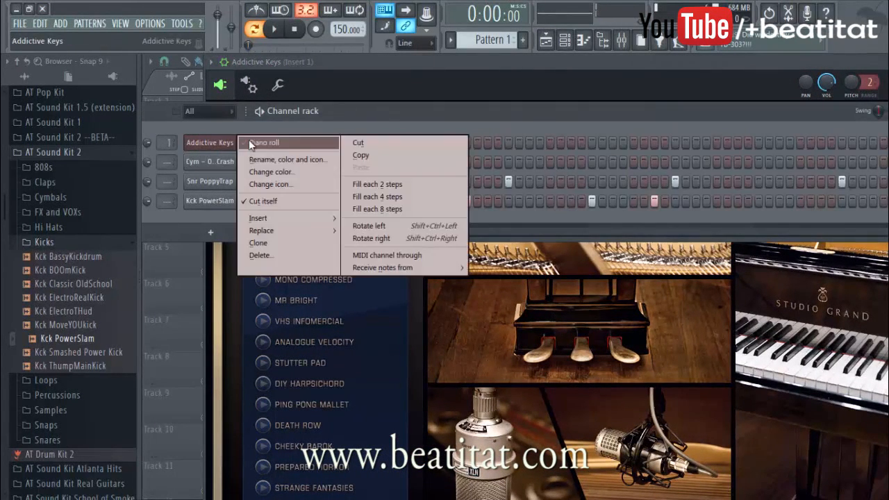
left_click(249, 141)
left_click_drag(200, 225, 150, 249)
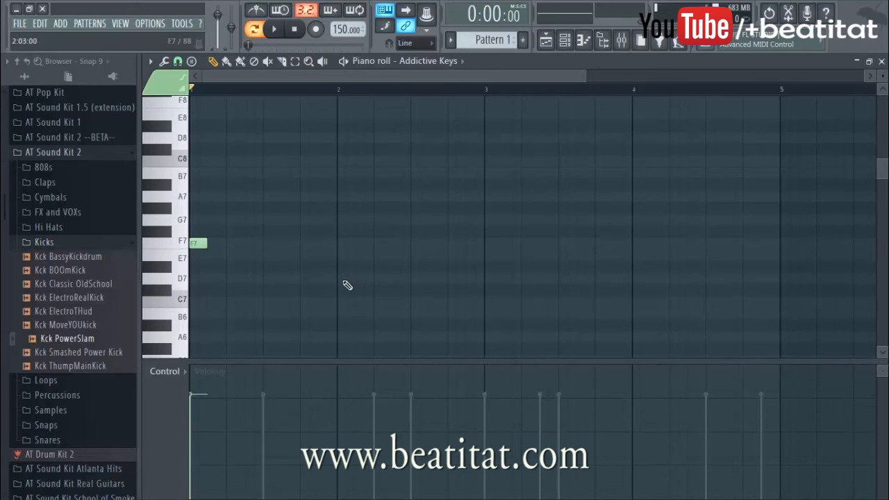
left_click(233, 278)
left_click(265, 268)
key("space")
key("space")
key("space")
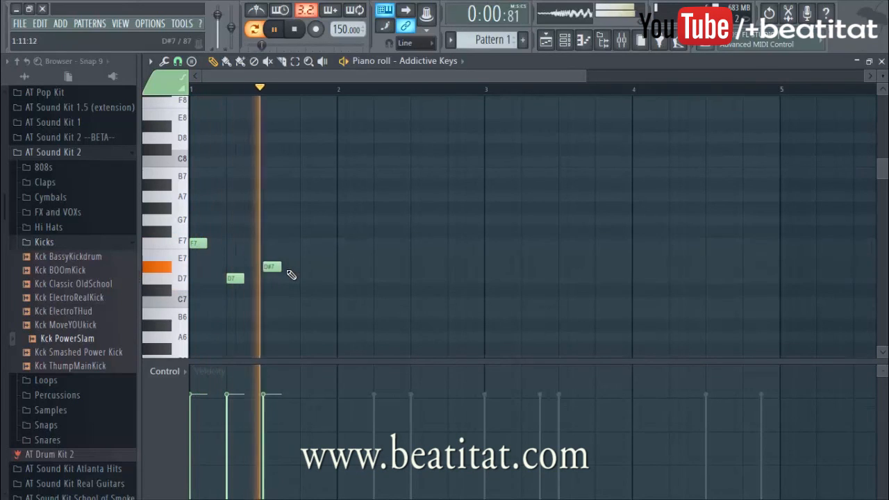
key("space")
right_click(268, 267)
left_click(261, 241)
left_click_drag(262, 241, 255, 231)
key("space")
Step: Draw the bar 1 melody in the piano roll: D7 on step 1, D#7 on step 5, D7 on step 11, G#7 on step 13
key("space")
right_click(253, 234)
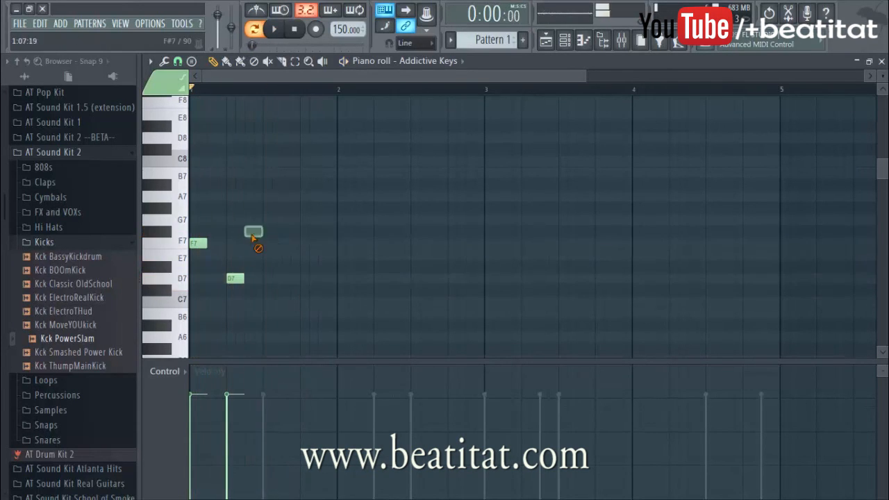
left_click_drag(196, 263, 236, 268)
key("space")
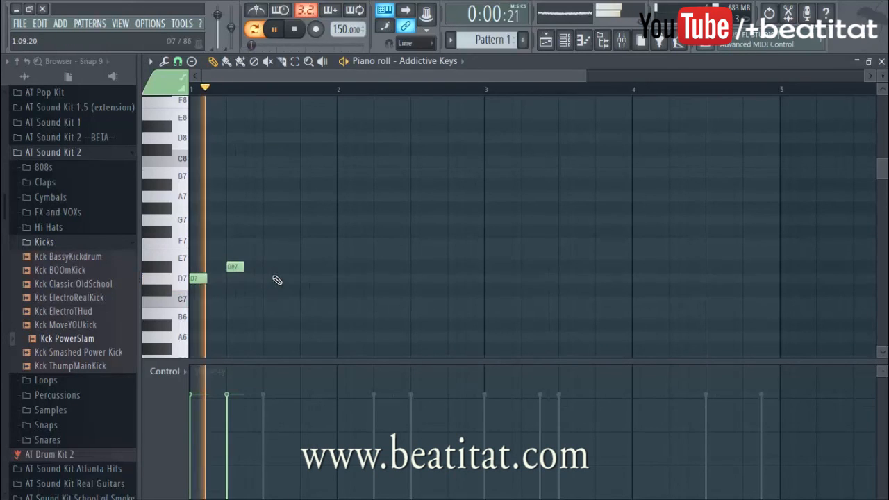
left_click(284, 280)
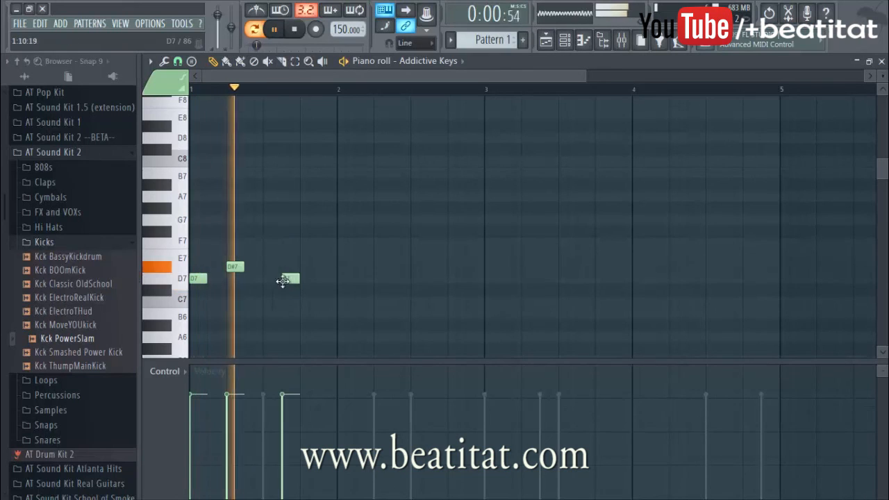
left_click(303, 220)
key("space")
left_click_drag(307, 220, 306, 208)
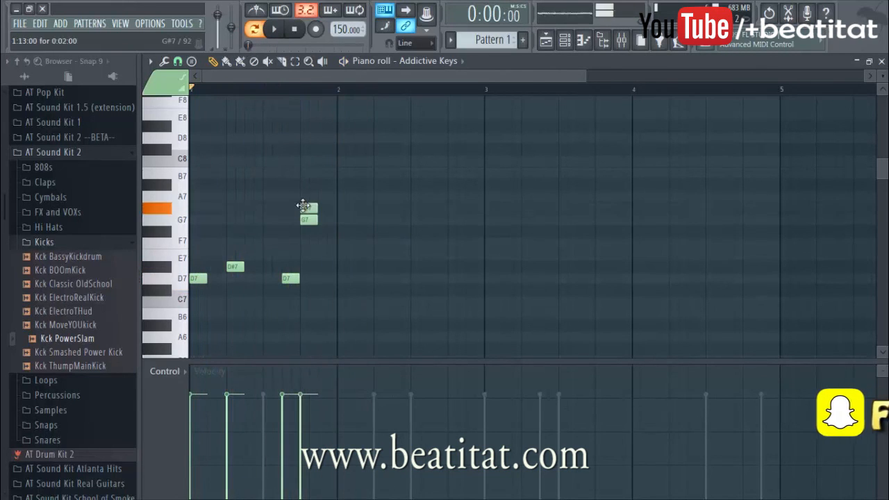
key("space")
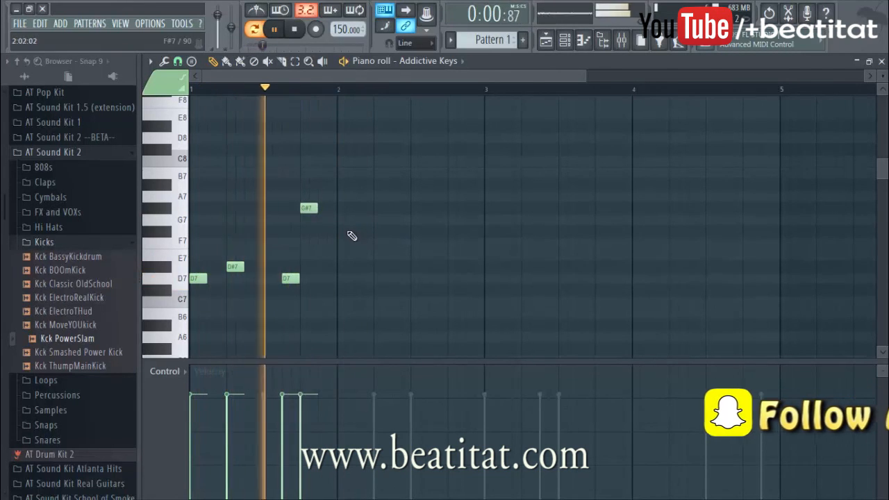
Step: Add G7 at the start of bar 2 and try F#7 one beat after it, playing the melody to check
left_click(344, 221)
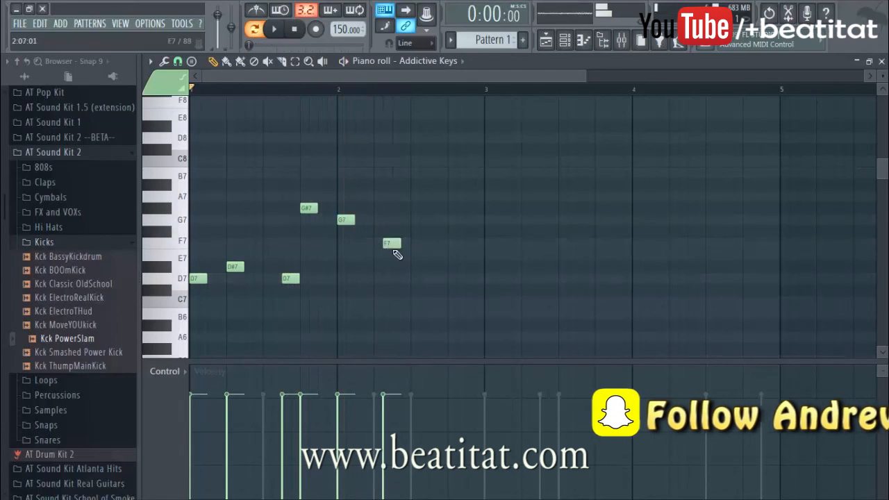
key("space")
left_click(379, 232)
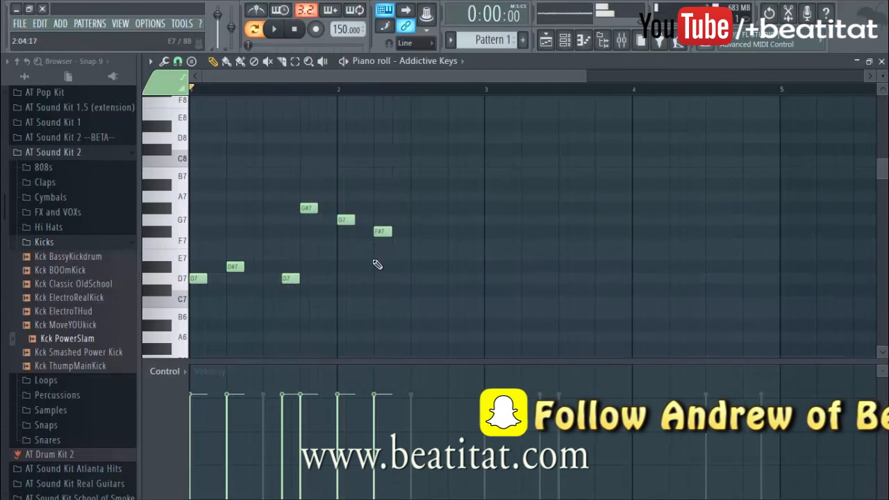
key("space")
scroll(368, 258, "down", 1, "ctrl")
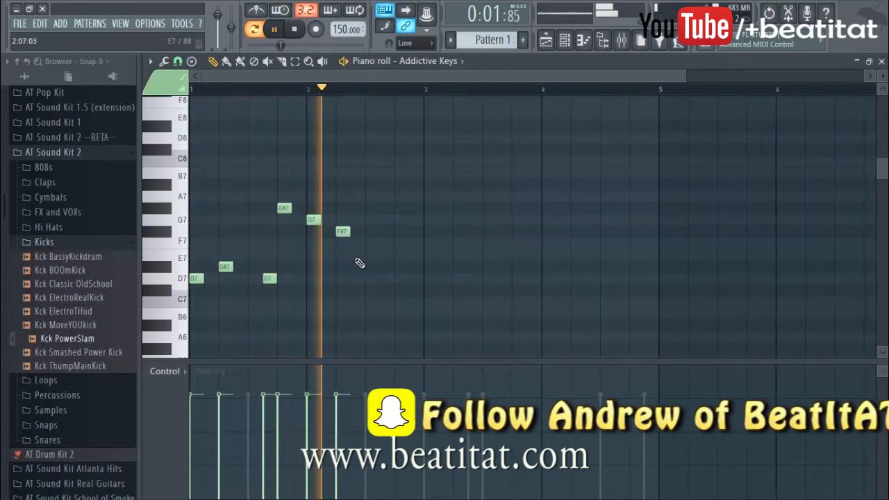
key("space")
Step: Replace the F#7 note with D#7, add D7 halfway through bar 2, and play the melody back
right_click(343, 232)
left_click(343, 267)
left_click(372, 278)
key("space")
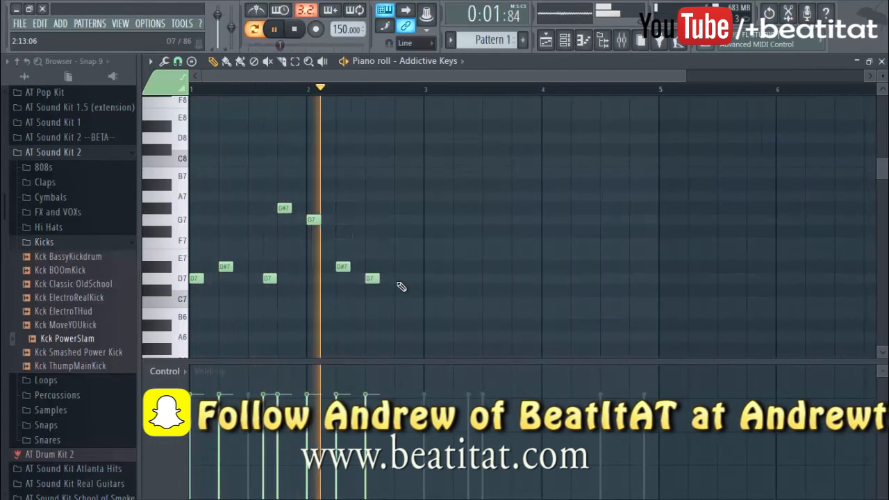
key("space")
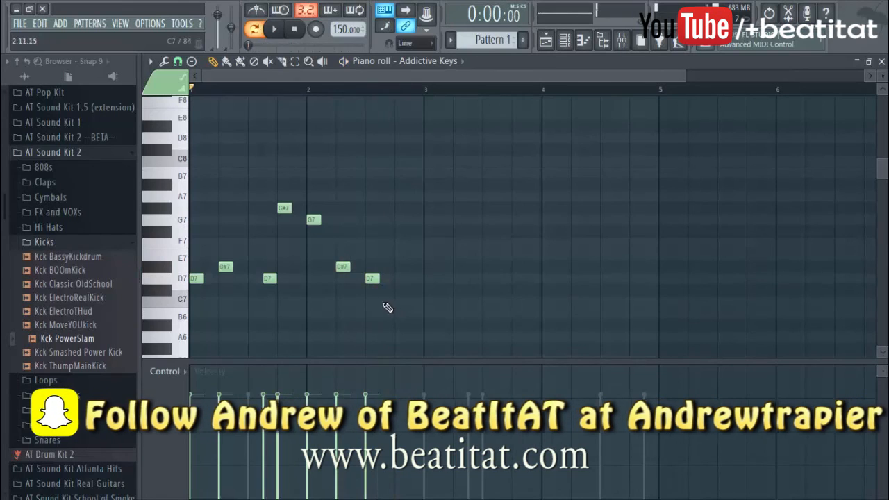
Step: Copy the whole two-bar melody so the duplicate starts at bar 3
key("ctrl+a")
left_click_drag(197, 279, 423, 271, "shift")
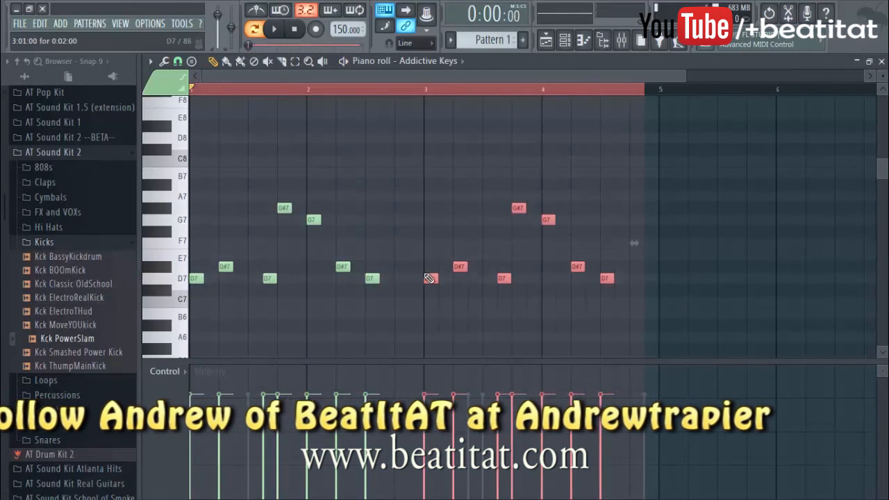
Step: Leave the piano roll, play the pattern, and switch the Addictive Keys piano preset to VHS Infomercial
key("Escape")
key("space")
left_click(257, 200)
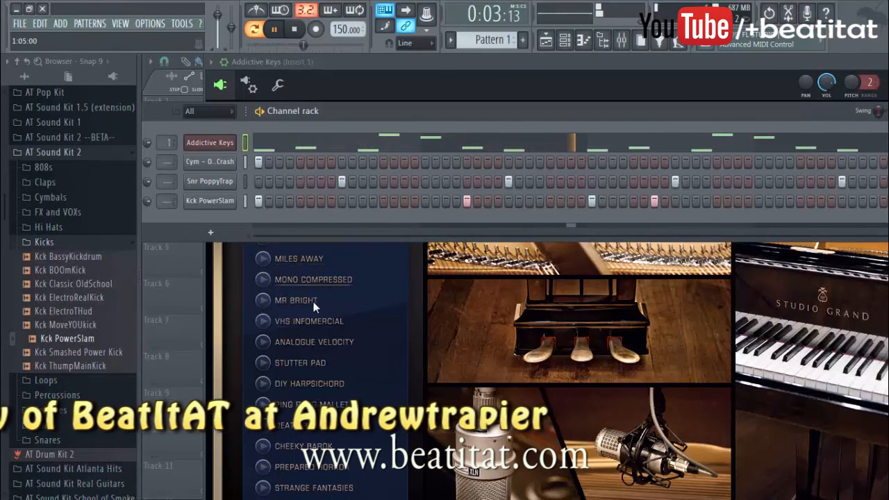
left_click(310, 321)
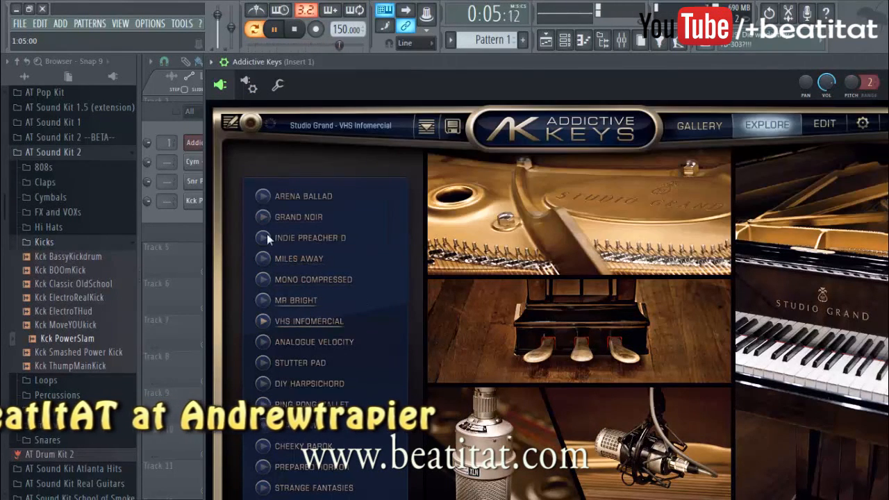
left_click(179, 226)
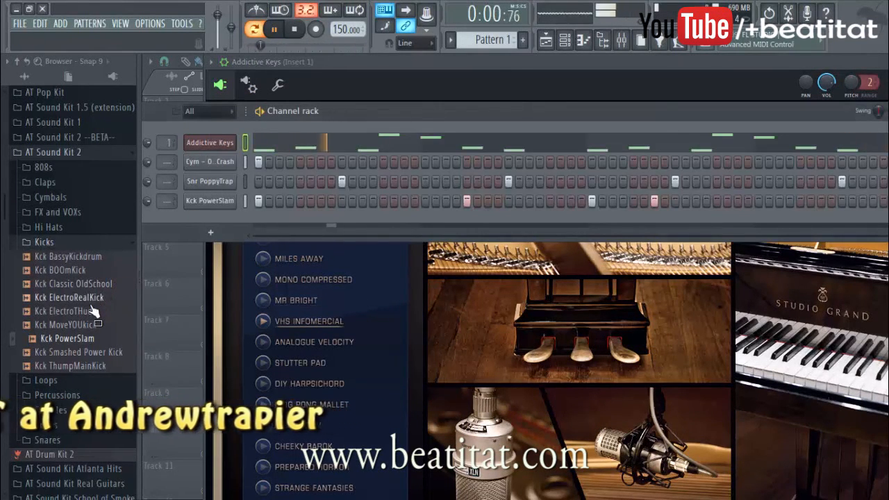
Step: Insert a Nexus channel and load the BR Hollywood Brass preset from the Classical category
right_click(208, 143)
mouse_move(285, 214)
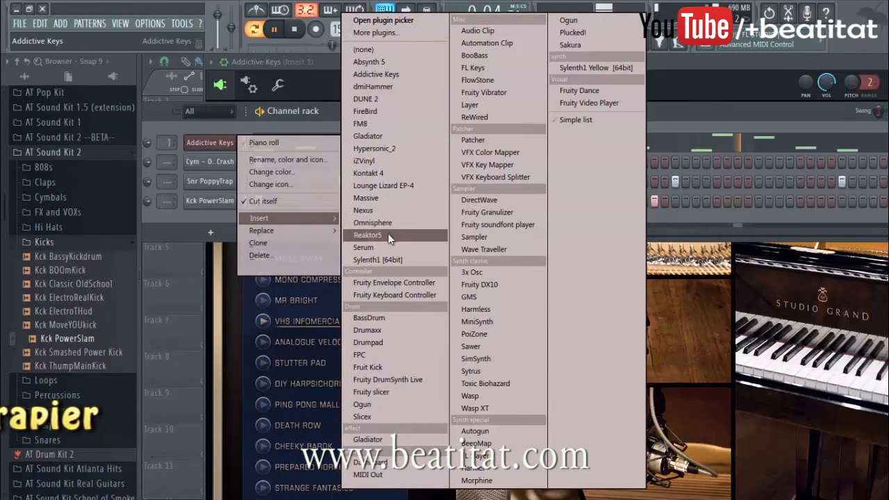
left_click(393, 209)
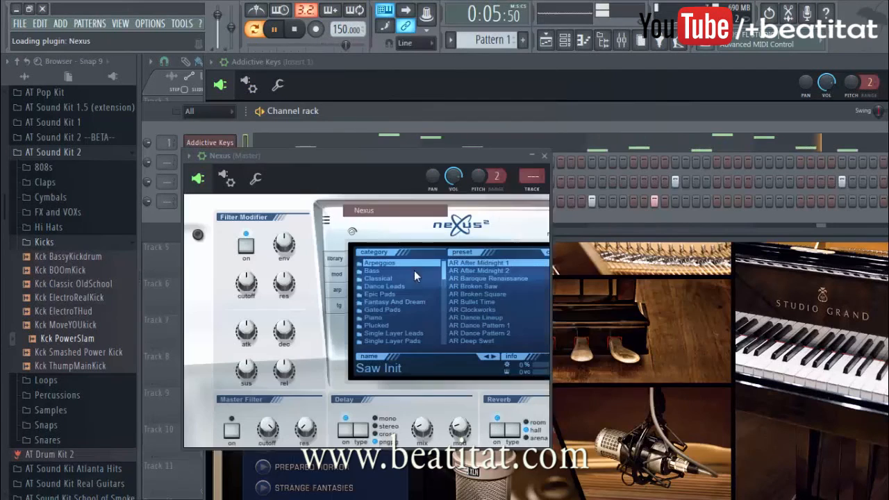
left_click(383, 277)
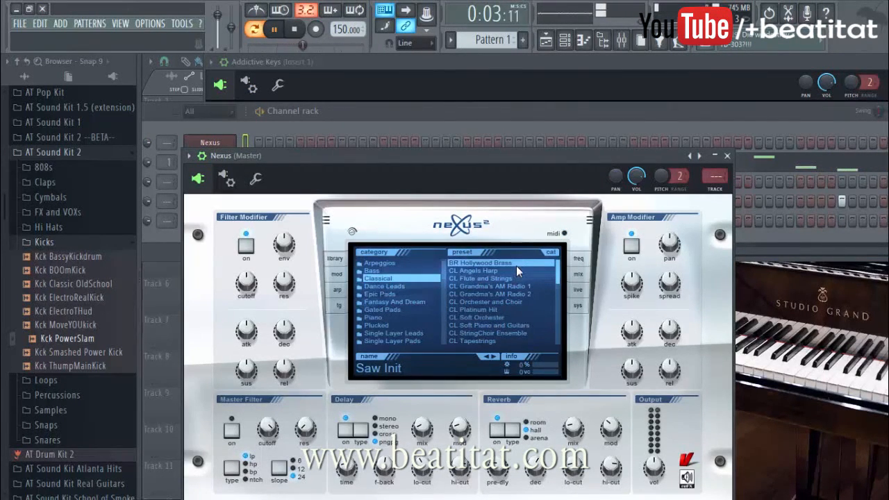
left_click(506, 263)
left_click(442, 128)
Step: Open the Nexus channel's piano roll at its lower octaves
right_click(223, 145)
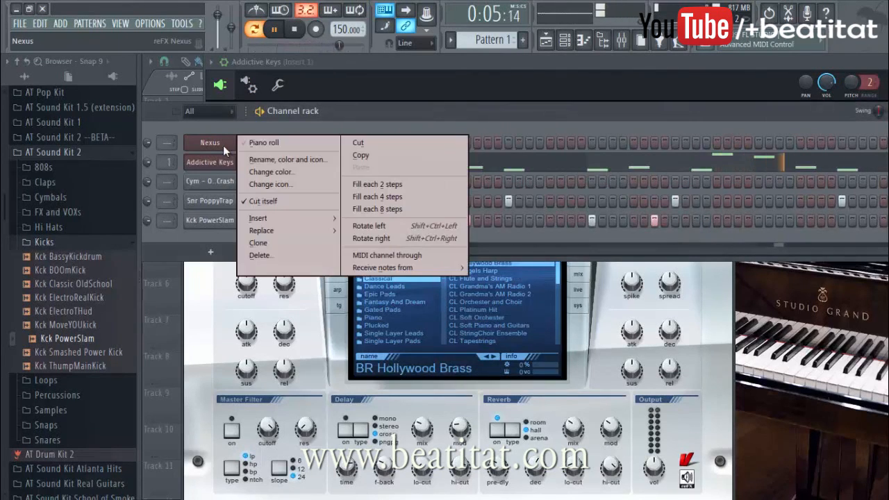
left_click(259, 145)
scroll(215, 297, "down", 5)
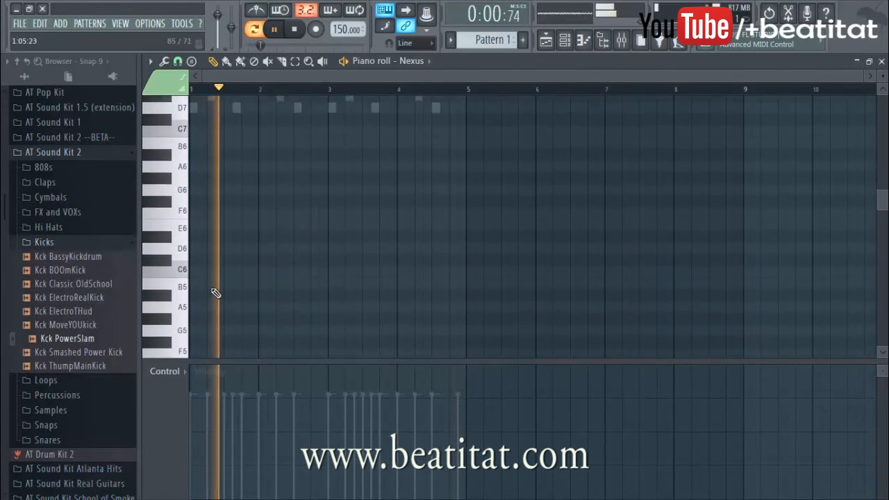
scroll(215, 299, "down", 2)
left_click_drag(194, 292, 195, 280)
key("space")
Step: Draw a half-bar D3 brass note at the start of bar 1 and audition it with the pattern
key("space")
key("space")
right_click(195, 280)
scroll(198, 290, "down", 8)
left_click_drag(198, 290, 186, 279)
key("space")
key("space")
key("space")
Step: Add half-bar brass notes D3 at the start of bar 3 and G3 at the start of bar 4, and lower their velocities slightly
scroll(264, 304, "up", 12)
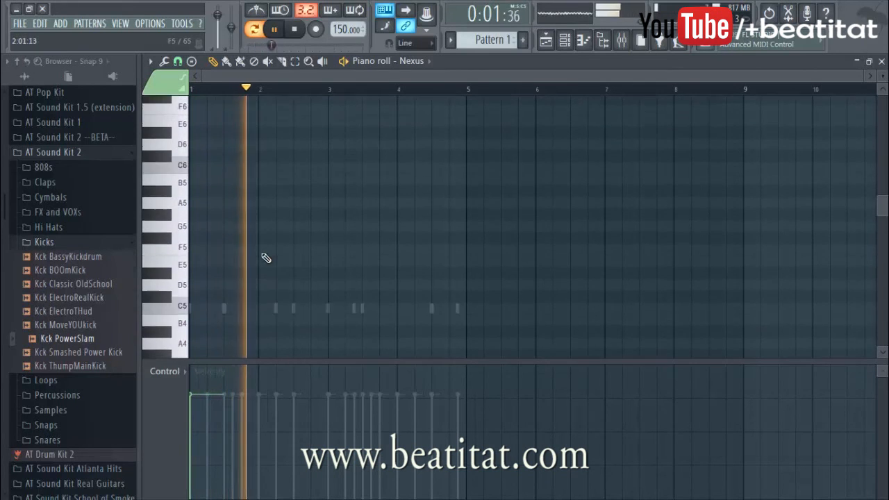
scroll(267, 255, "up", 3)
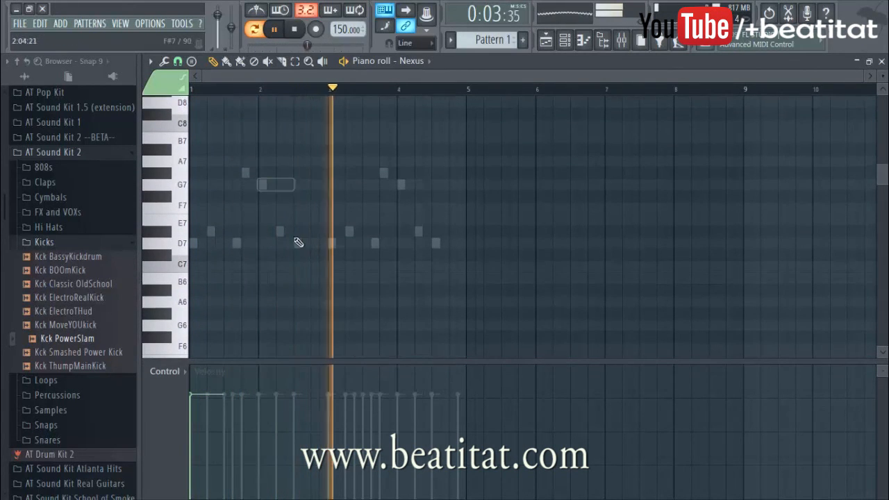
scroll(323, 295, "down", 7)
scroll(353, 304, "down", 8)
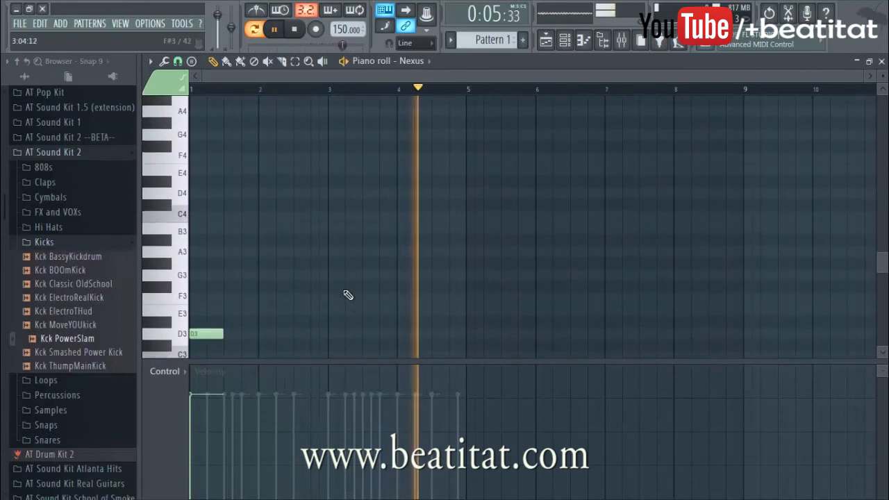
left_click(333, 313)
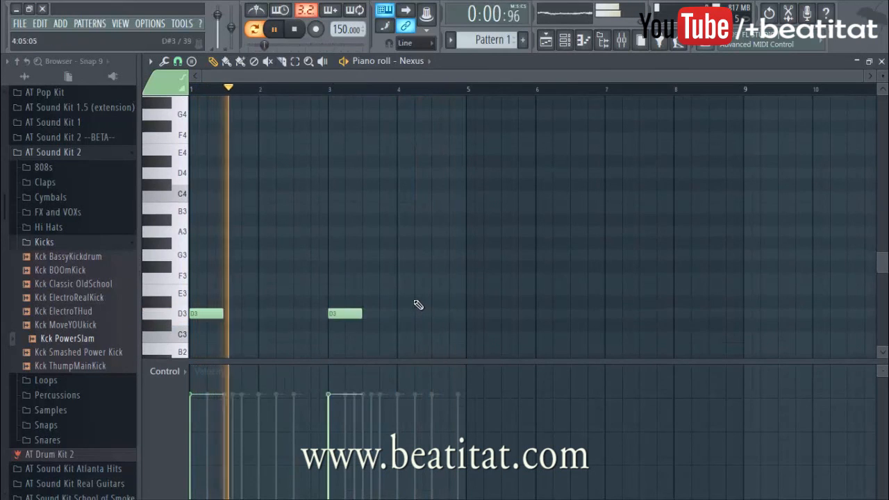
left_click(403, 255)
left_click_drag(347, 417, 397, 416)
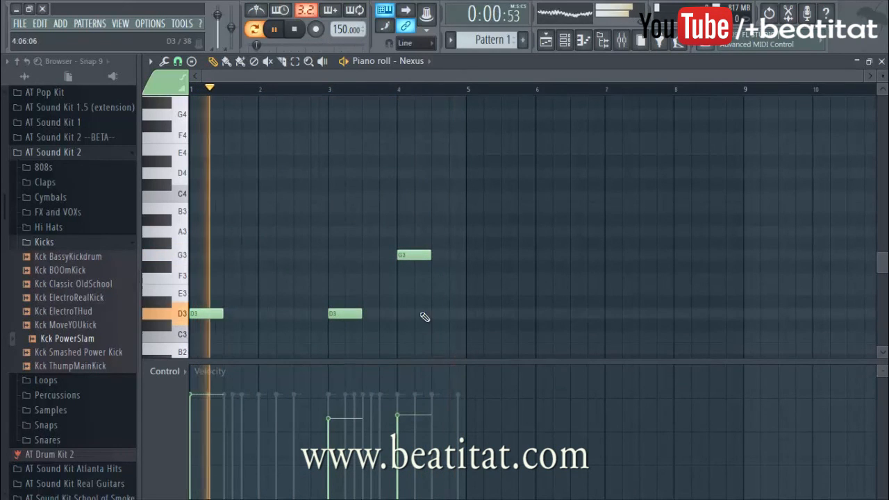
scroll(399, 313, "up", 10)
left_click(406, 221)
right_click(406, 220)
scroll(427, 294, "down", 12)
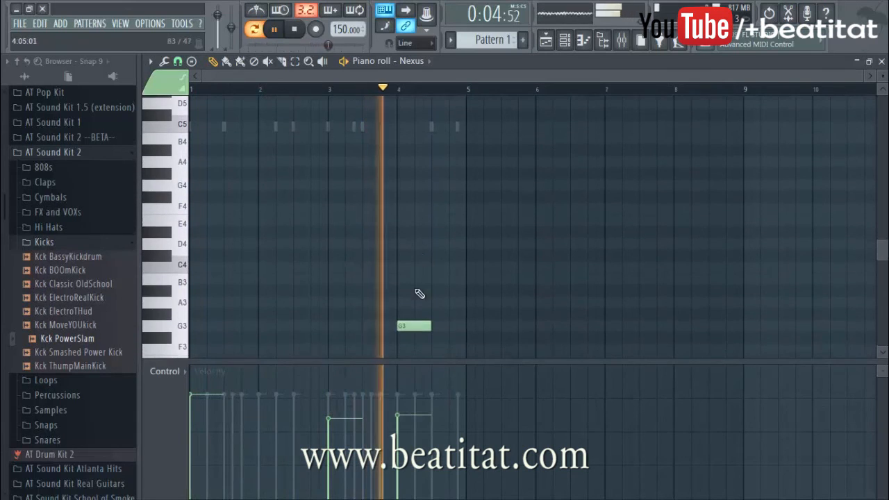
scroll(427, 300, "down", 2)
Step: Lower the velocity of the G3 brass note in bar 4 further and stop playback
left_click_drag(398, 417, 398, 445)
right_click(393, 301)
key("space")
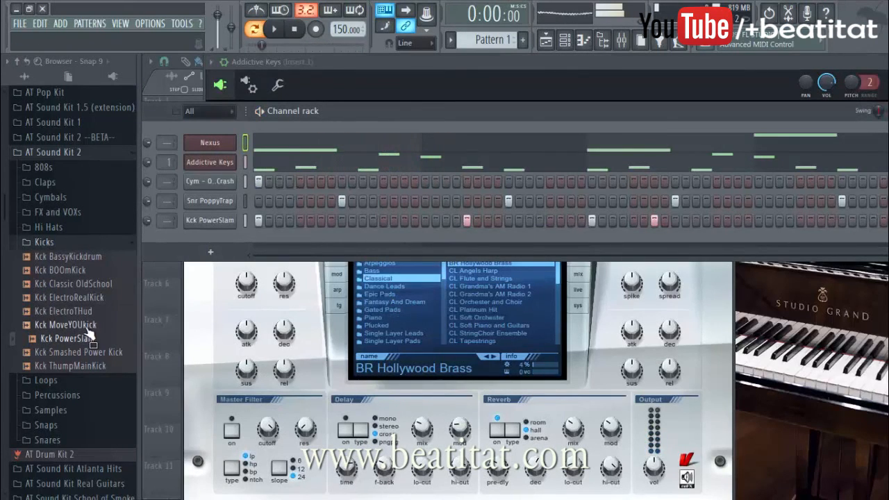
Step: Add the Hat - Hat 1 sample as a new channel below the kick and fill every second step of it
left_click(85, 242)
left_click(88, 227)
scroll(88, 233, "up", 9)
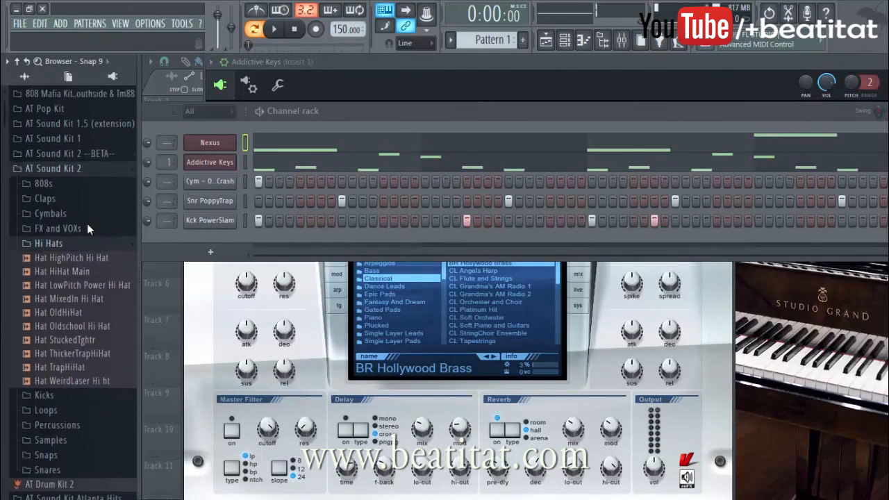
scroll(85, 334, "up", 1)
left_click_drag(246, 232, 243, 240)
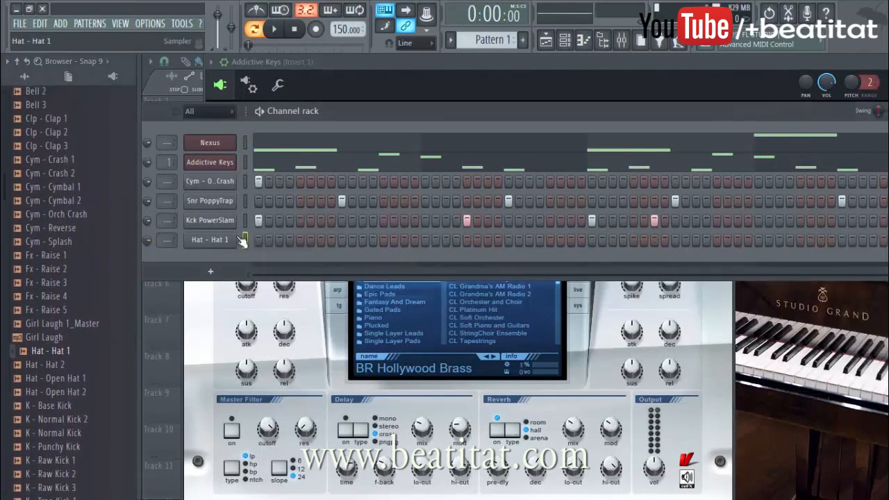
right_click(238, 240)
left_click(381, 282)
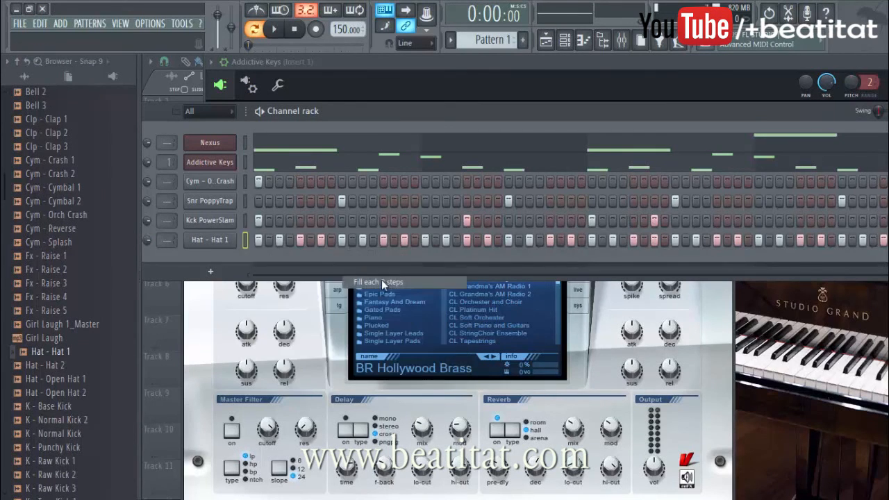
Step: In Hat 1's piano roll, lengthen all the C5 notes until they touch and extend the last one to the end of bar 4
right_click(237, 238)
left_click(321, 242)
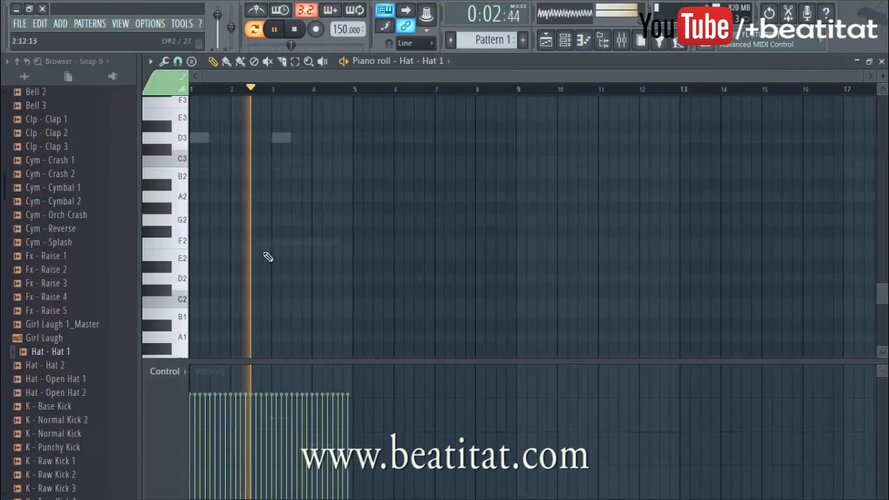
scroll(246, 248, "up", 3)
key("ctrl+a")
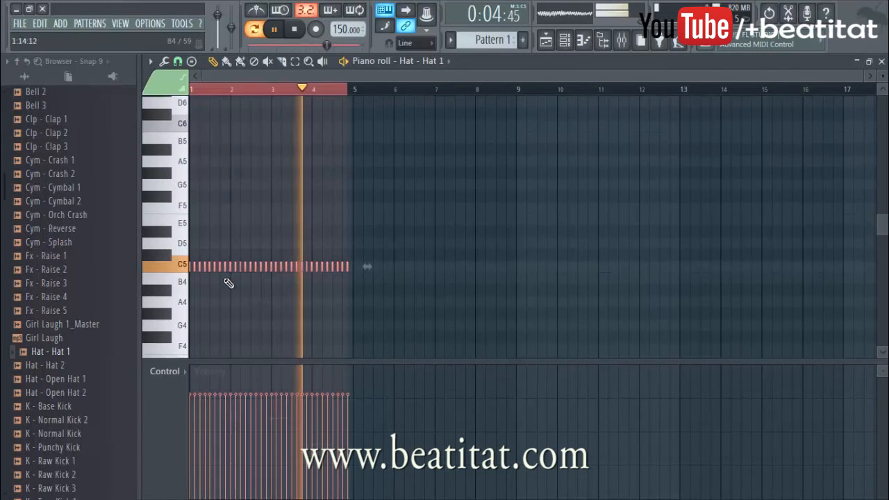
key("ctrl+l")
key("Return")
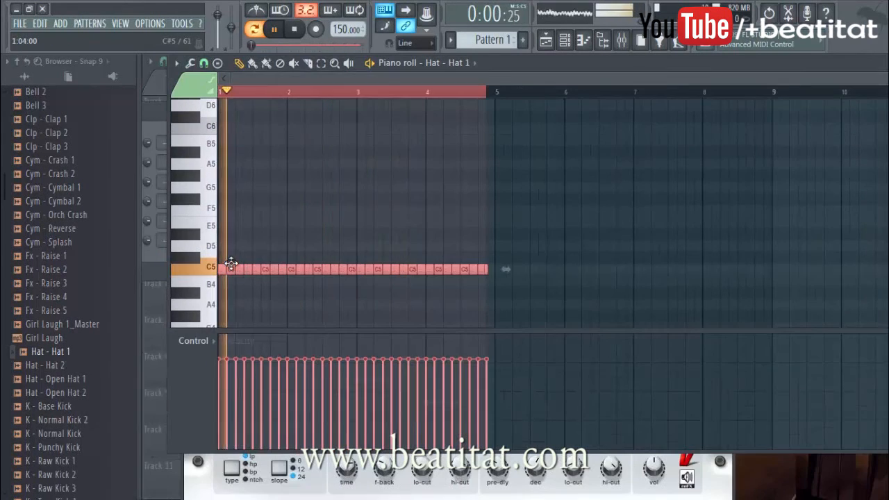
right_click(499, 200)
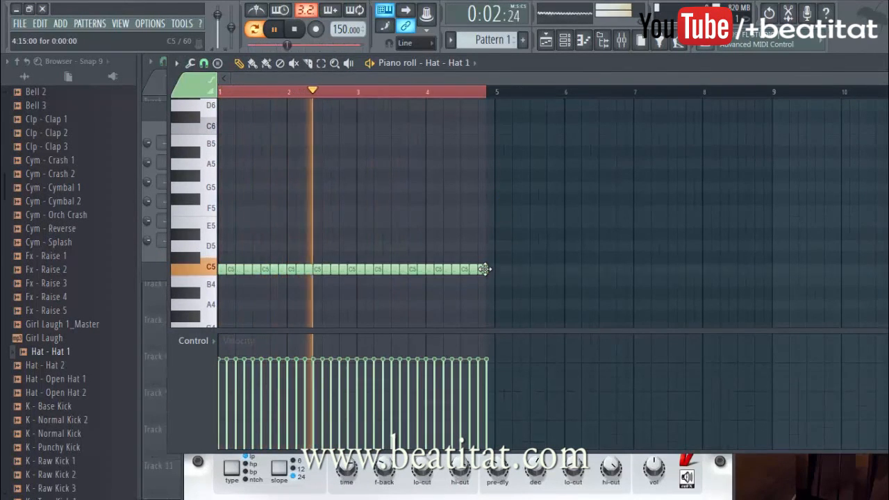
left_click_drag(486, 269, 494, 269)
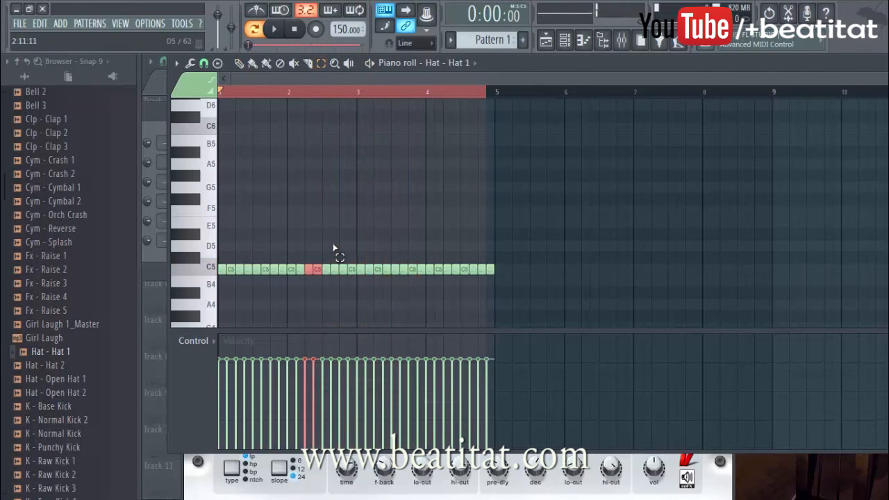
Step: Chop the hat notes on beat 2 of bar 2 with the Default chopper pattern and play the result
key("alt+u")
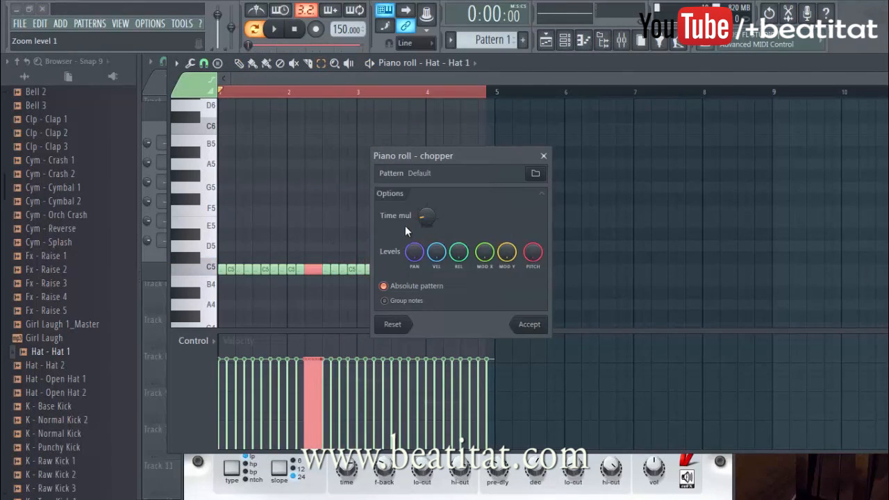
left_click(529, 326)
key("space")
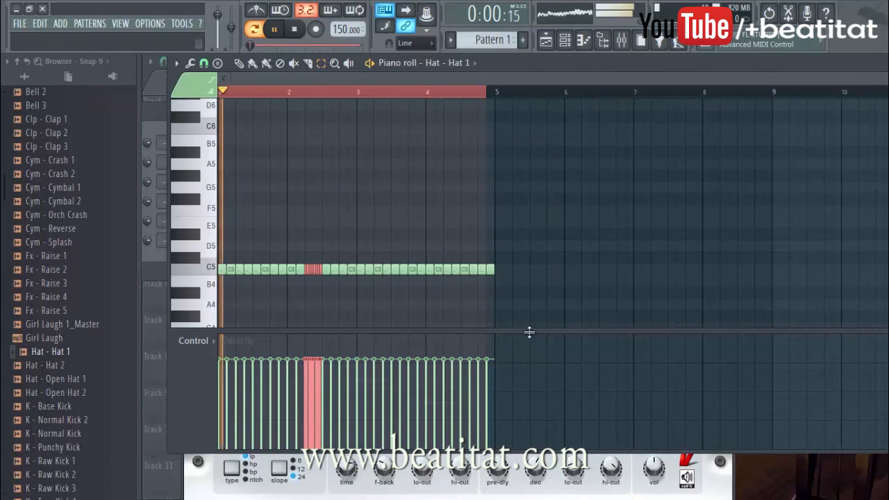
scroll(449, 306, "up", 2)
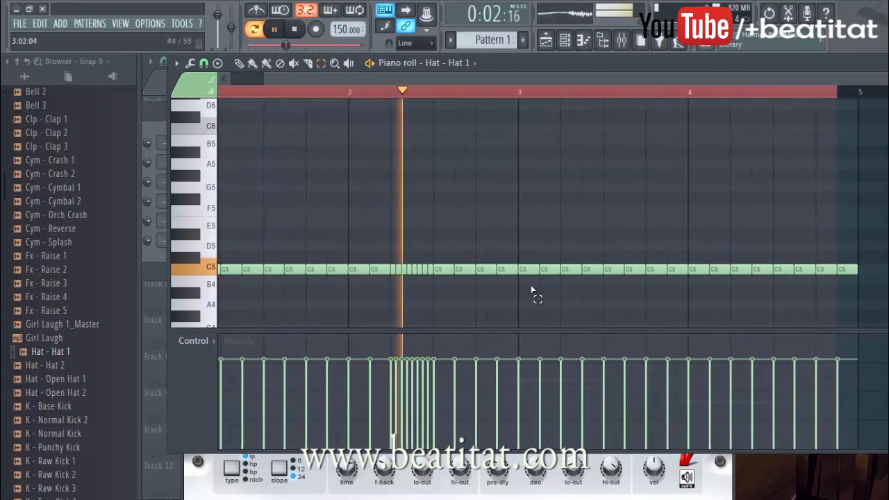
Step: Chop the hat note on beat 2 of bar 3 into a fast roll and delete the note right after it
key("alt+u")
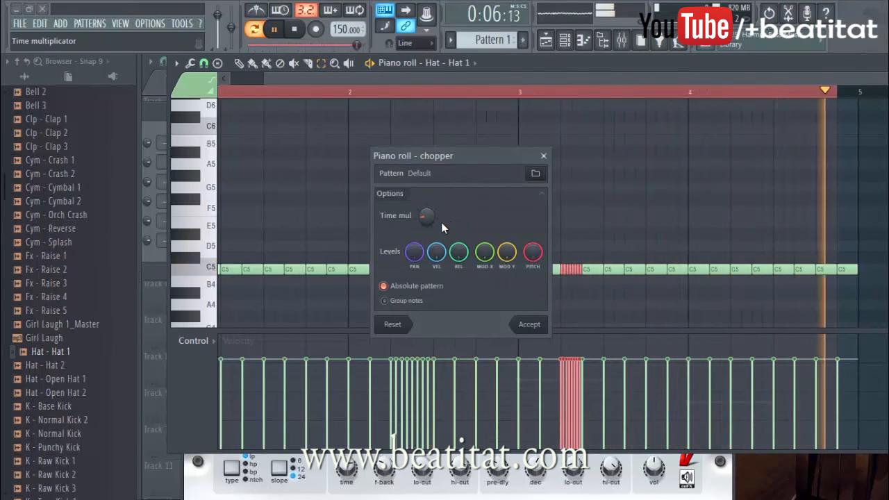
key("Return")
left_click(588, 275)
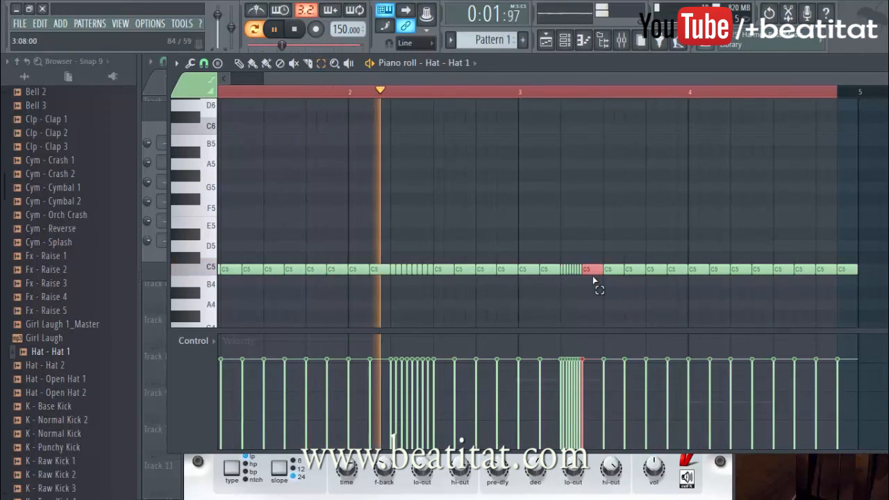
right_click(590, 271)
Step: Chop the hat note on beat 4 of bar 3 into a fast roll and clear the selection
left_click(653, 271)
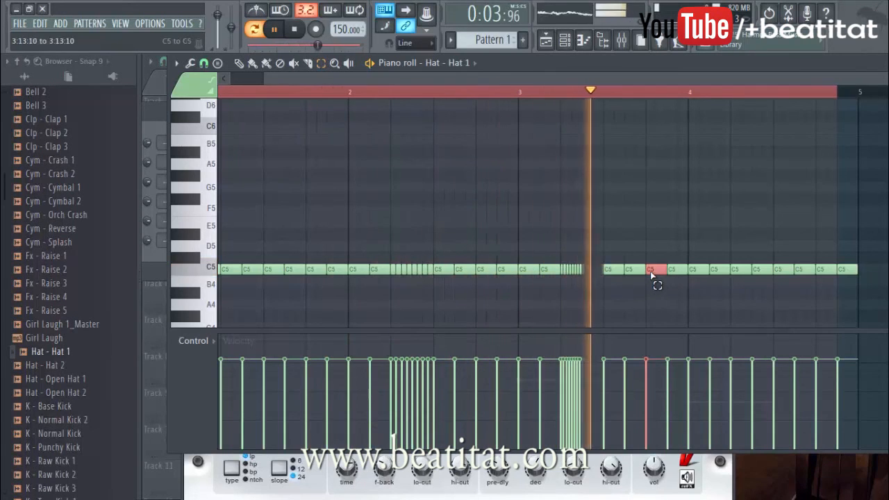
key("alt+u")
key("Return")
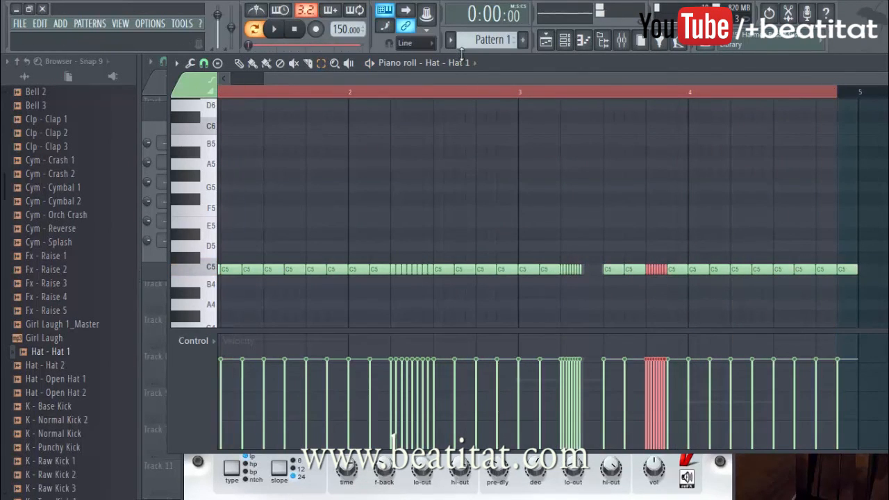
double_click(232, 96)
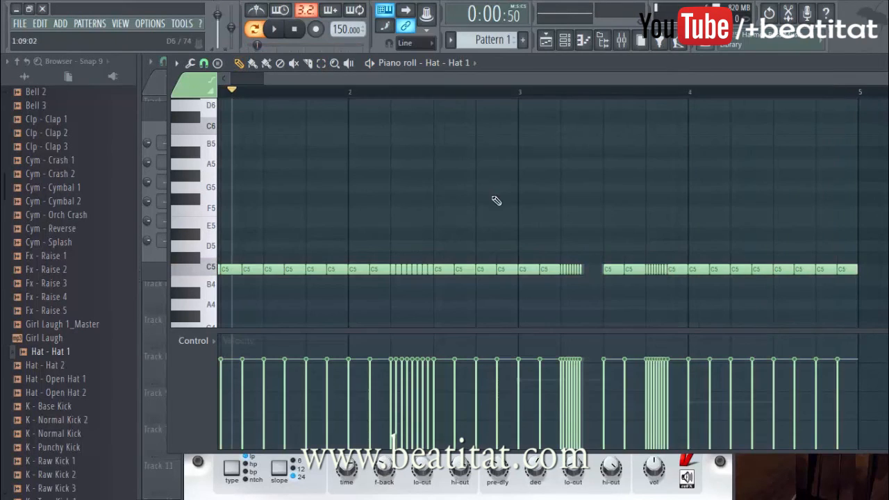
Step: Split the hat notes at steps 9 and 15 of bar 4 and steps 9 and 11 of bar 1 into single-step notes, and close the piano roll
left_click(784, 269)
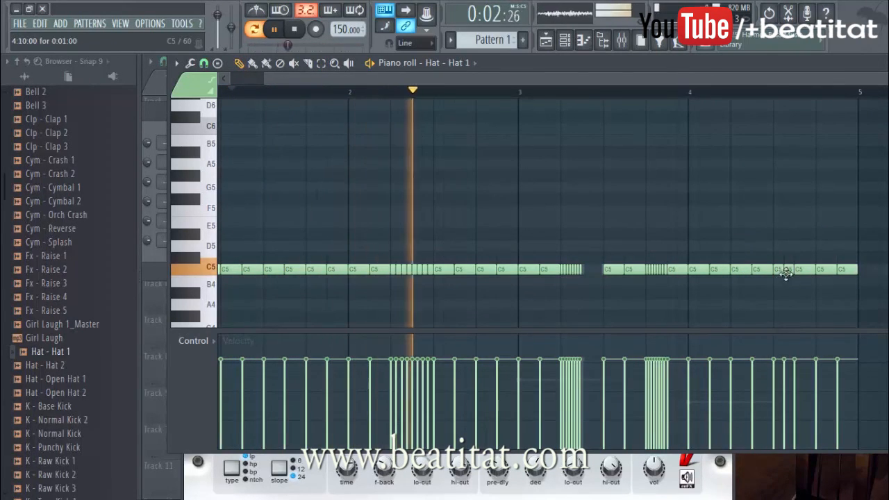
left_click(849, 269)
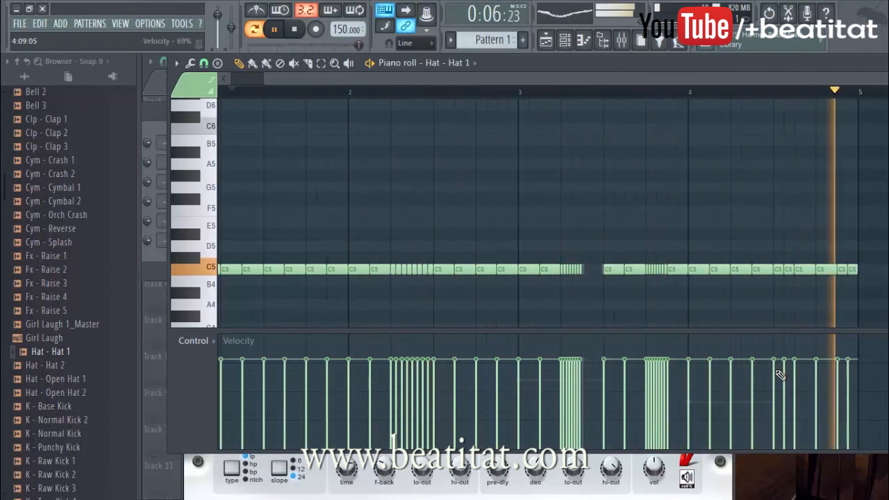
left_click(275, 269)
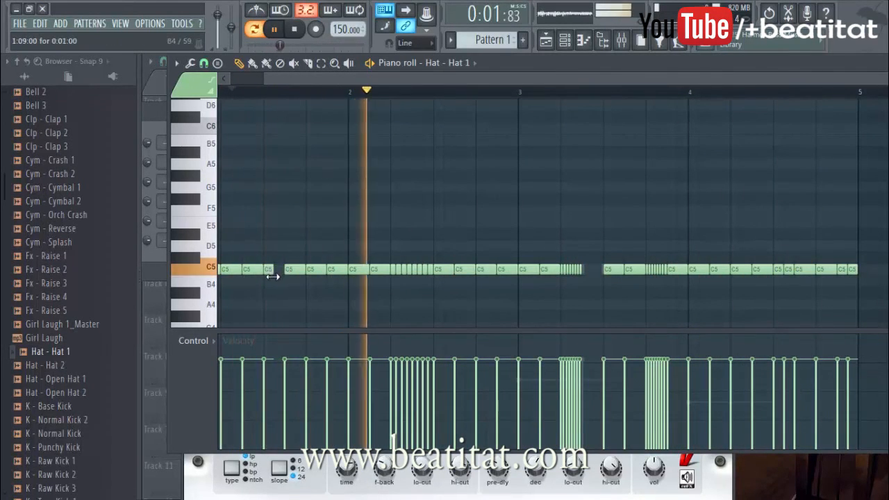
left_click(296, 269)
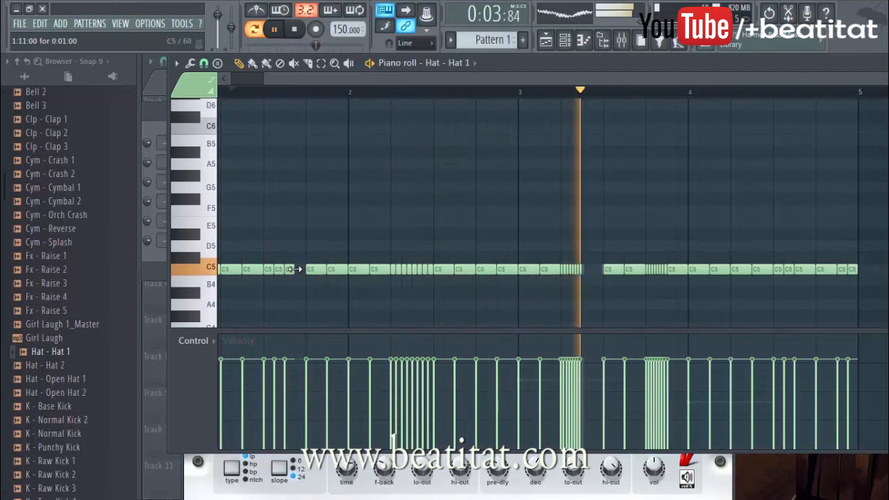
key("Escape")
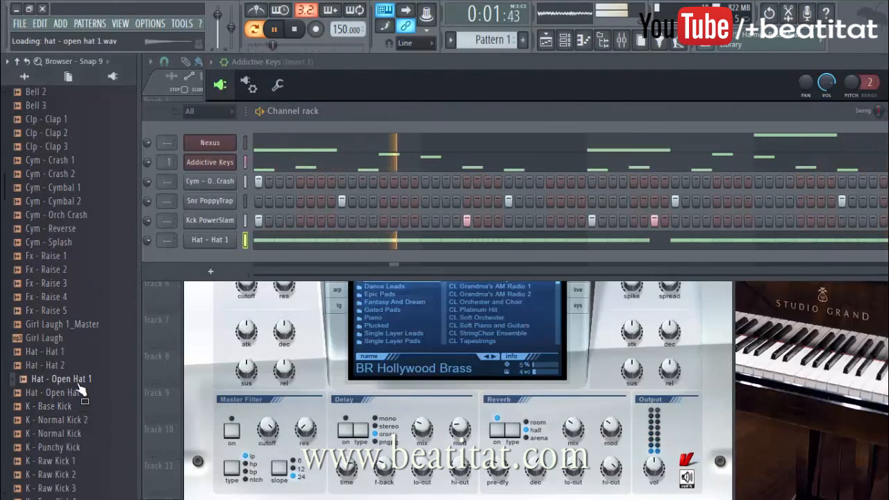
Step: Add Hat - Open Hat 1 as a channel with a hit on beat 2 of each of the four bars
left_click_drag(305, 259, 301, 259)
left_click(464, 259)
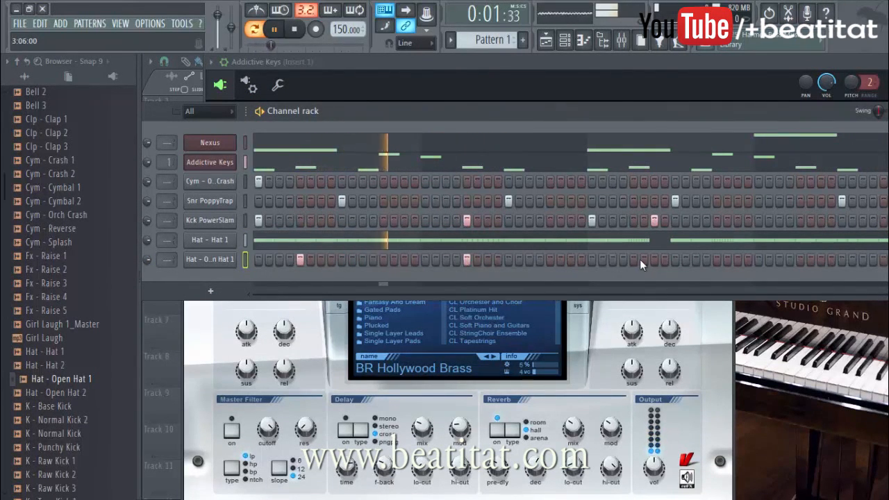
right_click(809, 261)
left_click(800, 261)
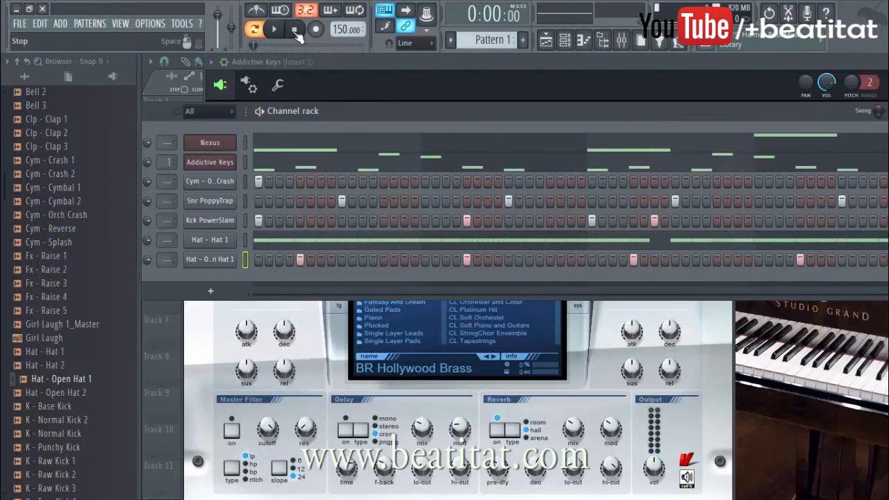
Step: Collapse the AT Sound Kit 1 folder and insert a second Nexus channel above the existing one
scroll(73, 272, "up", 6)
left_click(68, 271)
right_click(225, 143)
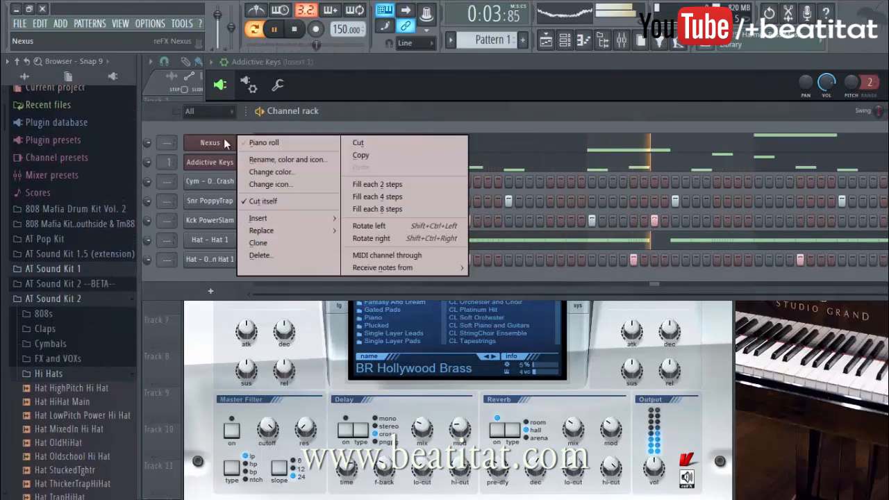
mouse_move(290, 219)
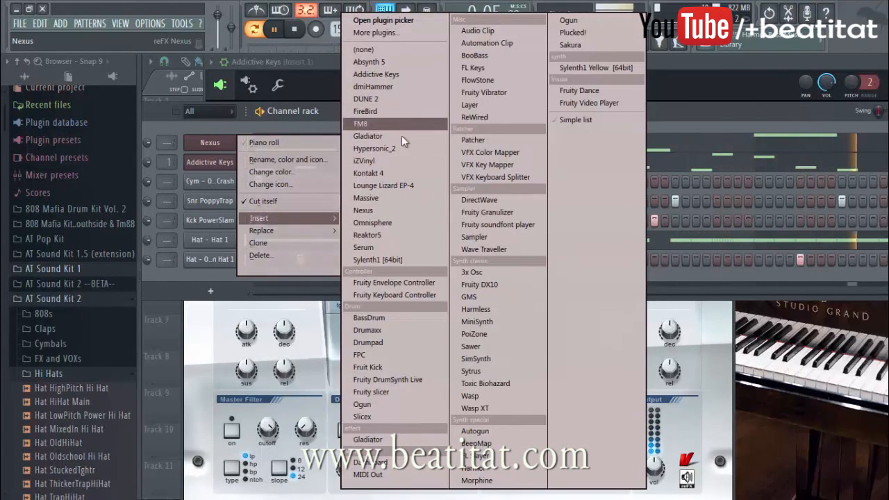
left_click(392, 210)
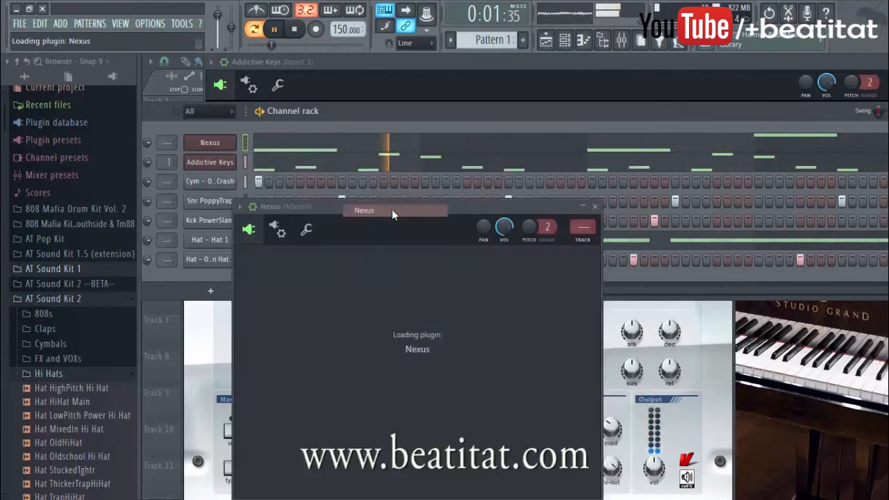
Step: Audition presets in the XP Dance vol.1 category of Nexus #2 and load Breathing Winter
left_click(471, 371)
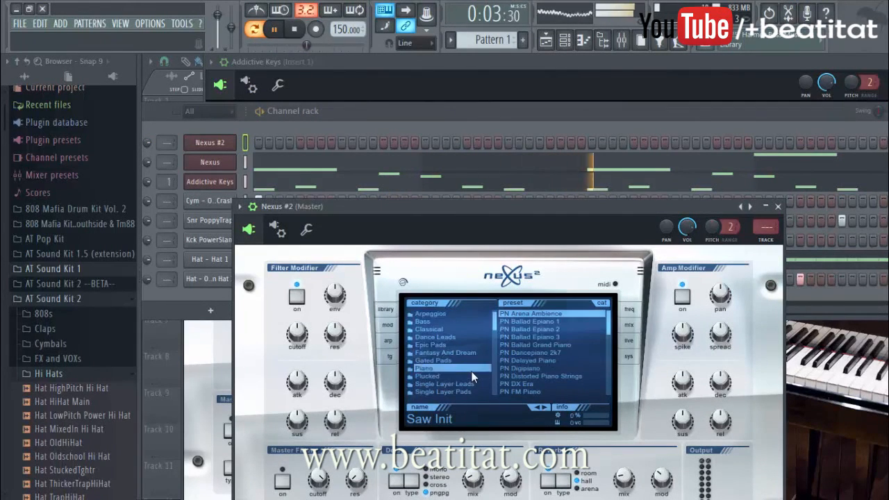
scroll(472, 371, "down", 2)
scroll(420, 378, "down", 5)
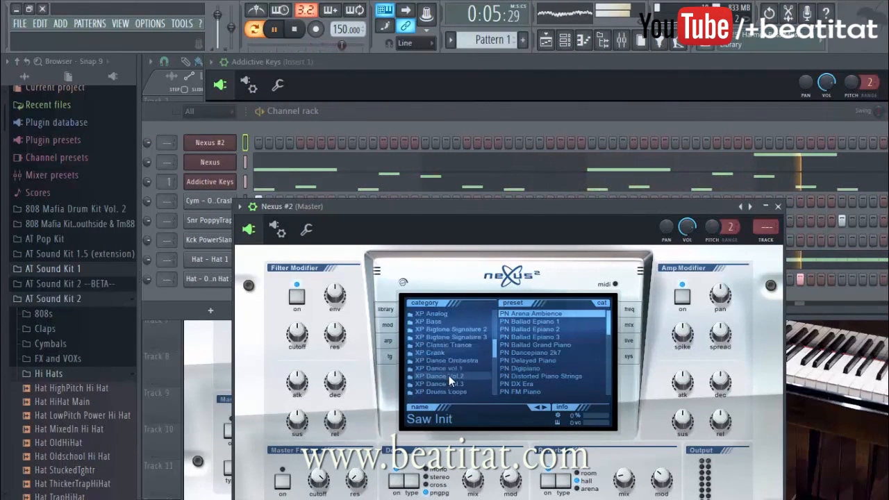
left_click(459, 353)
left_click(528, 360)
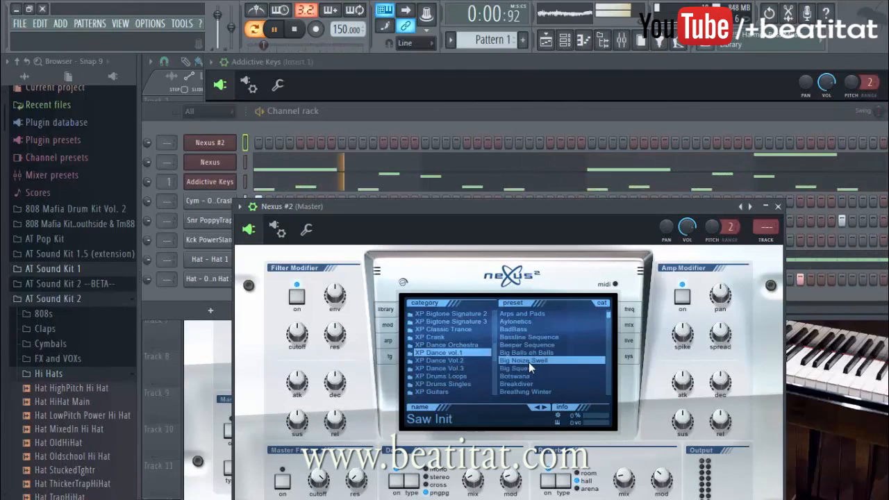
left_click(559, 345)
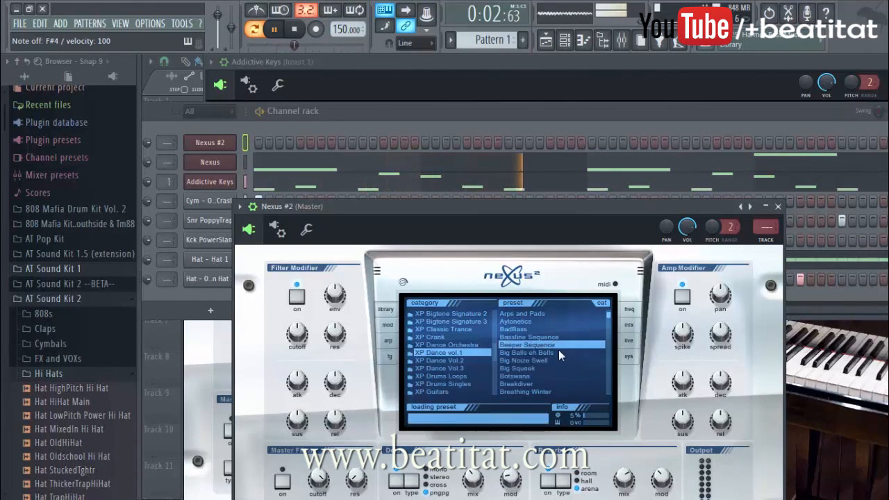
left_click(559, 352)
scroll(545, 381, "down", 1)
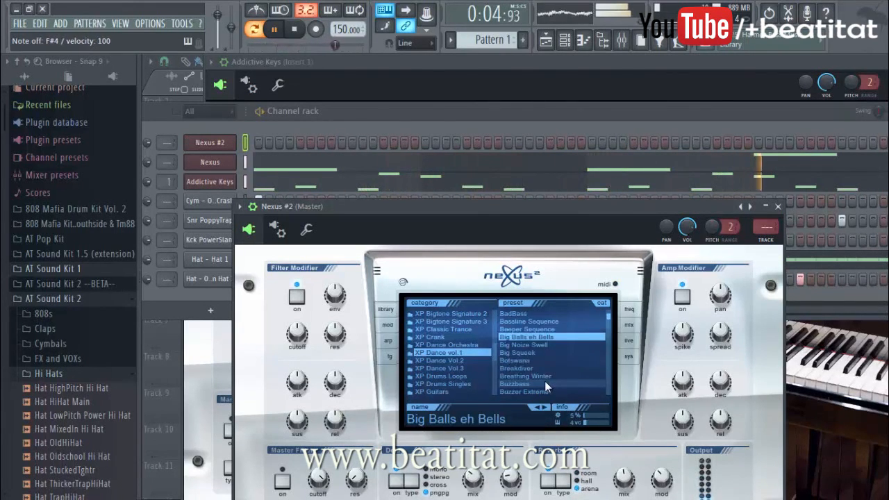
left_click(544, 382)
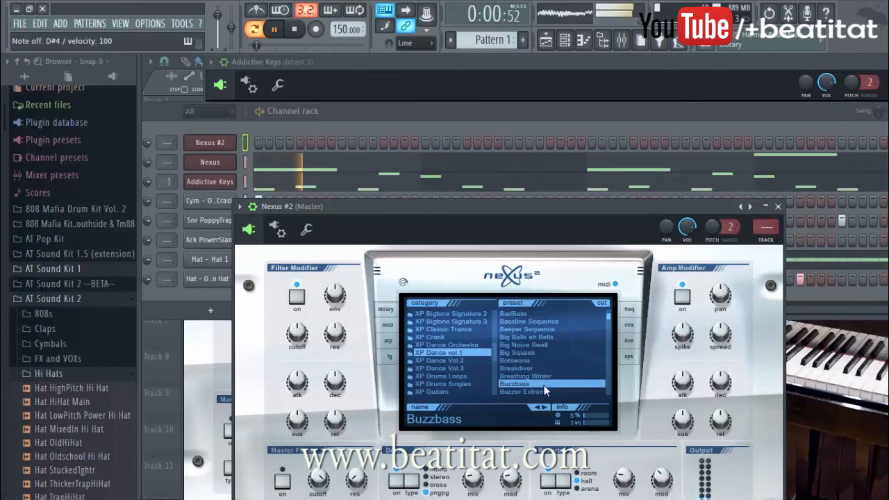
left_click(553, 376)
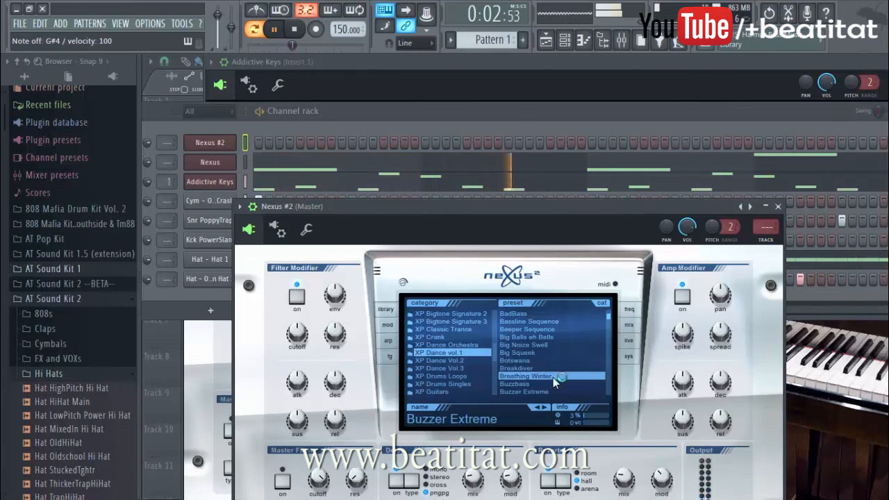
scroll(551, 374, "down", 5)
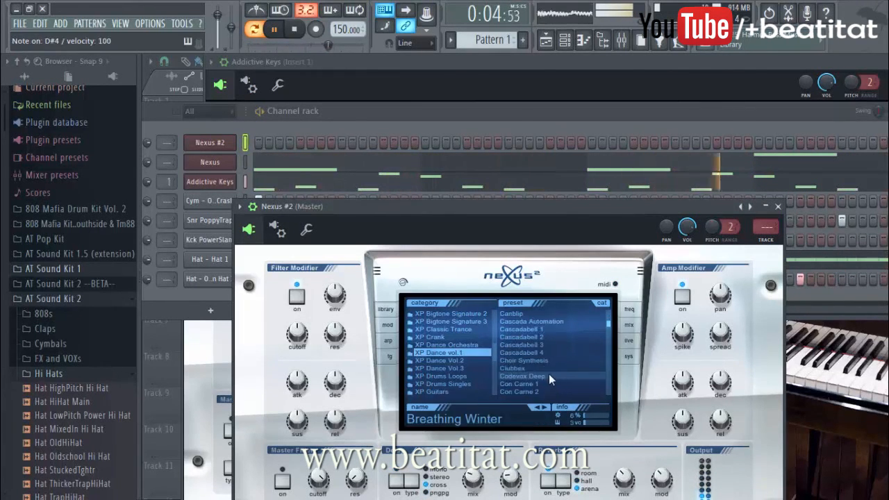
Step: In Nexus #2's piano roll, fill bar 1 with a half-bar D6 note followed by a half-bar D#6 note
right_click(246, 153)
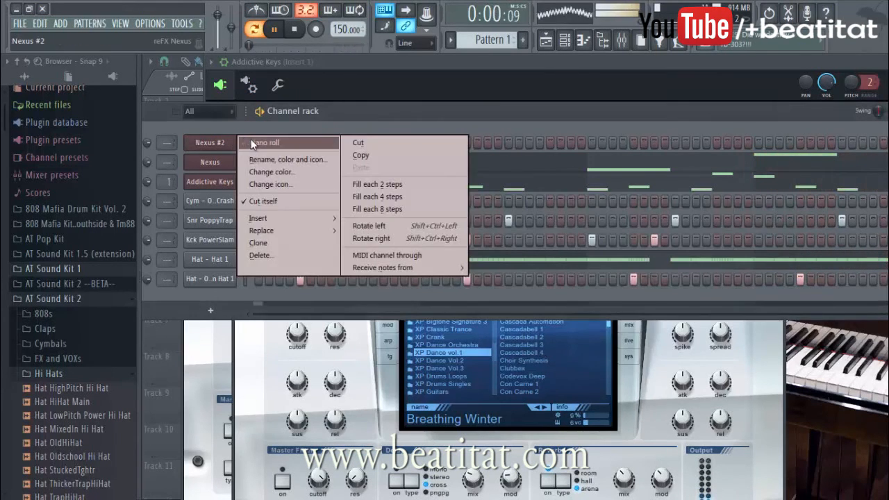
left_click(259, 143)
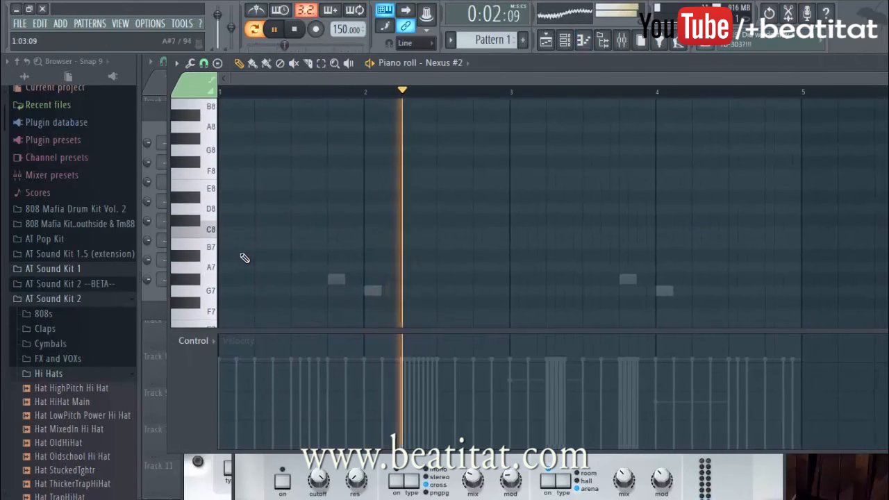
key("space")
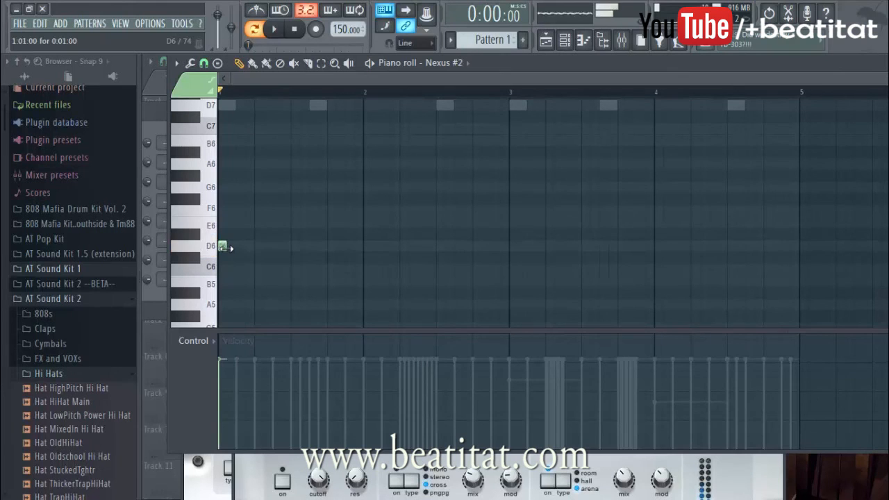
left_click_drag(272, 247, 299, 238)
key("space")
left_click(299, 236)
key("space")
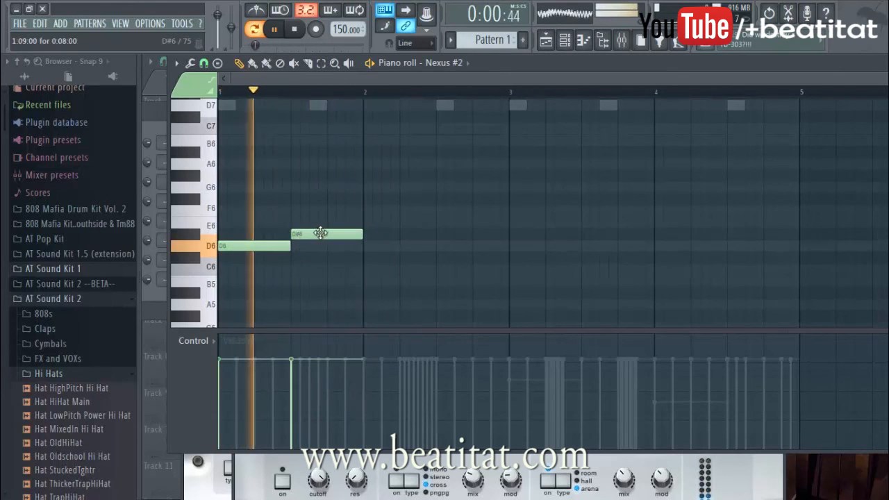
Step: Fill bar 2 of the Nexus #2 melody with a half-bar G6 note and a half-bar D7 note, playing the pattern
left_click(365, 188)
right_click(386, 191)
left_click(365, 187)
key("space")
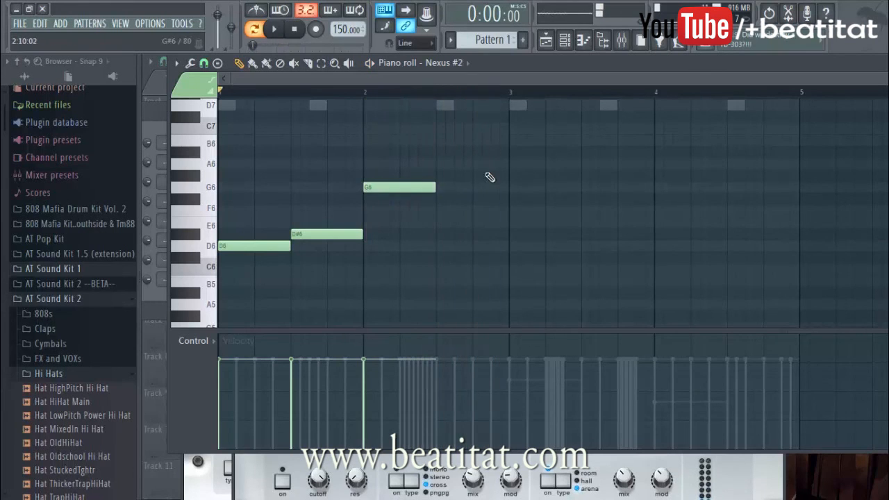
key("space")
scroll(467, 218, "up", 2)
scroll(468, 219, "up", 2)
left_click(441, 211)
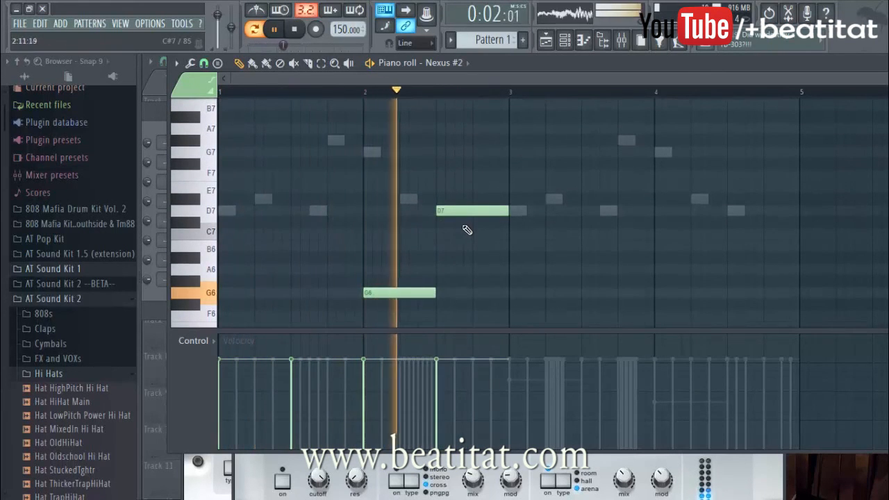
Step: Select the whole four-bar range and add a half-bar D7 note in the second half of bar 3
scroll(417, 226, "down", 9)
key("ctrl+a")
scroll(285, 200, "up", 5)
left_click(564, 204, "ctrl")
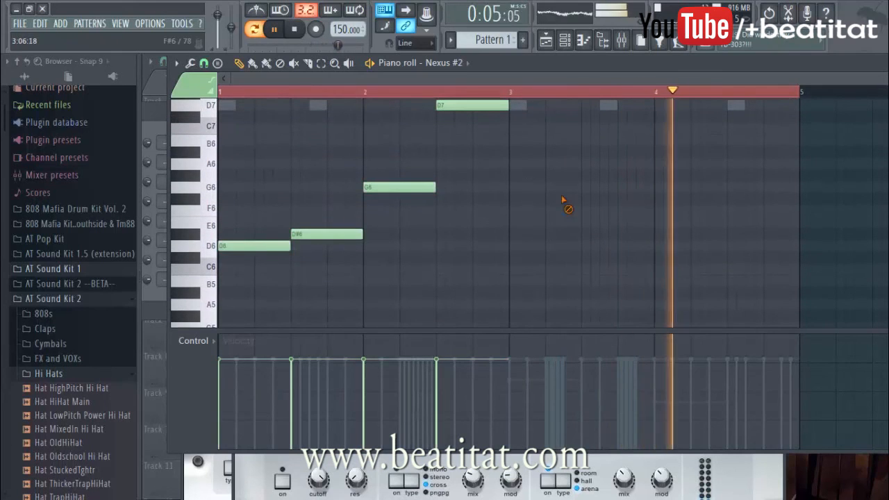
left_click(586, 147)
right_click(596, 139)
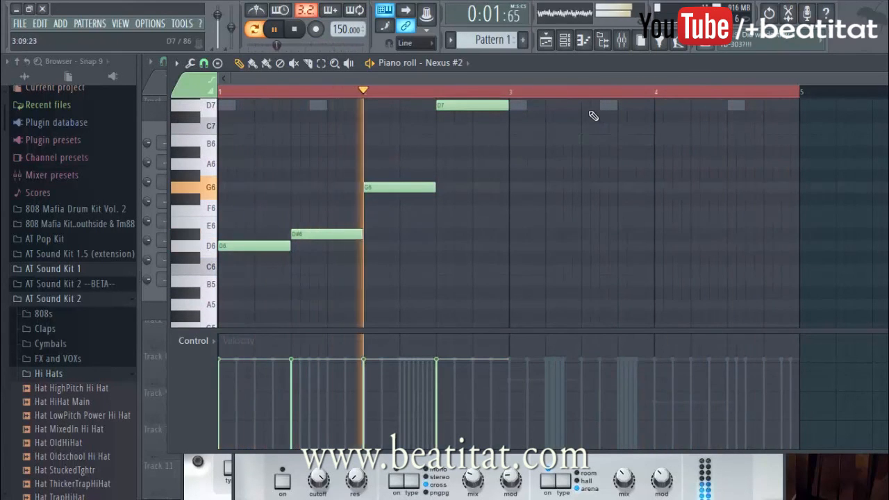
left_click(588, 108)
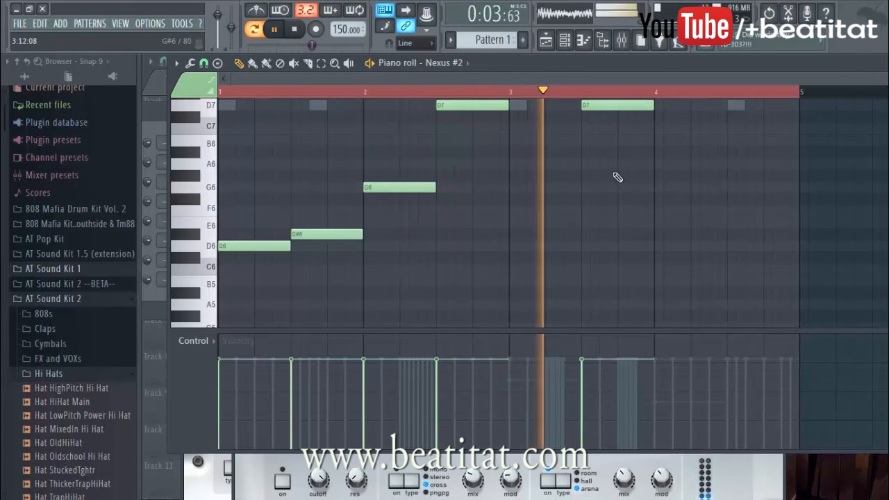
Step: Add a half-bar G6 note in the second half of bar 4 and return to the channel rack
left_click(734, 164)
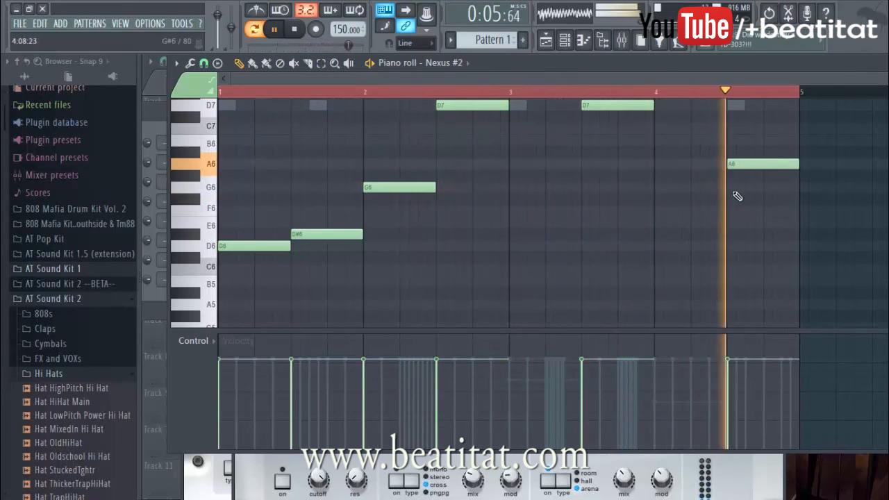
left_click_drag(746, 166, 734, 189)
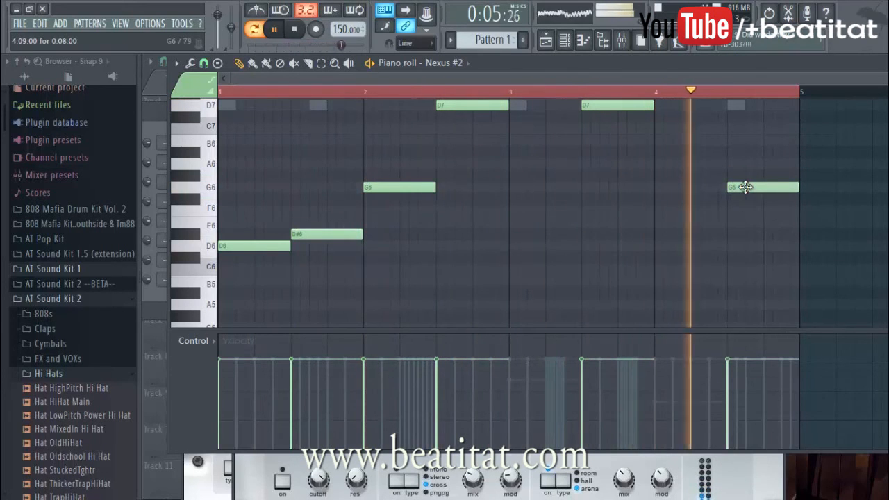
key("F6")
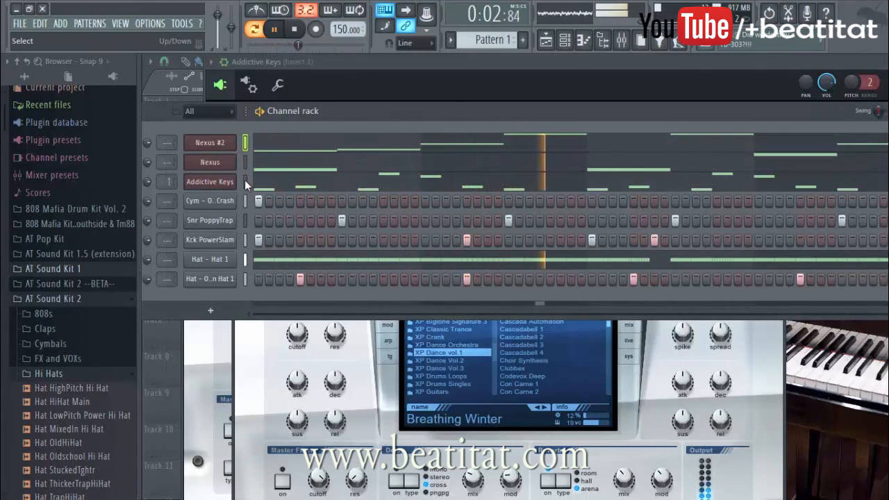
Step: Rename the Nexus #2 channel to Lead
left_click(216, 143)
right_click(224, 151)
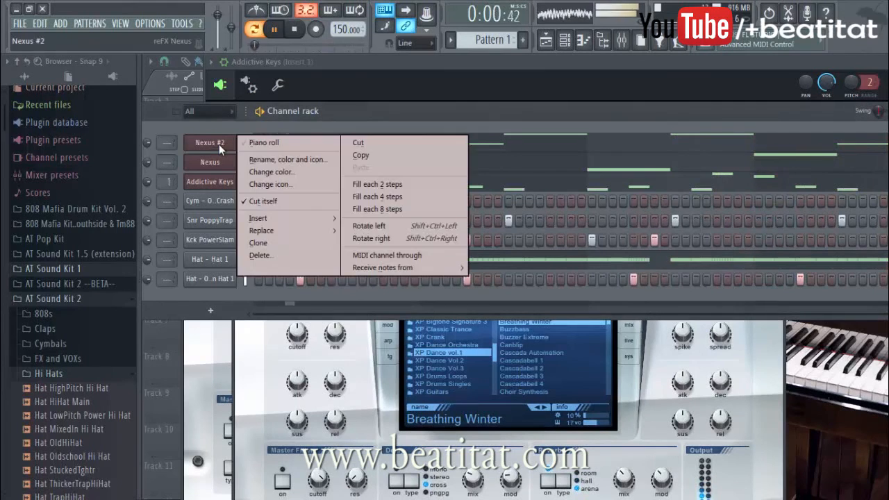
left_click(274, 159)
type("Lead")
key("Return")
Step: Rename the original Nexus channel to Brass
right_click(219, 162)
key("F2")
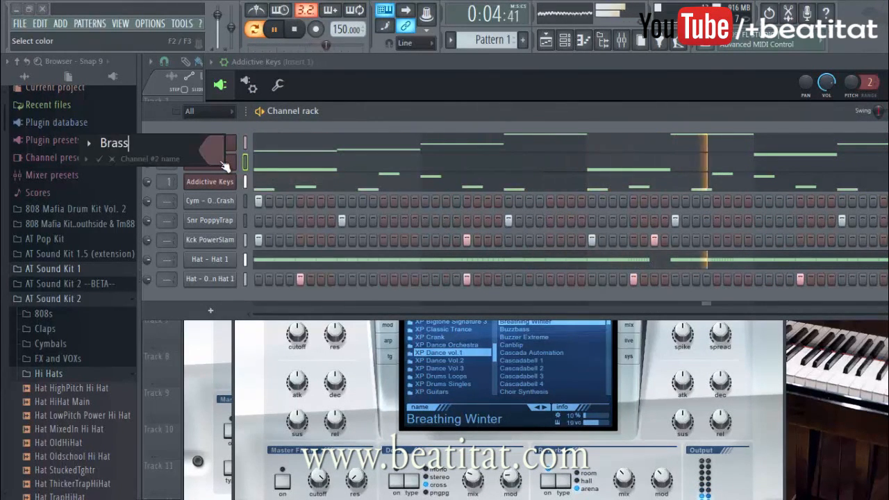
type("Brass")
key("Return")
Step: Stop playback, try out the 808 sample from AT Sound Kit 1, and collapse the opened sound kit folders
left_click(80, 374)
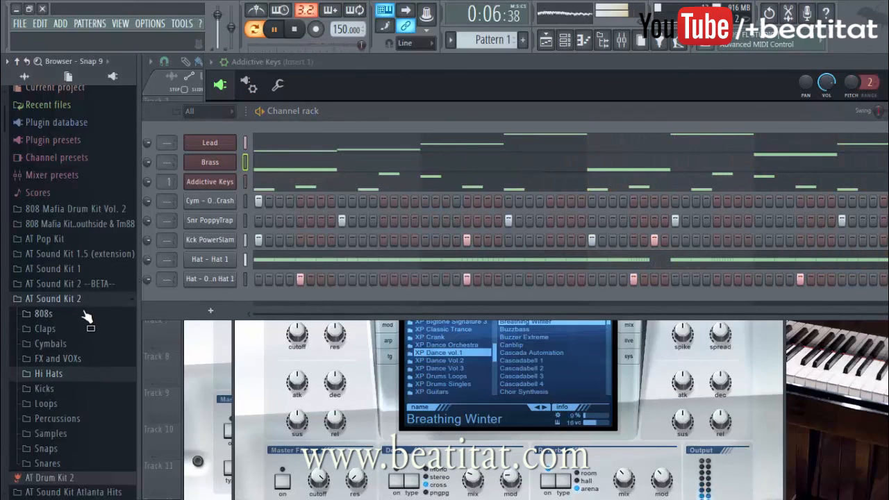
left_click(88, 301)
left_click(101, 269)
key("space")
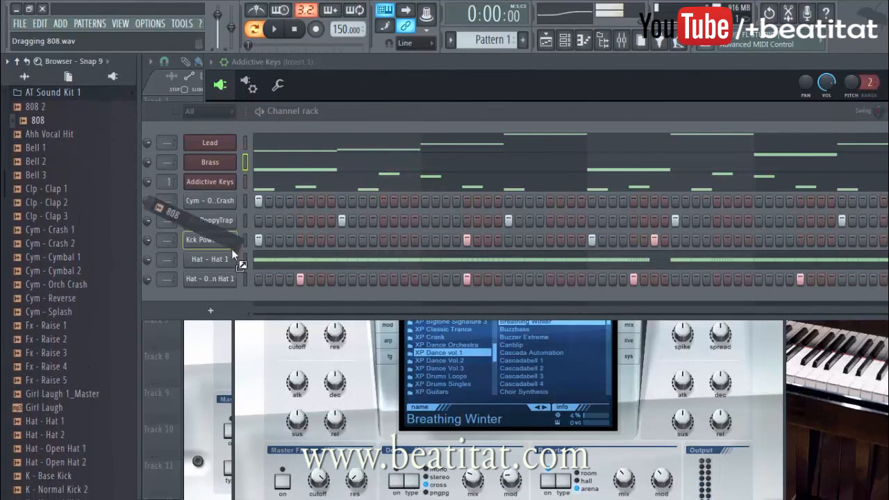
left_click_drag(33, 113, 44, 99)
left_click(44, 98)
scroll(89, 179, "up", 4)
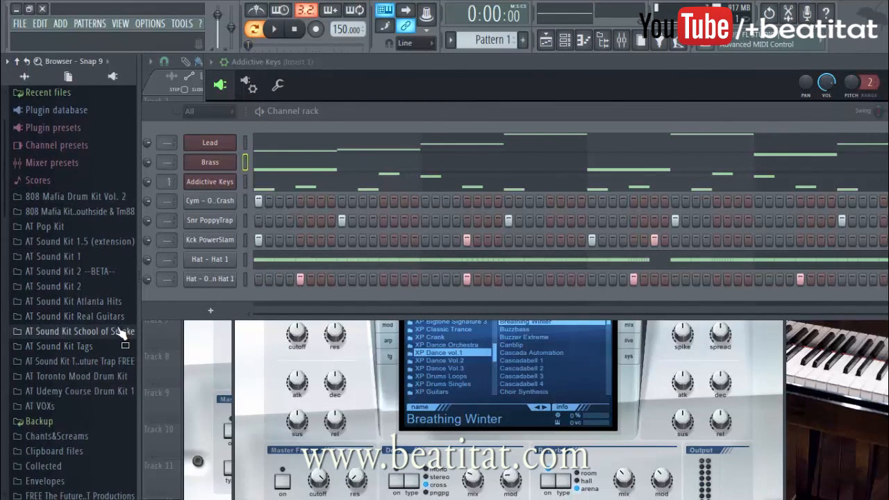
Step: Load 808 Smooth (tuned C5) from AT Sound Kit School of Smoke as a channel and make it cut itself using cut group 4
left_click(122, 333)
left_click(74, 351)
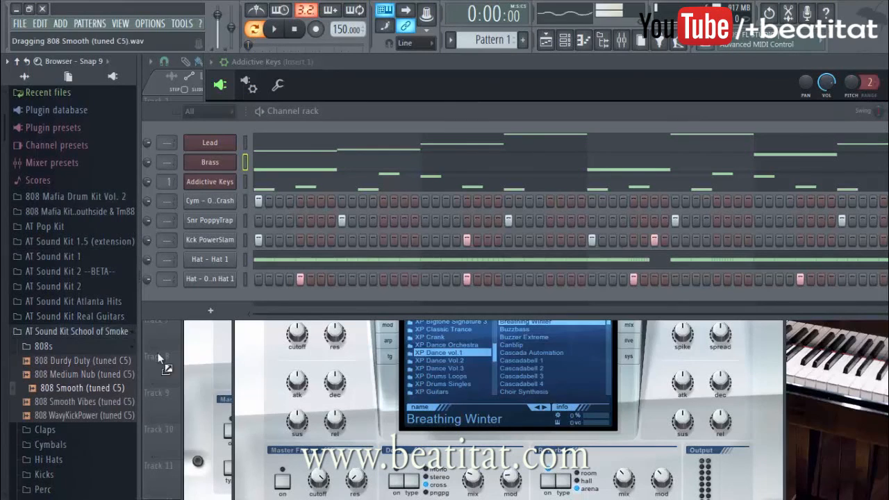
left_click_drag(241, 288, 243, 300)
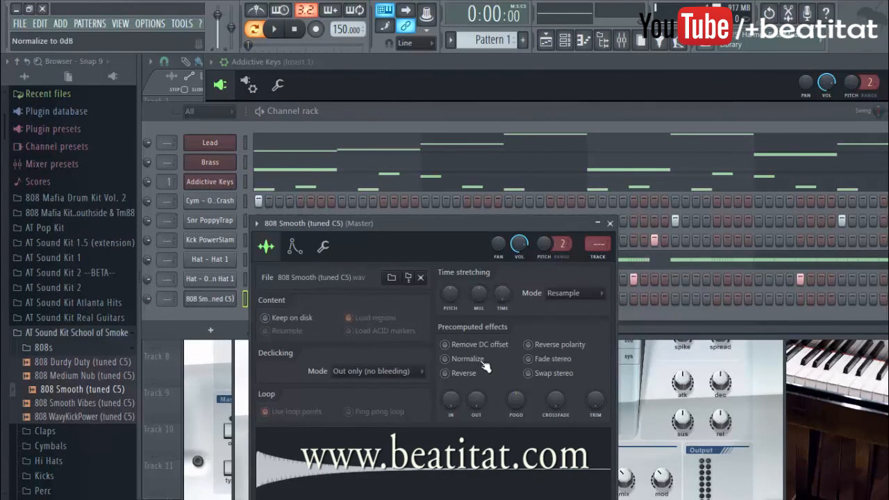
left_click(323, 246)
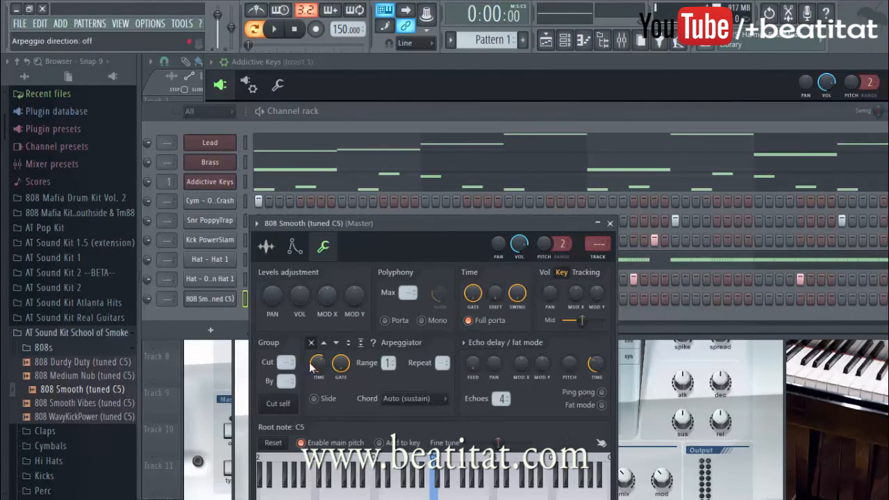
left_click(611, 223)
Step: In the 808's piano roll, place half-bar notes on D4 at bars 1 and 2 and on G4 from beat 2 of bar 3
right_click(202, 301)
left_click(263, 298)
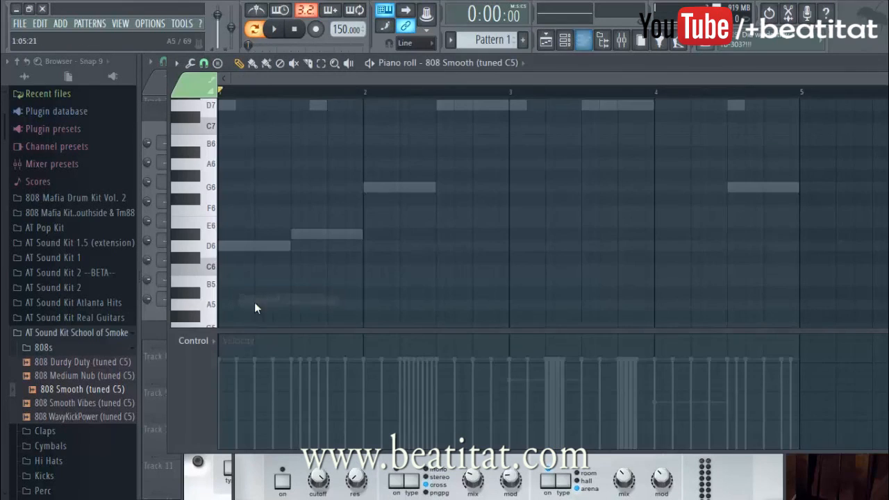
left_click_drag(240, 240, 194, 221)
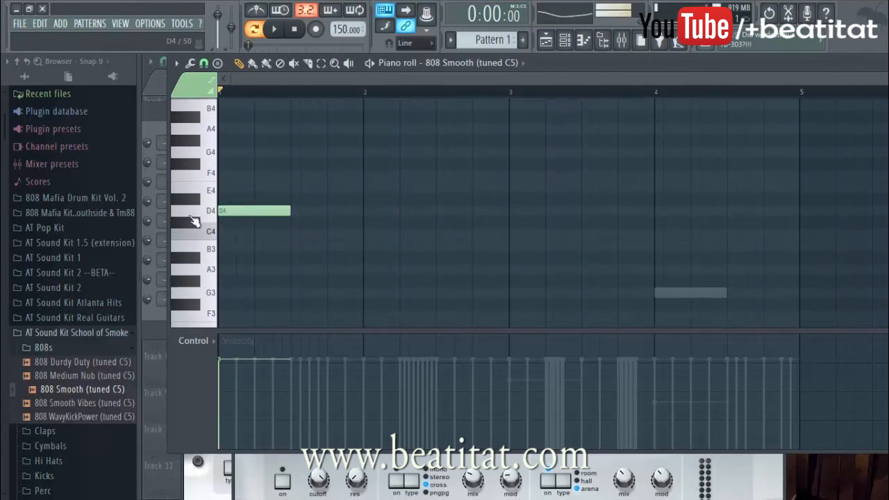
left_click(364, 212)
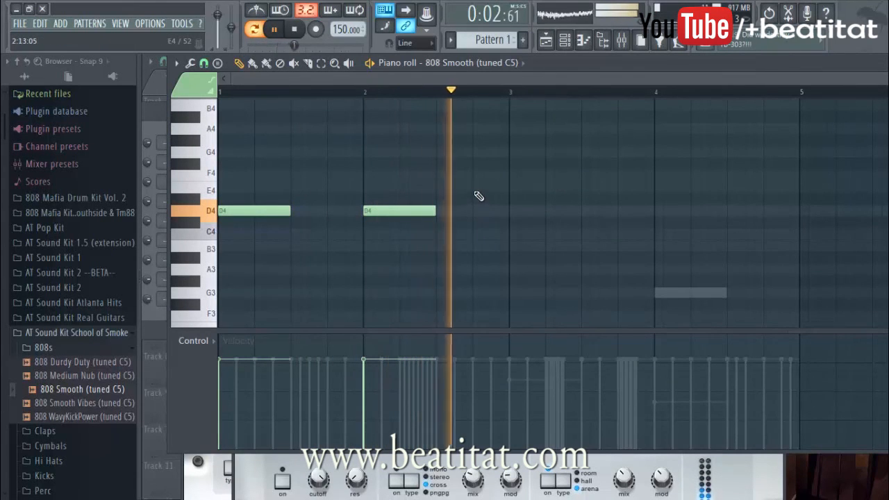
left_click_drag(598, 164, 540, 147)
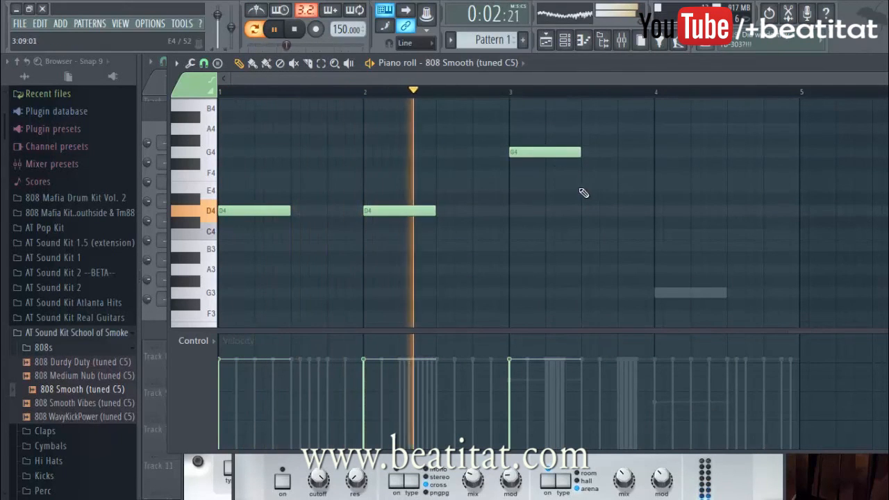
key("space")
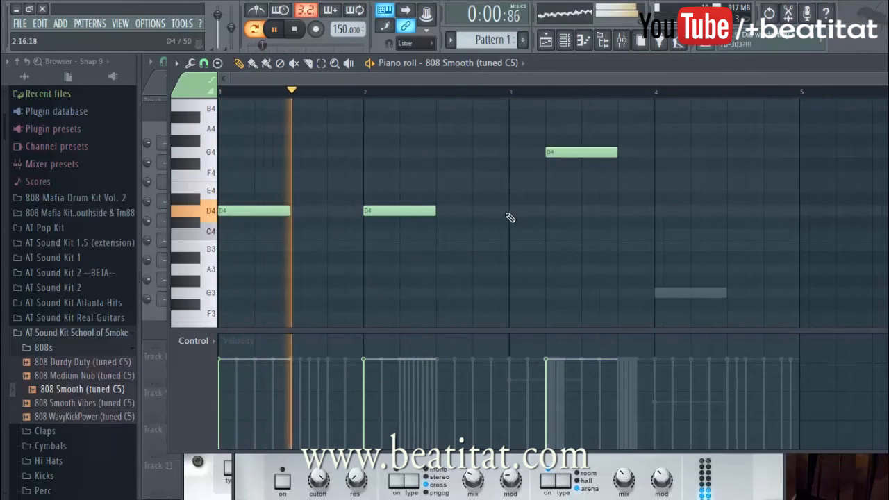
Step: Add a one-step D4 note half a beat before bar 3's long G4, and a one-step G4 half a beat before bar 4
left_click(531, 212)
left_click_drag(606, 217, 532, 232)
left_click(640, 152)
scroll(672, 207, "up", 3)
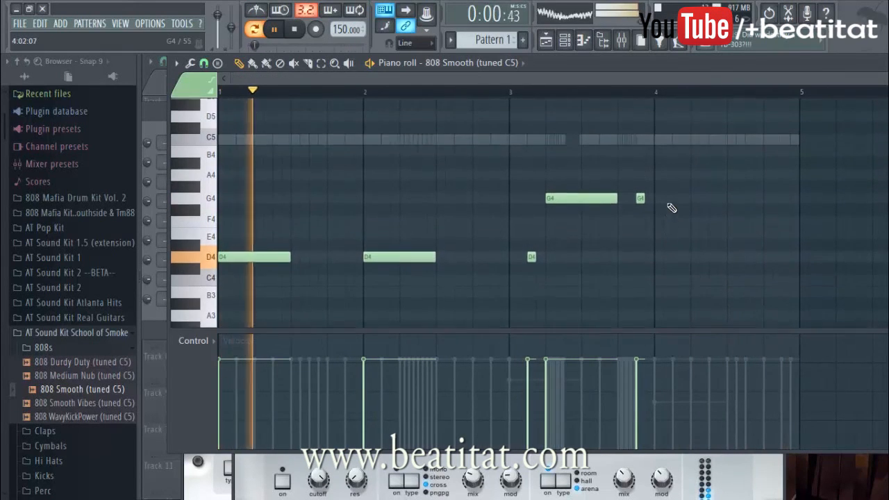
Step: Add one-step G5 notes at steps 9 and 15 of bar 4, and return to the channel rack
scroll(733, 182, "up", 3)
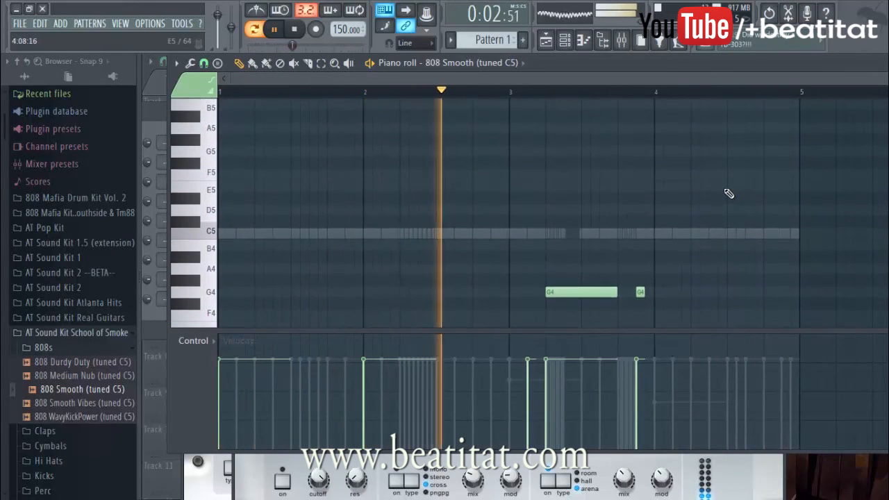
left_click(731, 164)
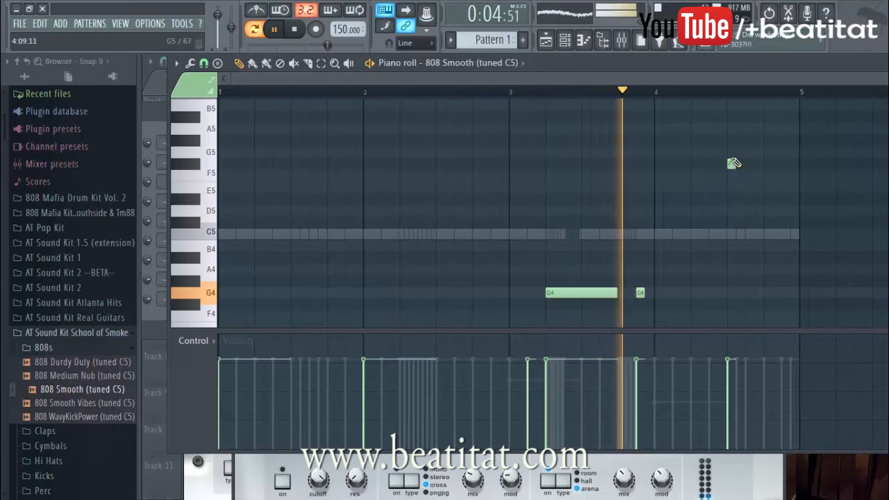
left_click_drag(732, 164, 732, 153)
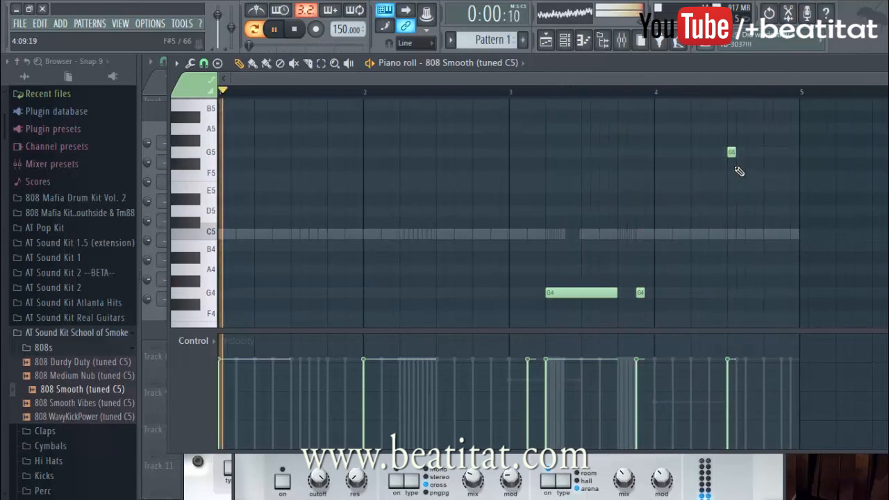
left_click(784, 161)
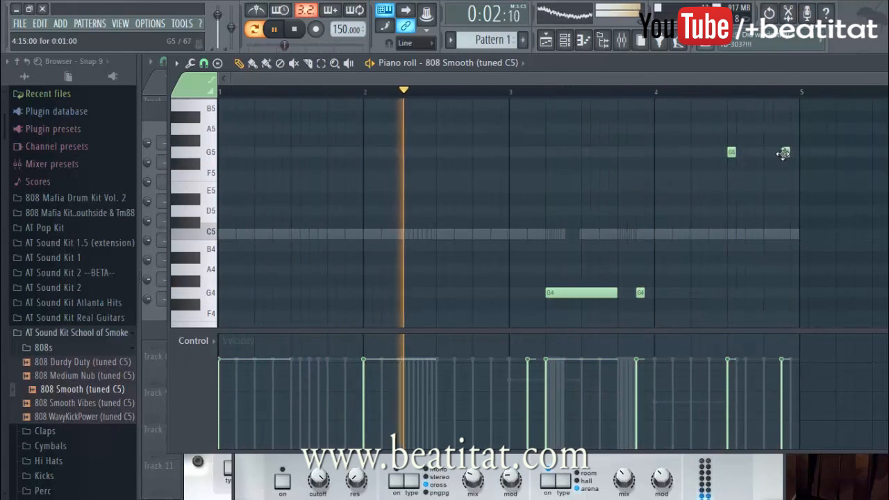
key("Escape")
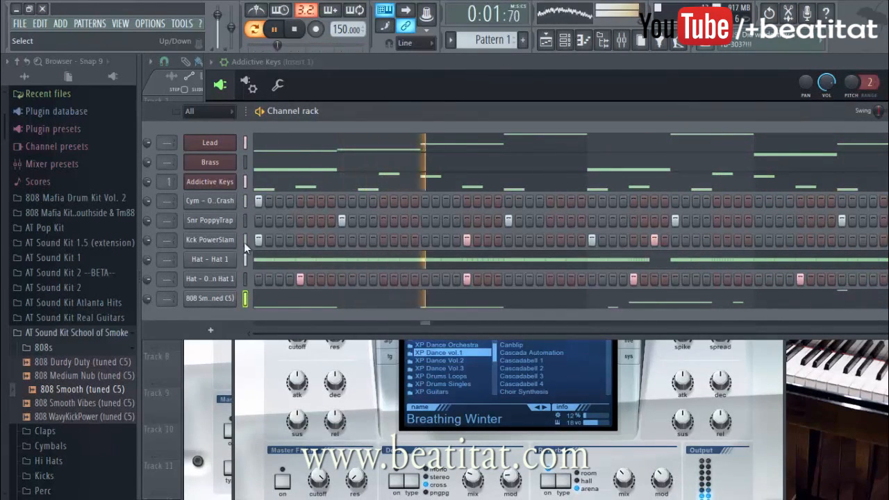
Step: Stop playback, collapse the AT Sound Kit School of Smoke folders and hide the browser
left_click(115, 345)
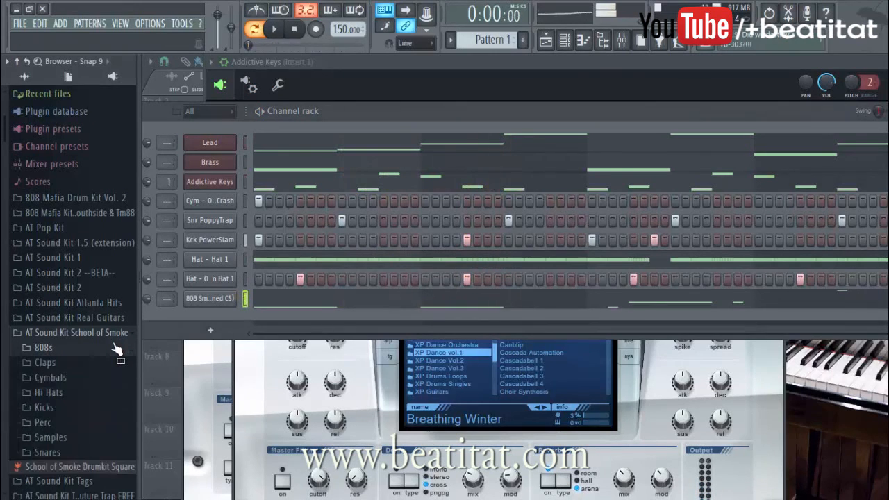
left_click(122, 337)
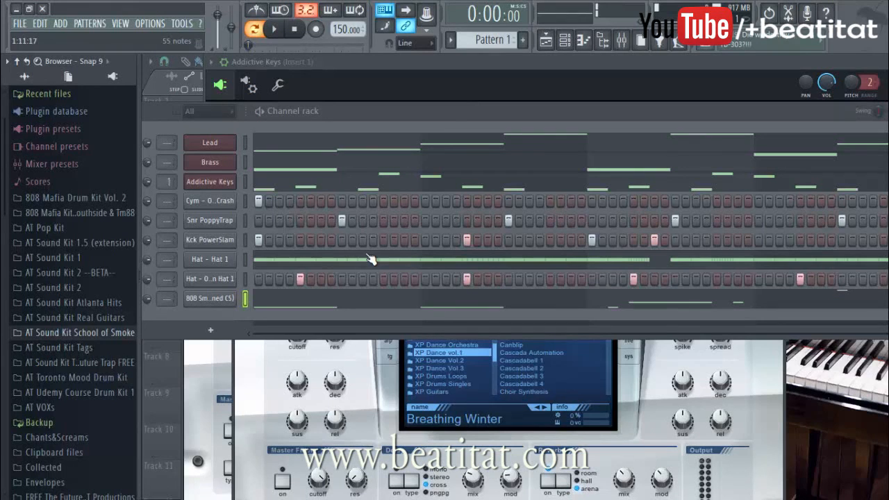
left_click(601, 43)
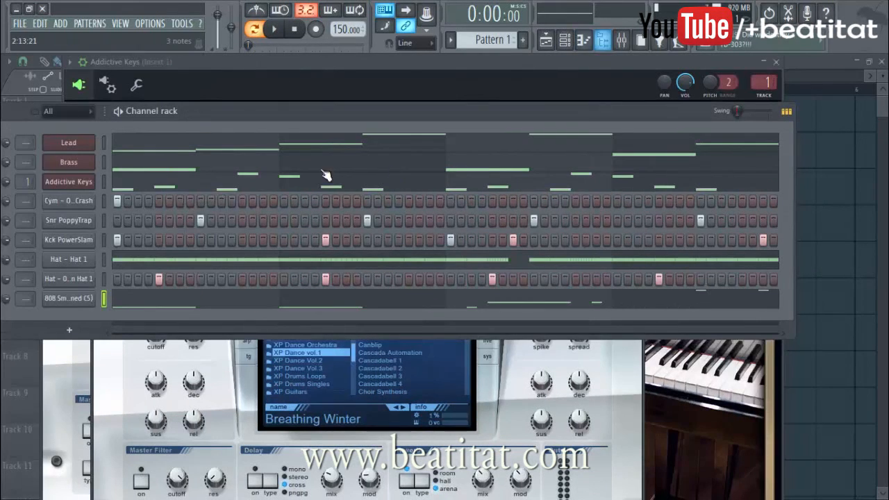
Step: Reposition the channel rack, select all of its channels and open the mixer
left_click_drag(360, 123, 440, 121)
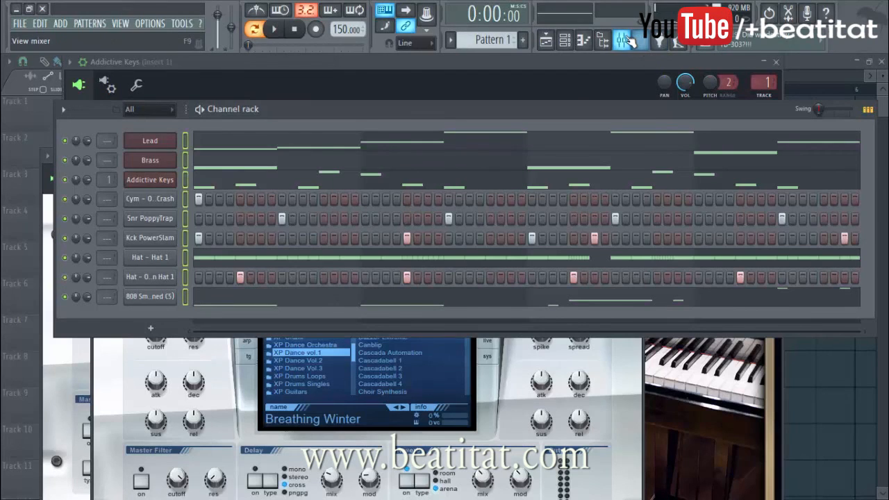
left_click(623, 40)
left_click(186, 220)
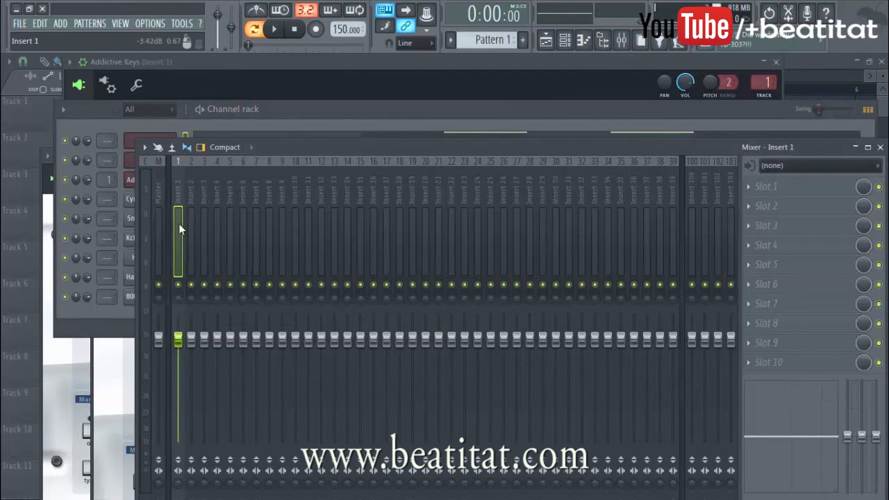
right_click(179, 224)
mouse_move(242, 262)
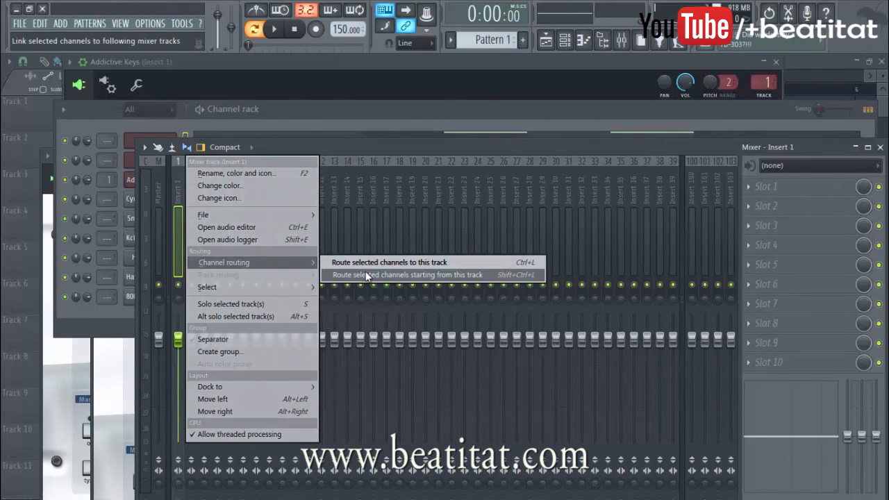
left_click(454, 110)
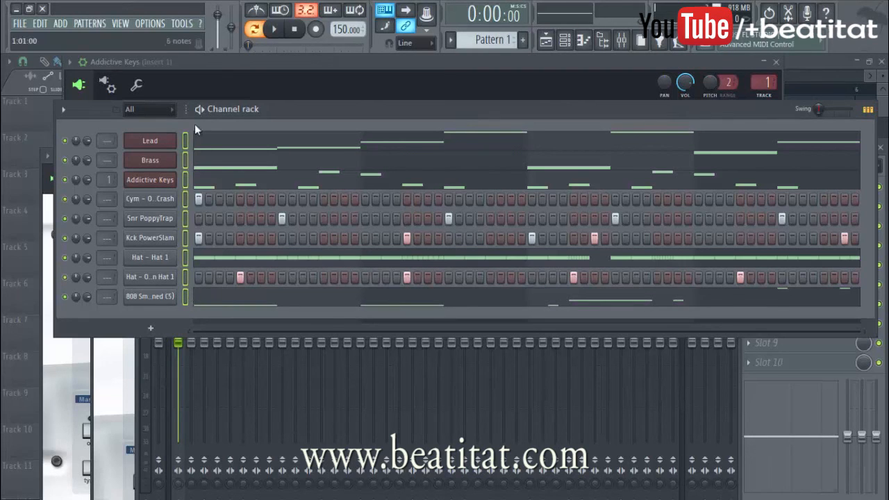
left_click(771, 383)
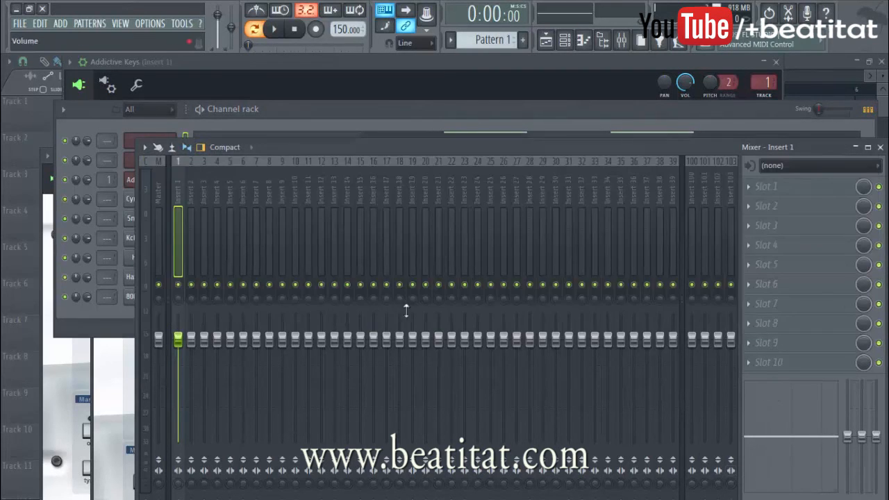
Step: Route all selected channels to consecutive mixer tracks starting from Insert 1
right_click(176, 228)
mouse_move(235, 269)
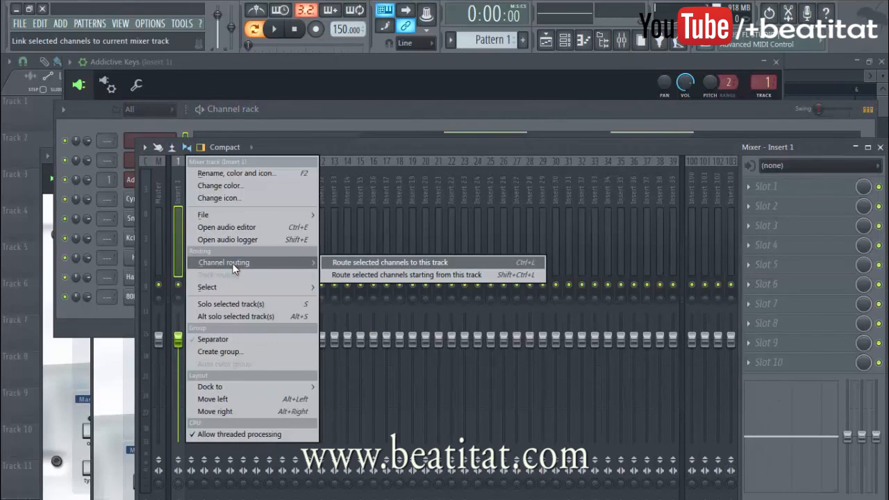
left_click(386, 277)
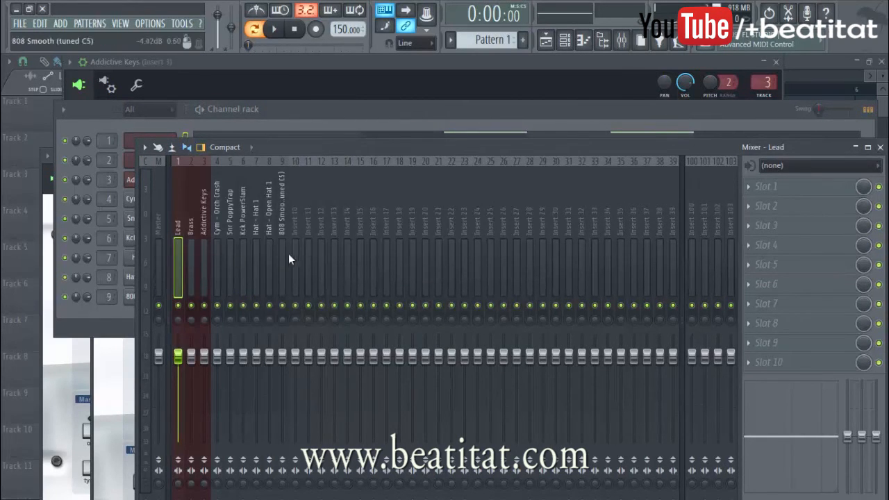
Step: Move the mixer window higher, select the Lead, Brass and Addictive Keys tracks, and lower their volume faders together
left_click(289, 254)
left_click_drag(289, 254, 195, 261)
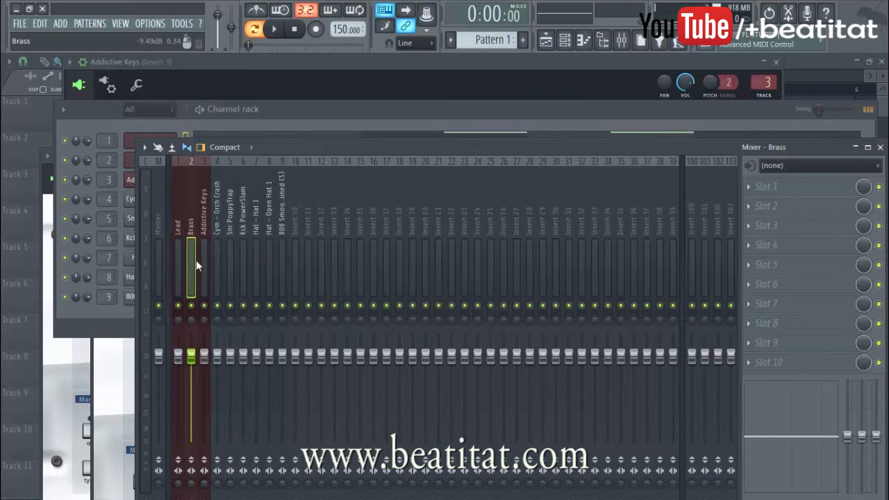
left_click_drag(365, 155, 361, 95)
left_click_drag(214, 196, 207, 202)
left_click(178, 198, "shift")
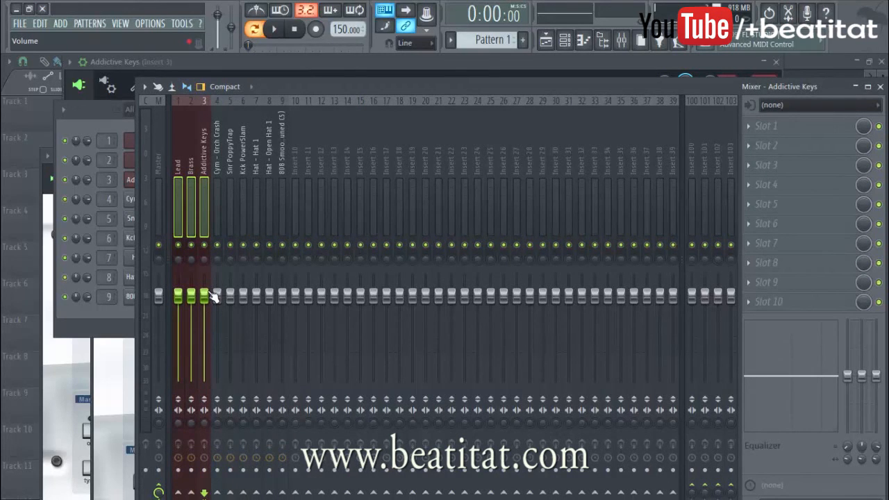
left_click_drag(208, 294, 208, 313)
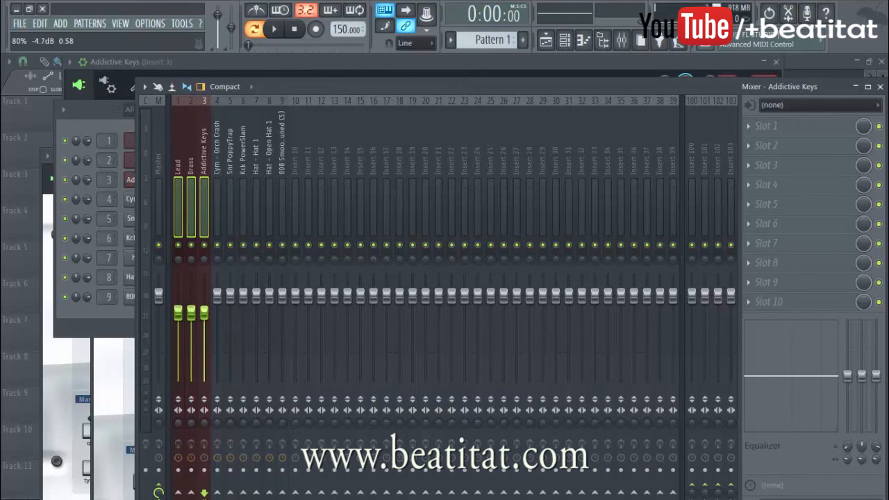
left_click(188, 214)
left_click(205, 217)
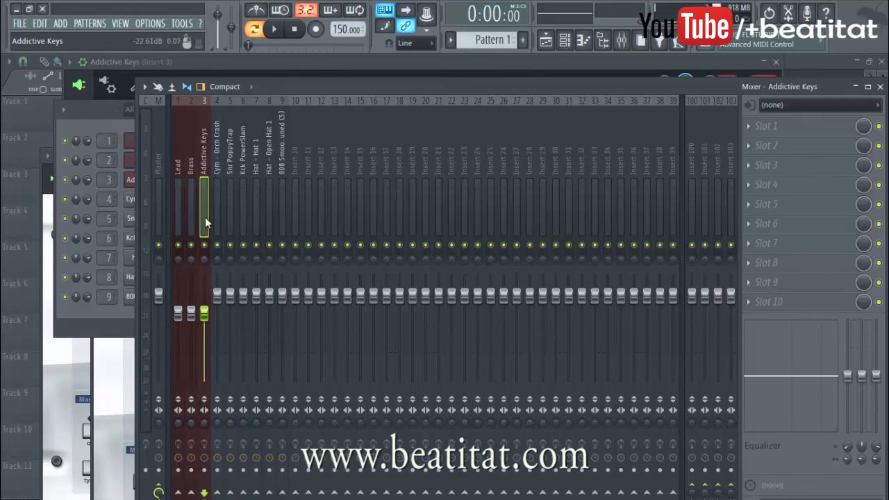
left_click(177, 218)
left_click(190, 221, "ctrl")
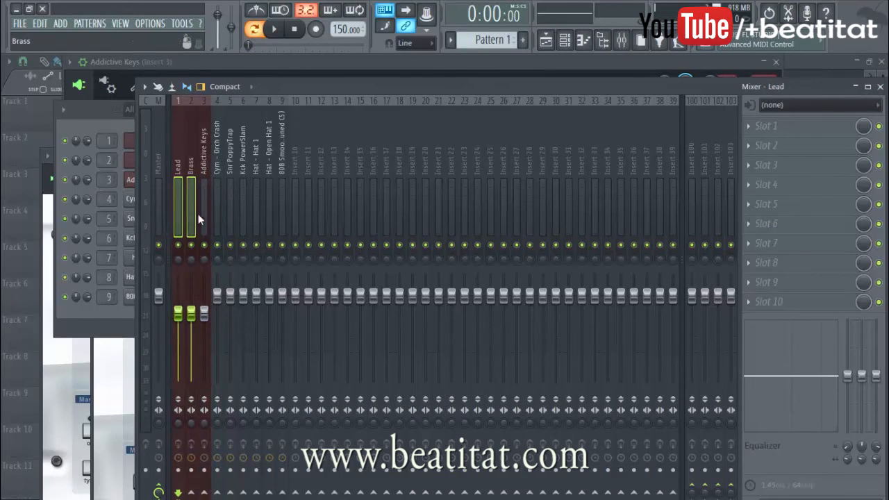
left_click(206, 214, "shift")
left_click(315, 191)
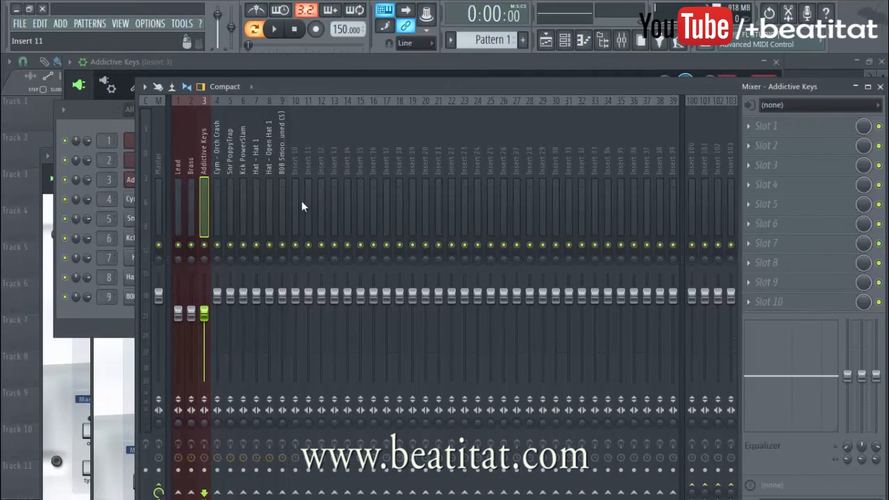
left_click(189, 208)
left_click(179, 209)
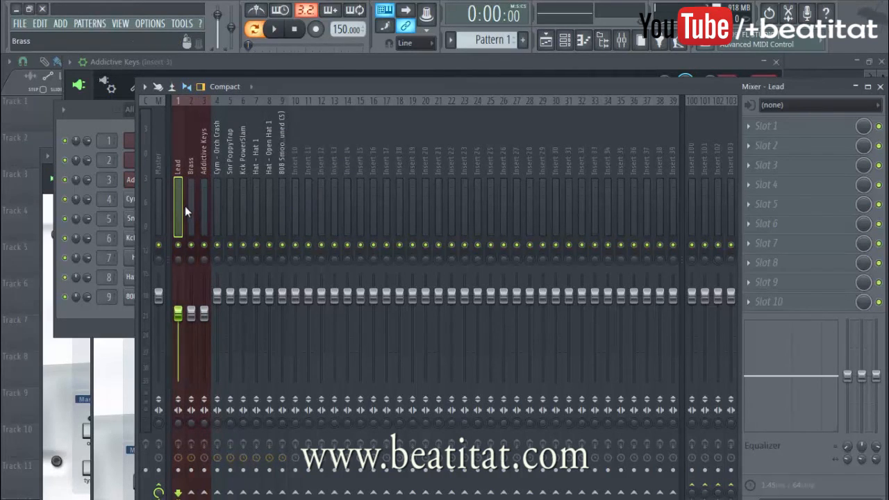
left_click(189, 208, "shift")
key("Escape")
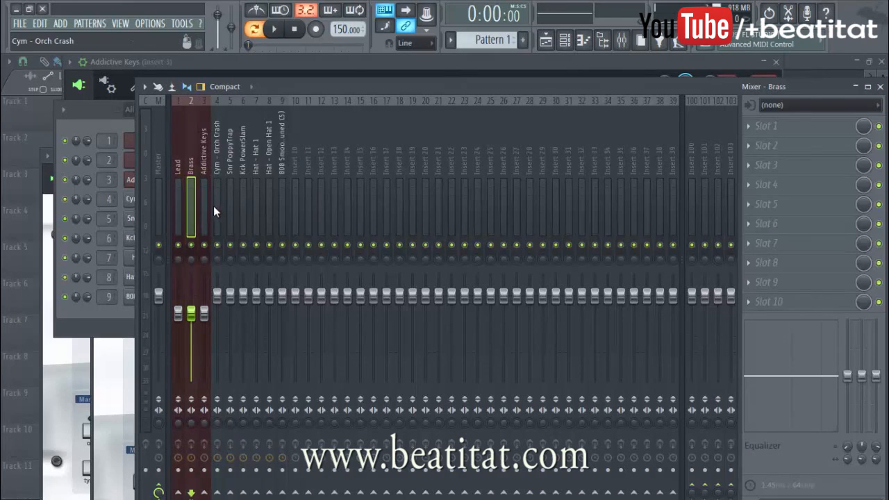
left_click_drag(201, 220, 165, 224)
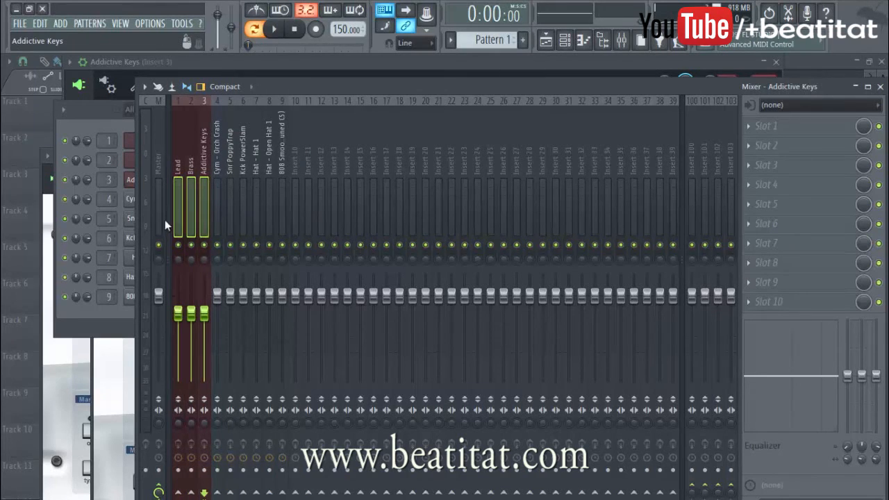
left_click(207, 187)
Step: Select and solo the Cym - Orch Crash mixer track
left_click(218, 186)
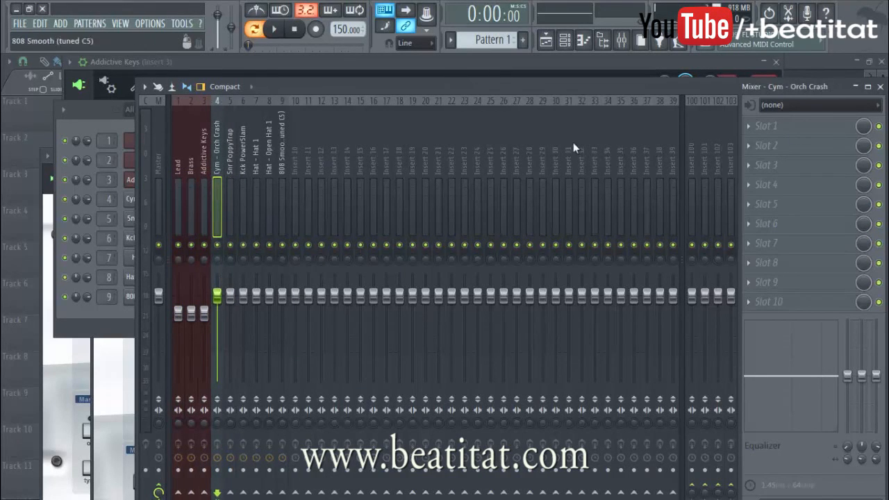
right_click(220, 246)
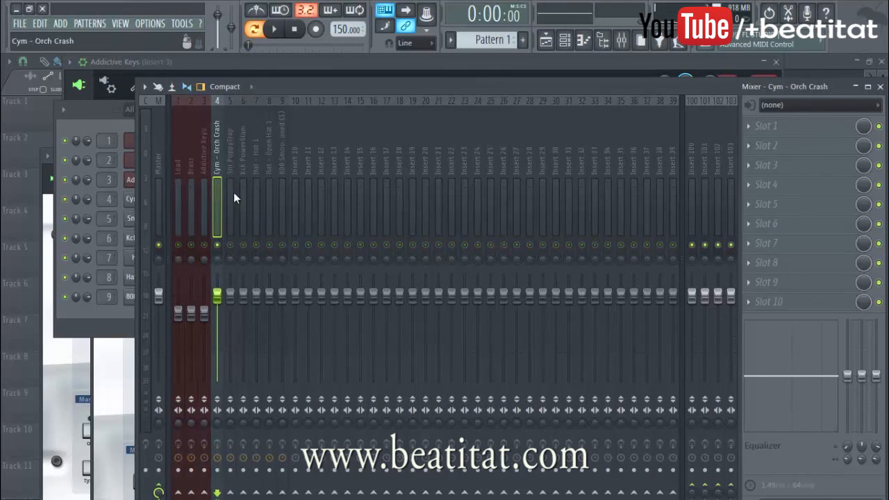
Step: Load Fruity Parametric EQ 2 on the Orch Crash track and cut band 7's high shelf to about -5.6 dB at 20000 Hz
left_click(824, 129)
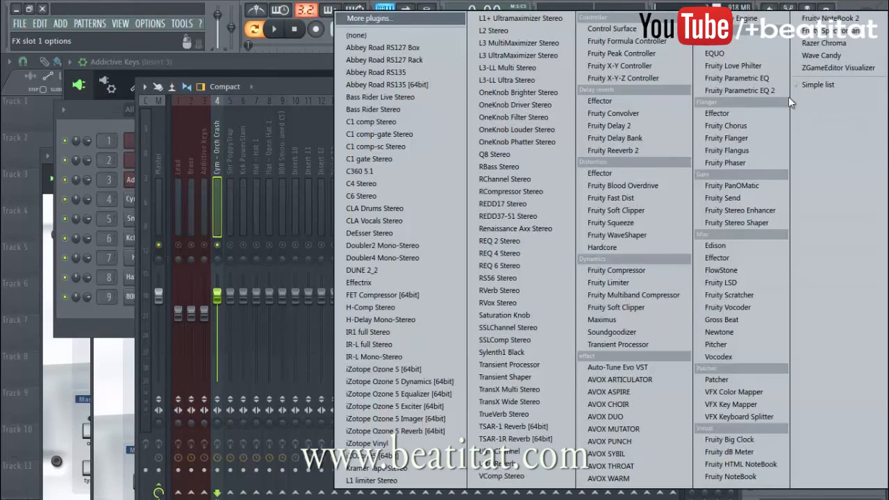
left_click(780, 93)
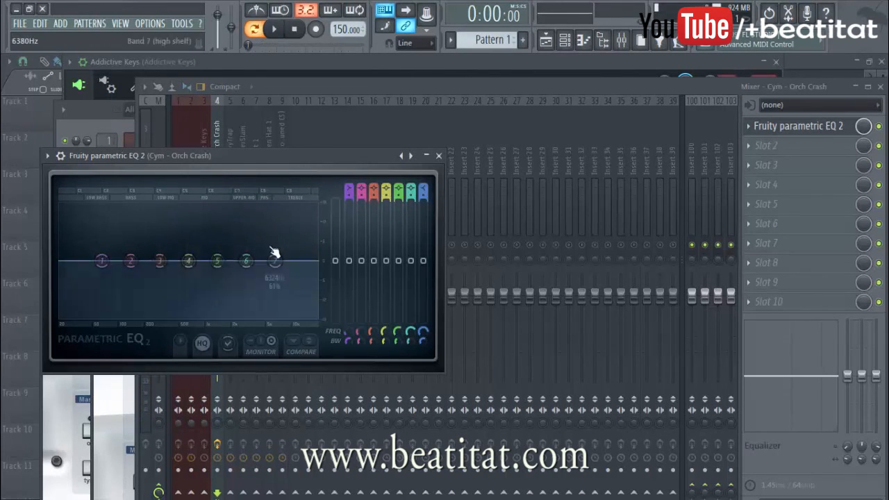
left_click_drag(278, 261, 317, 280)
left_click_drag(238, 265, 265, 259)
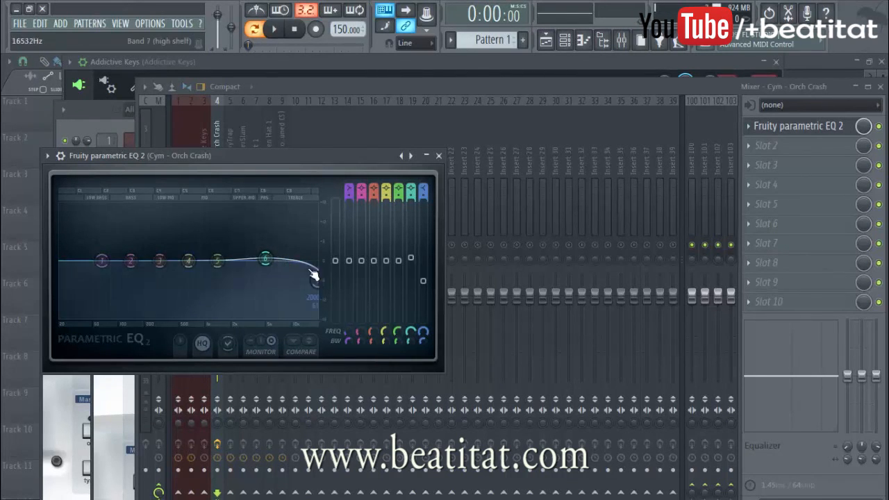
mouse_move(312, 282)
left_mouse_down()
mouse_move(294, 278)
mouse_move(316, 279)
left_mouse_up()
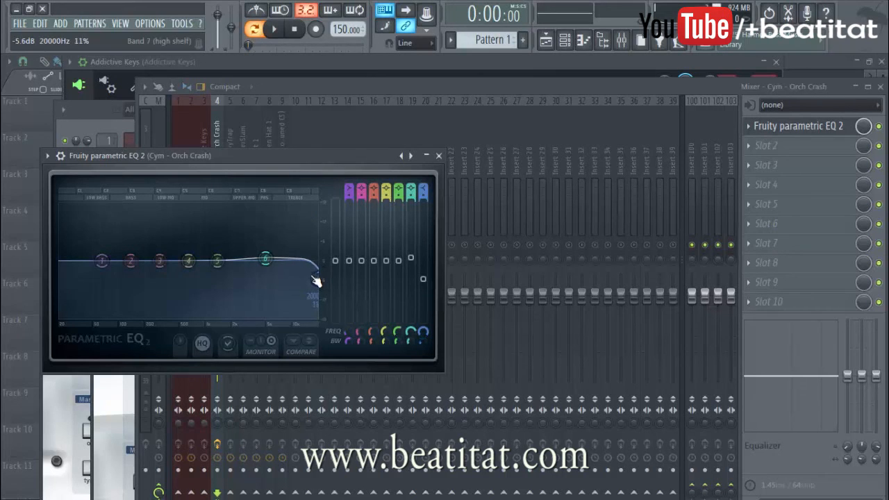
Step: Shape band 6 of the crash EQ into a narrow, gentle treble boost and audition it with playback
left_click_drag(277, 264, 285, 261)
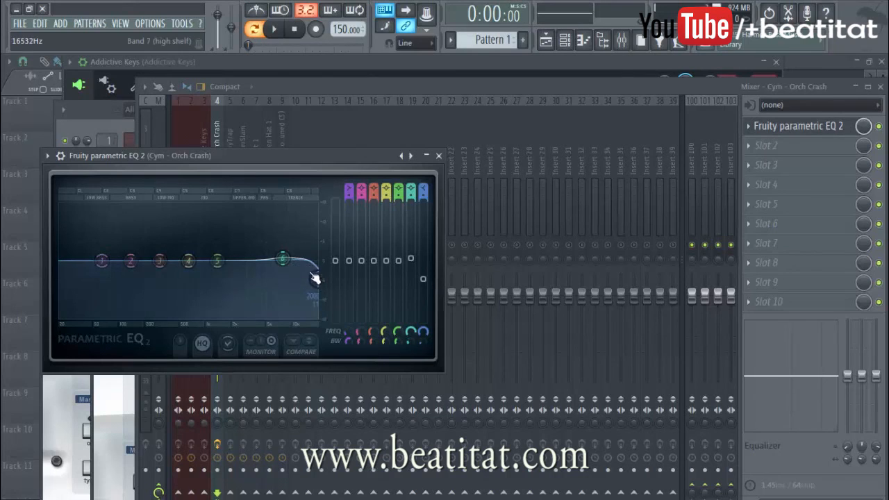
scroll(285, 258, "down", 5)
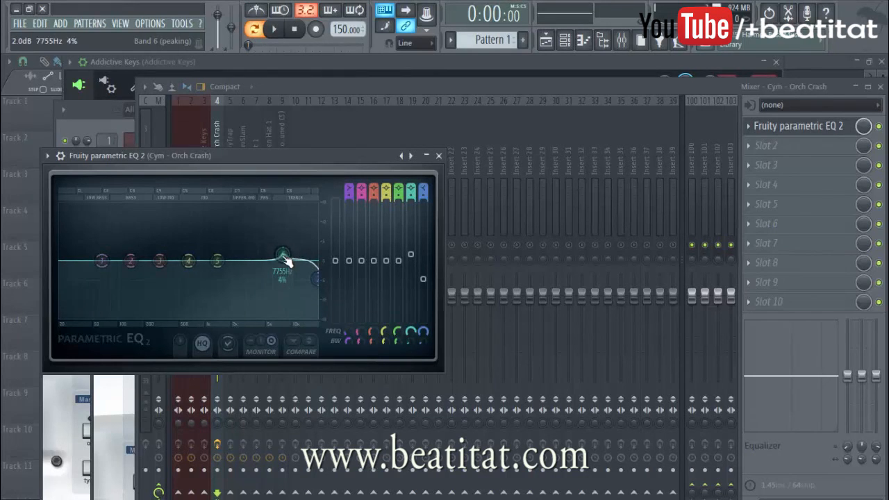
left_click_drag(413, 342, 412, 334)
key("space")
mouse_move(282, 254)
left_mouse_down()
mouse_move(269, 257)
mouse_move(290, 257)
left_mouse_up()
key("space")
Step: Dip band 5 of the crash EQ slightly in the upper mids and audition the pattern
key("space")
key("space")
left_click_drag(217, 261, 245, 268)
key("space")
key("space")
scroll(235, 275, "down", 2)
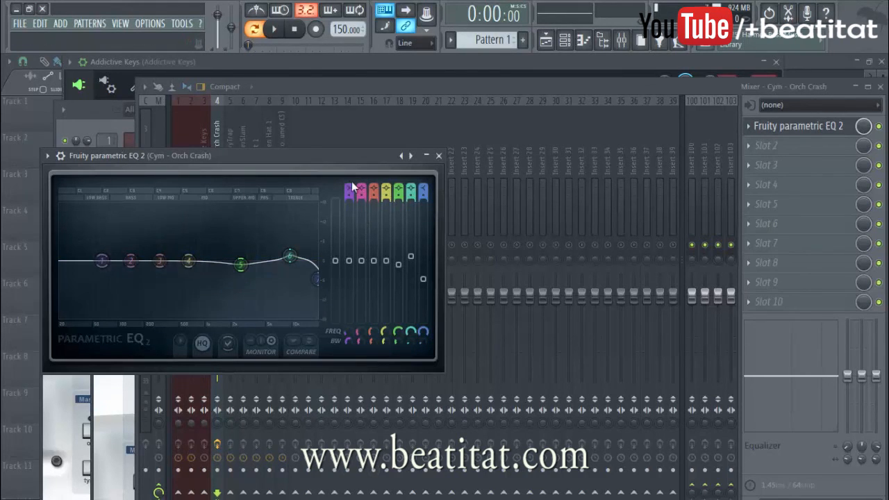
Step: Change band 1 of the crash EQ to a high pass and raise its cutoff to around band 2's frequency
mouse_move(351, 184)
left_mouse_down()
mouse_move(352, 198)
mouse_move(350, 177)
left_mouse_up()
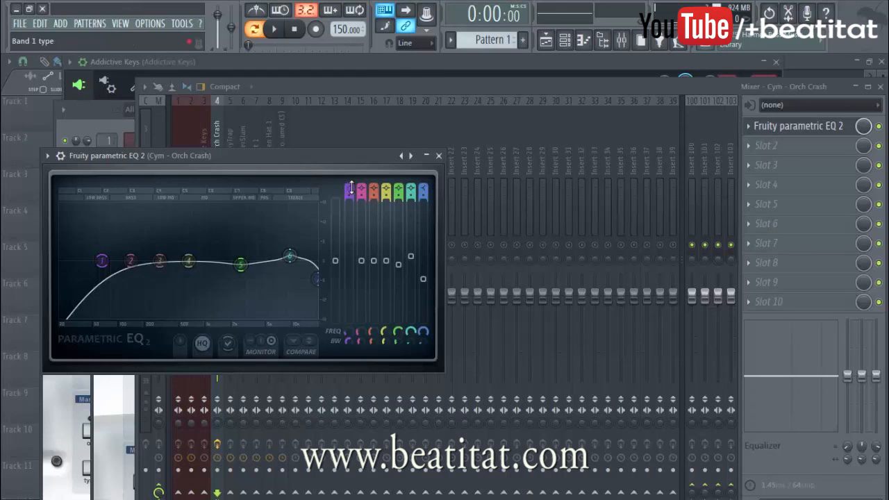
left_click_drag(351, 184, 351, 184)
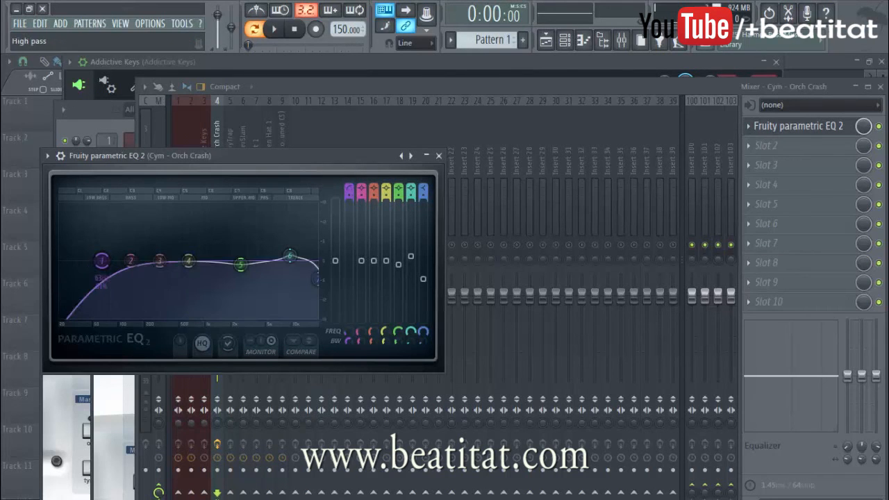
left_click_drag(102, 263, 134, 260)
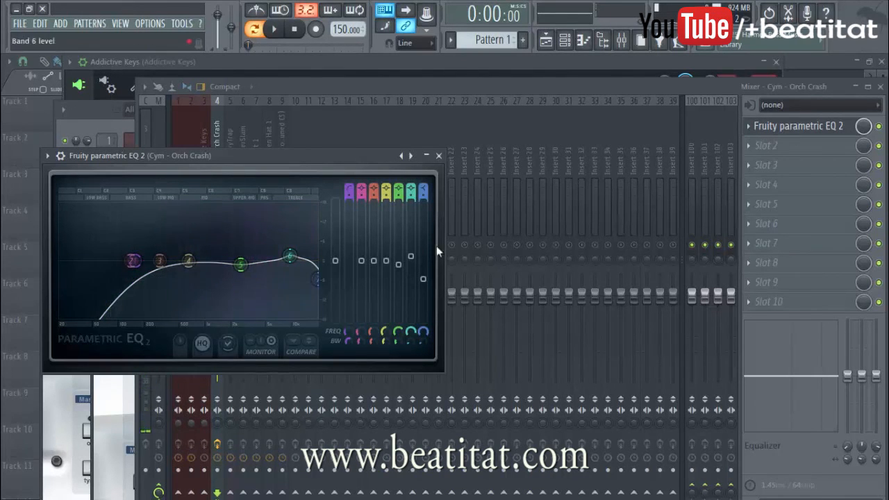
Step: Close the crash EQ, lower that track's fader to about -1.6 dB, and select and solo the 808 Smooth track
left_click(438, 156)
left_click_drag(217, 295, 216, 300)
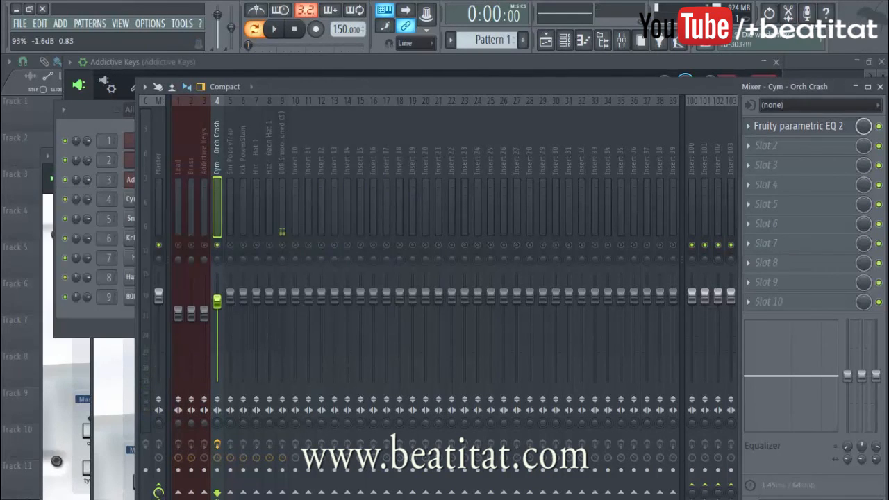
left_click(227, 190)
left_click(284, 195)
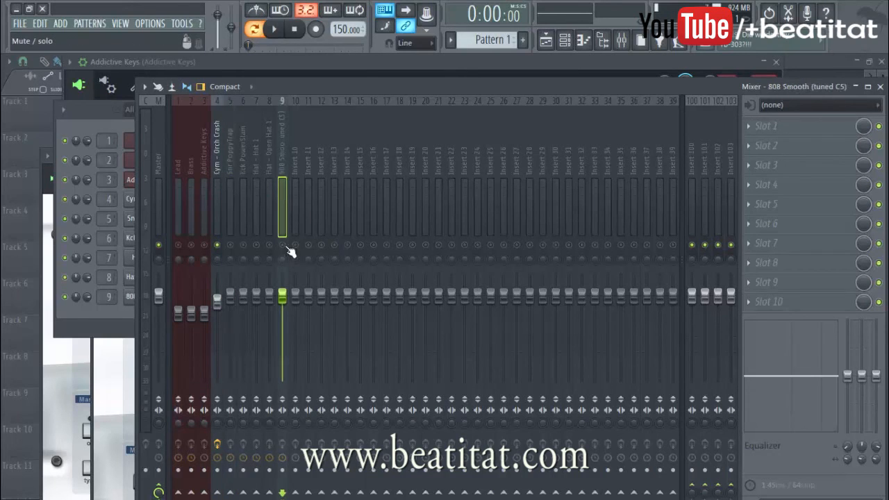
left_click(218, 176)
left_click(293, 182)
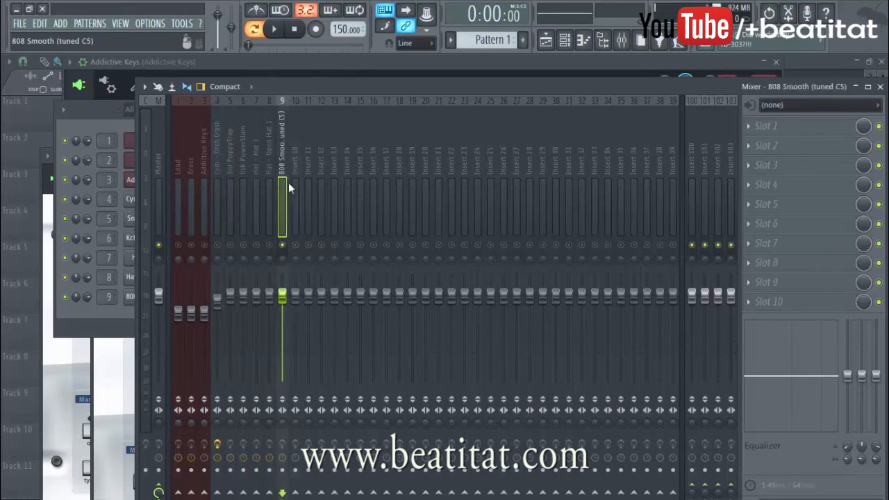
Step: Load Fruity Parametric EQ 2 on the 808 Smooth track and play the pattern to examine its frequency content
left_click(796, 120)
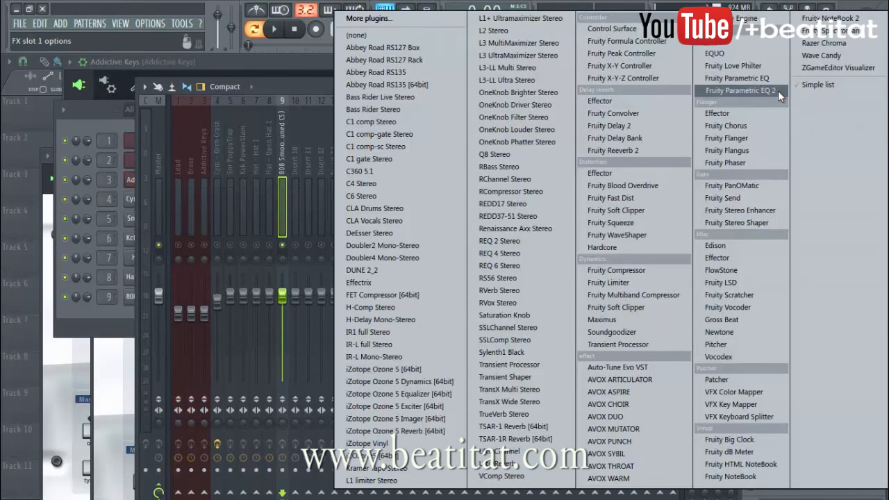
left_click(778, 90)
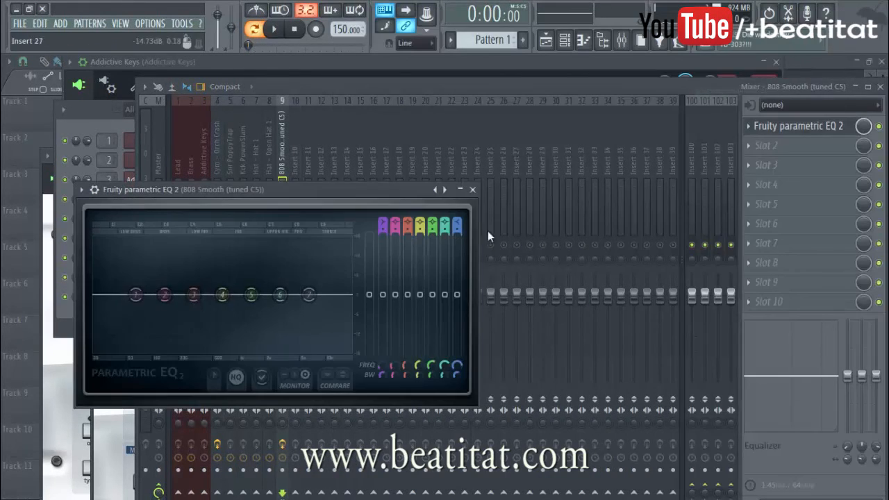
key("space")
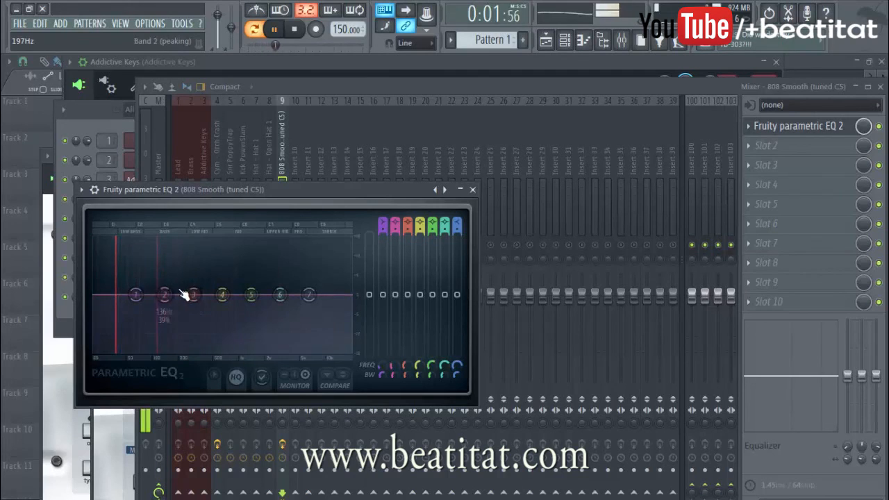
key("space")
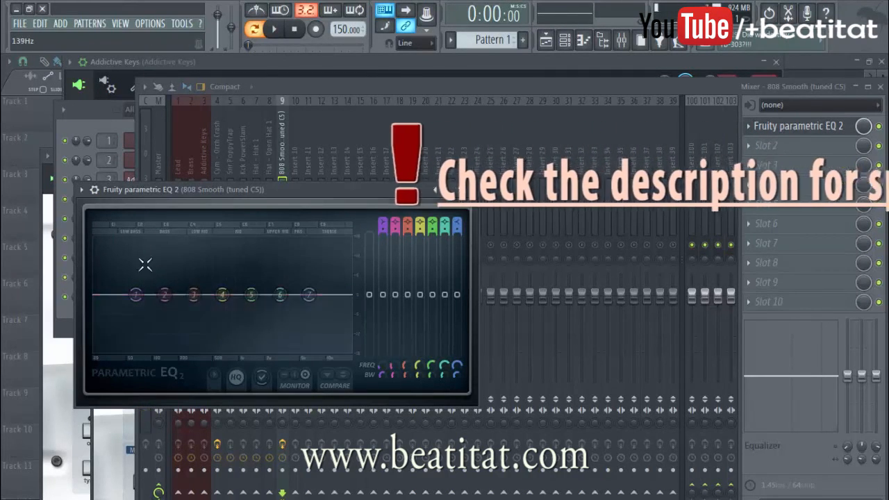
Step: Cut the 808's lowest frequencies with band 1 and add a slight low-bass boost with band 2, auditioning both changes
left_click_drag(135, 294, 99, 311)
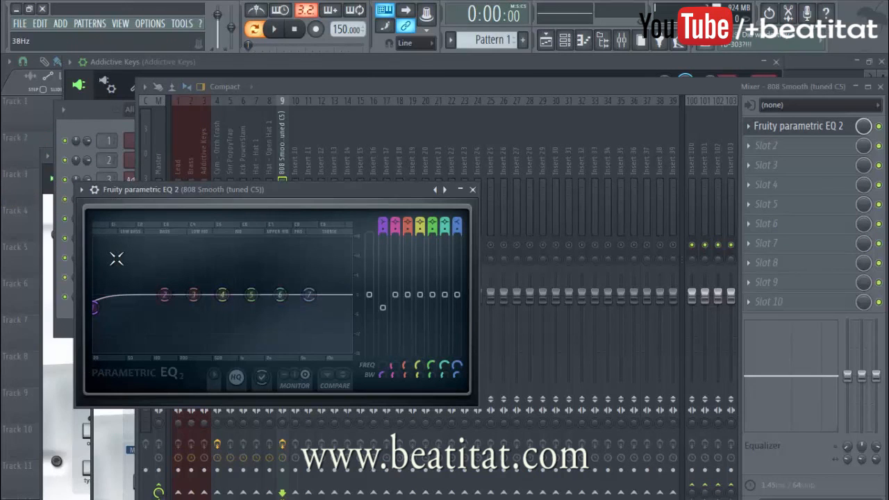
key("space")
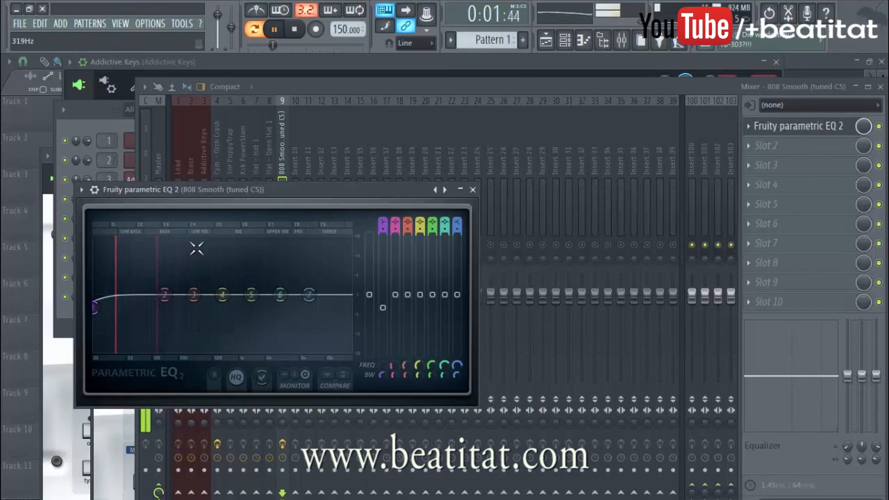
key("space")
left_click_drag(165, 296, 122, 290)
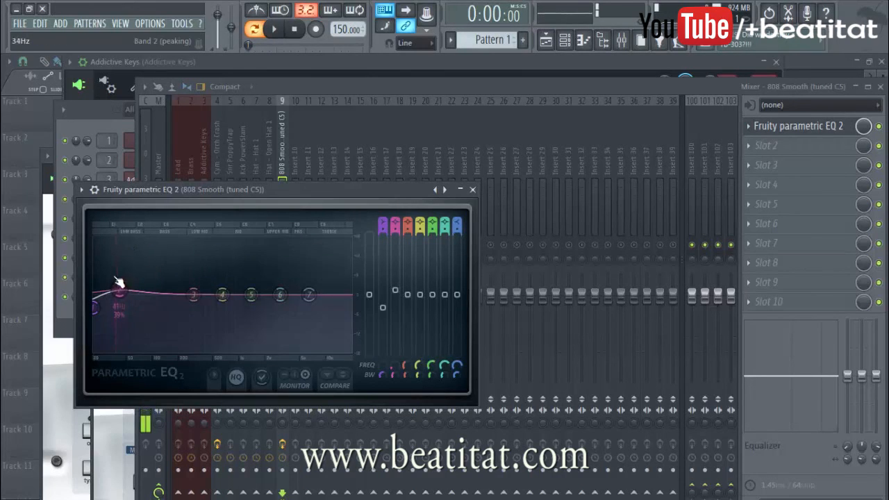
key("space")
key("space")
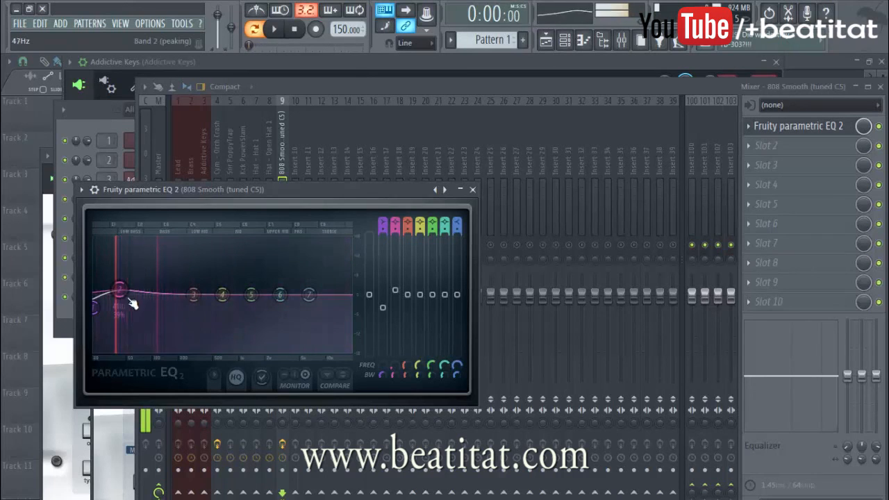
Step: Give the 808 a narrow band 3 boost at about 162 Hz with 9% bandwidth while auditioning it
left_click_drag(194, 296, 169, 298)
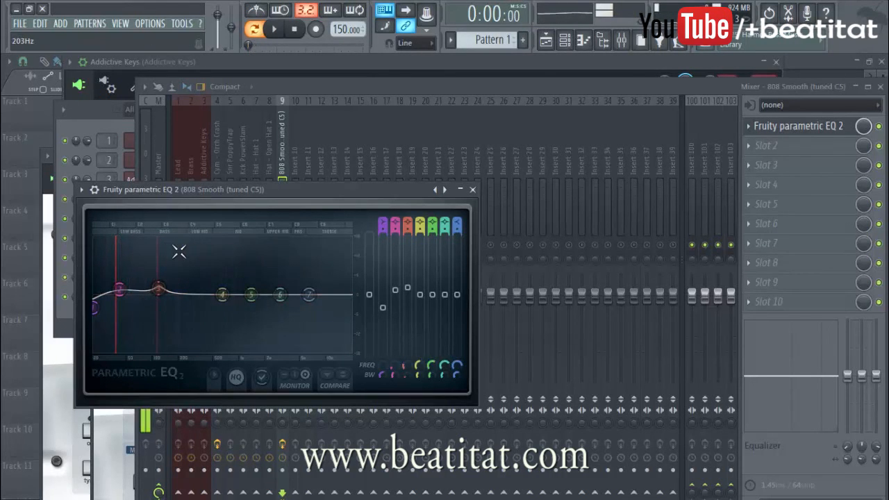
key("space")
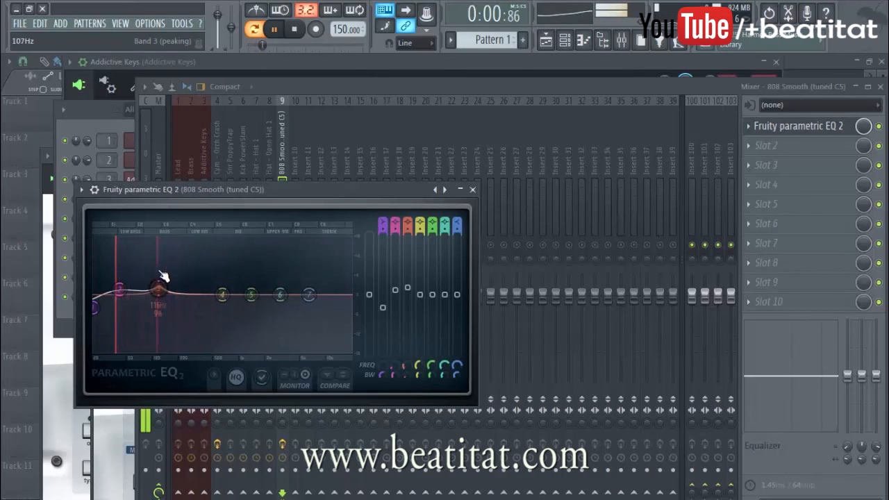
left_click_drag(158, 287, 171, 286)
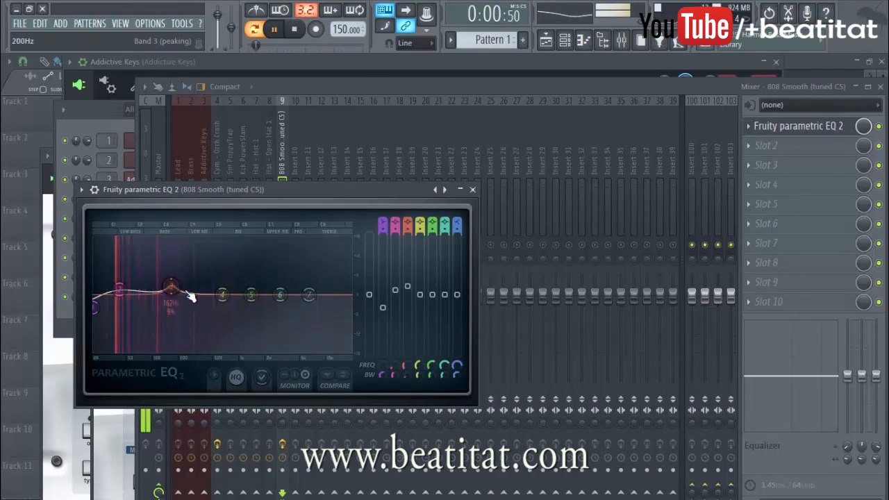
key("space")
Step: Change band 7 of the 808 EQ to a steeper low pass and lower its cutoff to around band 5's frequency
mouse_move(457, 224)
left_mouse_down()
mouse_move(457, 268)
mouse_move(460, 232)
left_mouse_up()
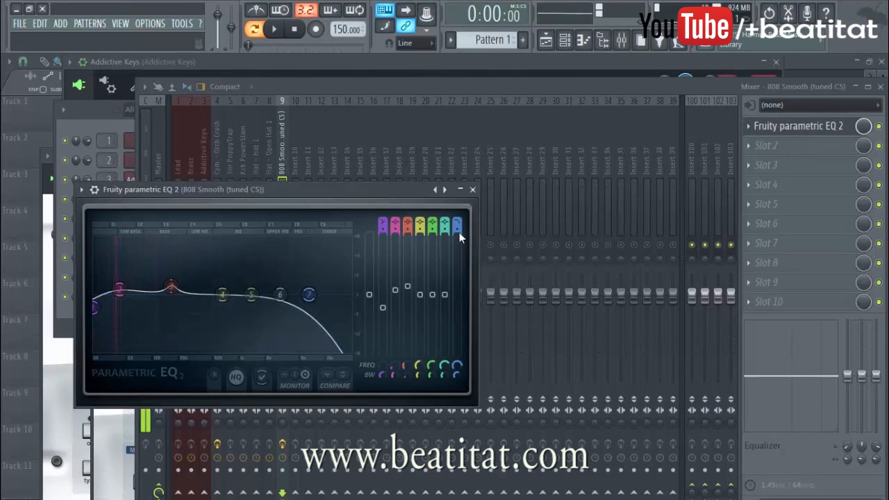
left_click_drag(318, 308, 287, 308)
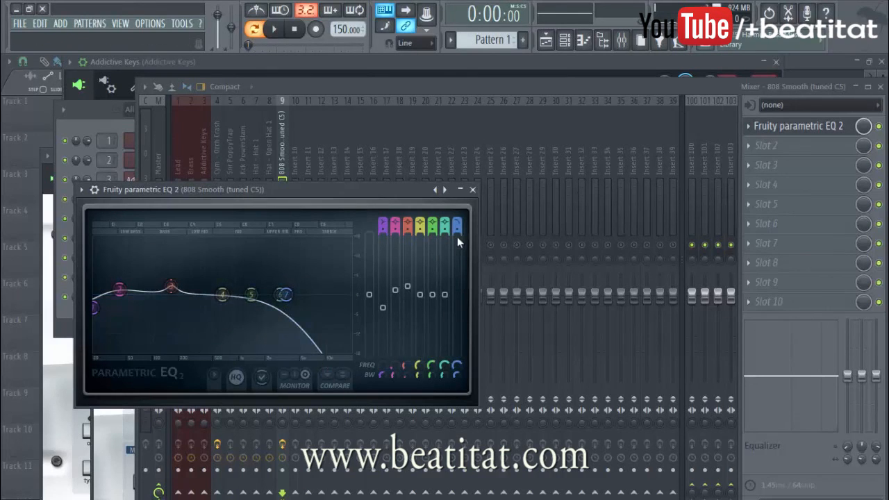
left_click_drag(457, 228, 457, 222)
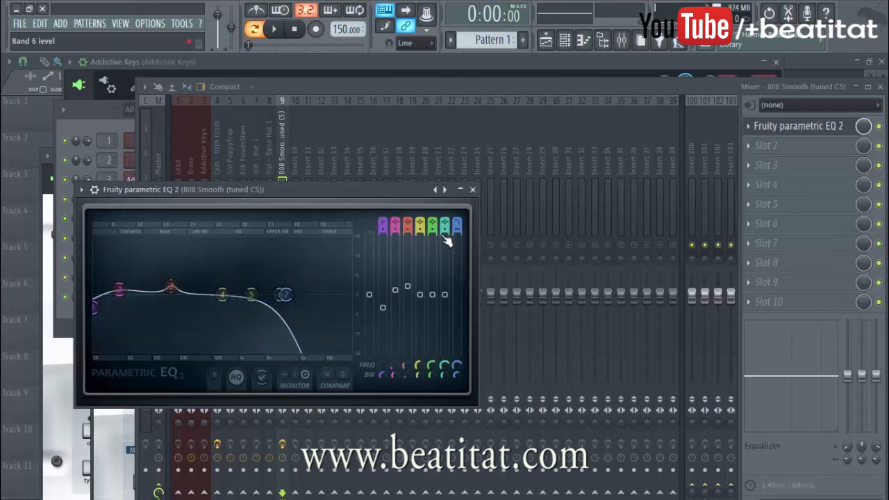
left_click_drag(286, 295, 251, 294)
key("space")
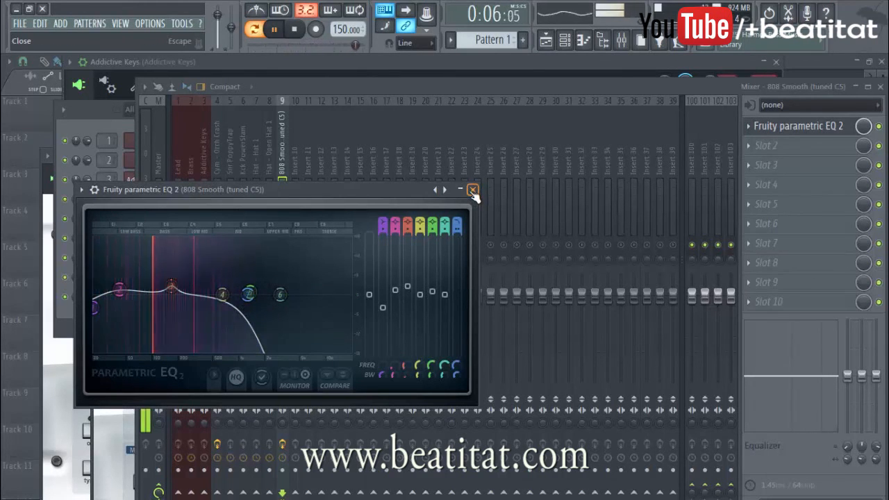
Step: Close the 808 EQ, stop playback and lower the 808 Smooth track's volume fader
left_click(473, 191)
key("space")
left_click_drag(285, 290, 285, 307)
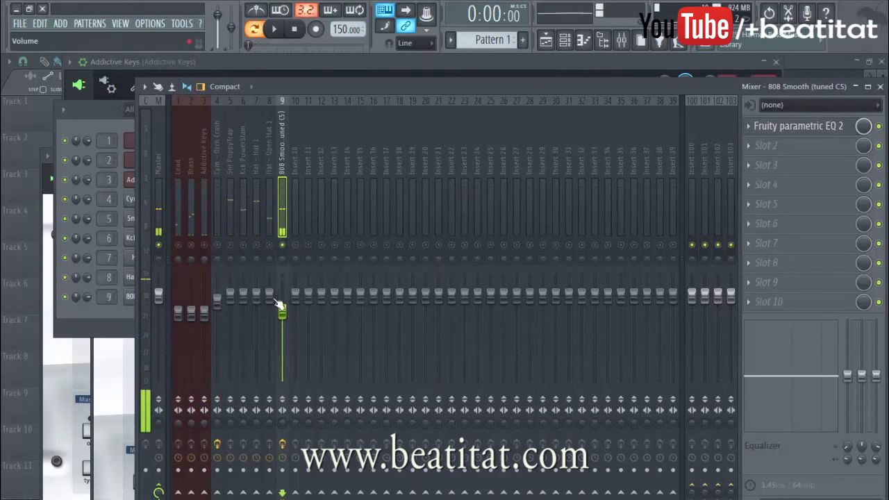
Step: Select the Kck PowerSlam track, lower its fader slightly and play it together with the 808
left_click(269, 212)
left_click(243, 208)
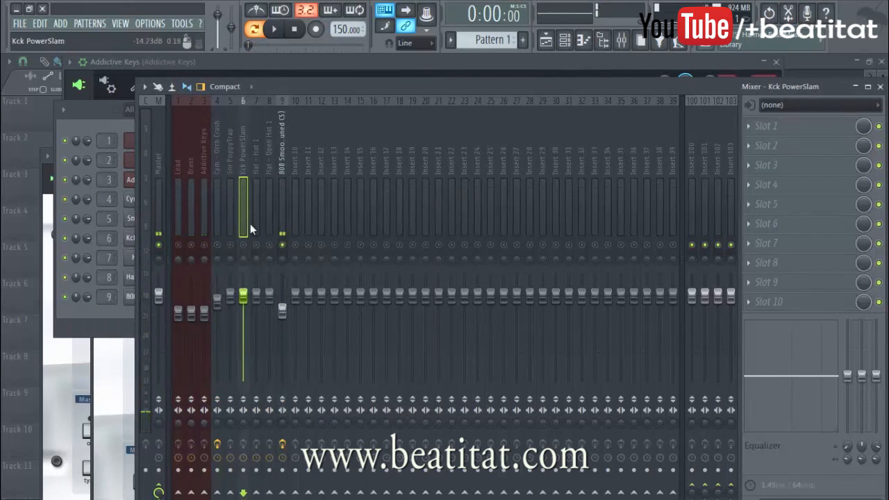
left_click_drag(245, 294, 245, 299)
key("space")
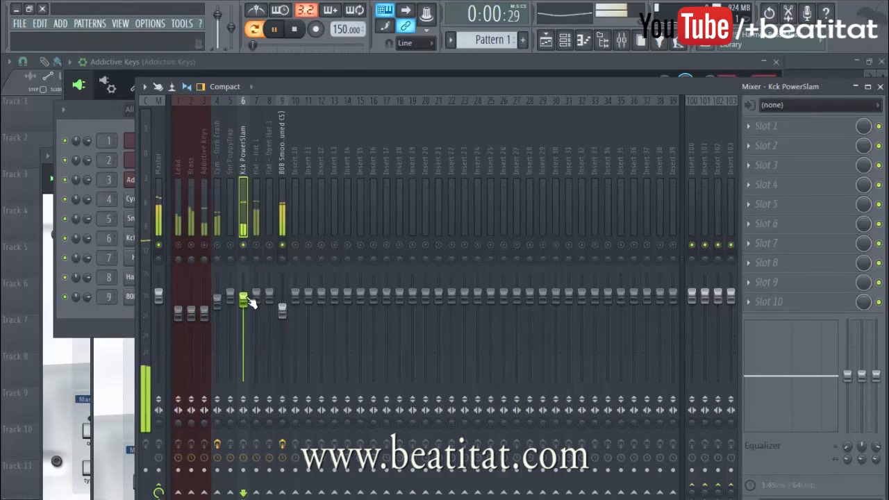
Step: Load Fruity Parametric EQ 2 in the first effect slot of the Kck PowerSlam track and stop playback
left_click(792, 127)
left_click(770, 93)
key("space")
Step: Cut the kick's highs by lowering band 7's high shelf and moving it down near band 6's frequency, auditioning the change
left_click_drag(342, 329, 327, 354)
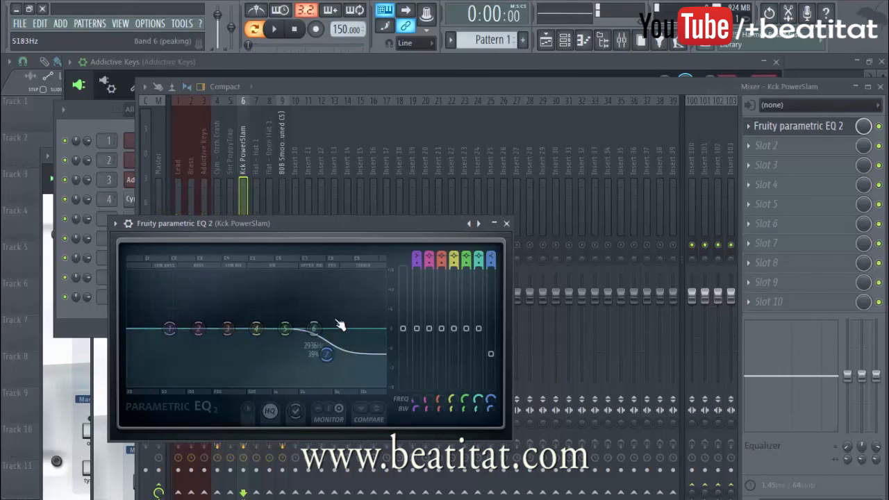
key("space")
key("space")
left_click_drag(327, 355, 309, 362)
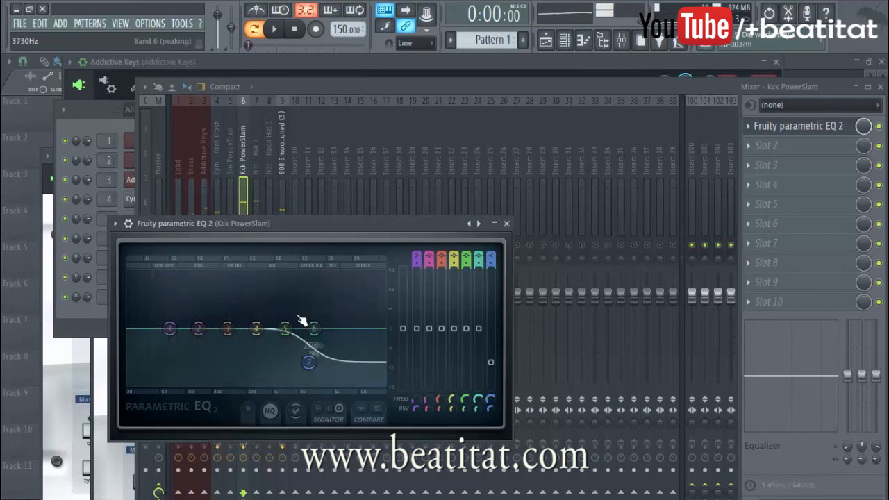
key("space")
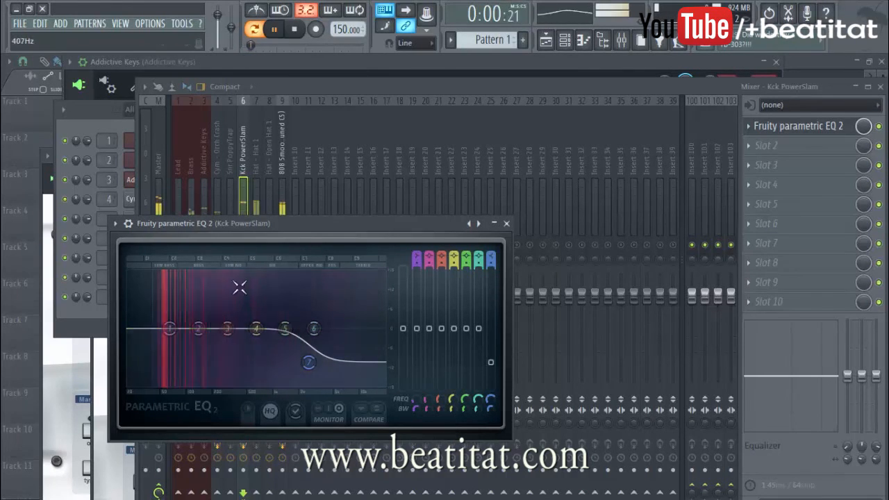
key("space")
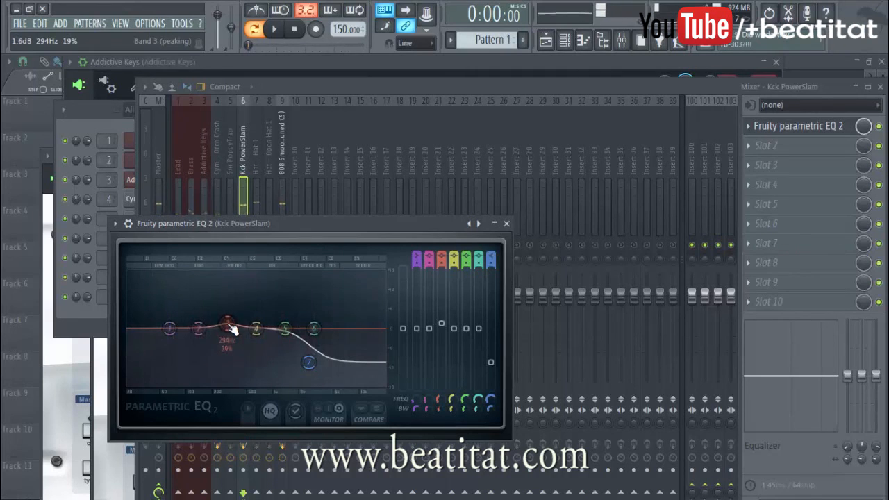
Step: Boost the kick EQ's band 3 at 215 Hz and cut band 4 by 1.6 dB at 503 Hz with 19% bandwidth, auditioning the change
mouse_move(227, 322)
left_mouse_down()
mouse_move(208, 323)
mouse_move(216, 323)
left_mouse_up()
key("space")
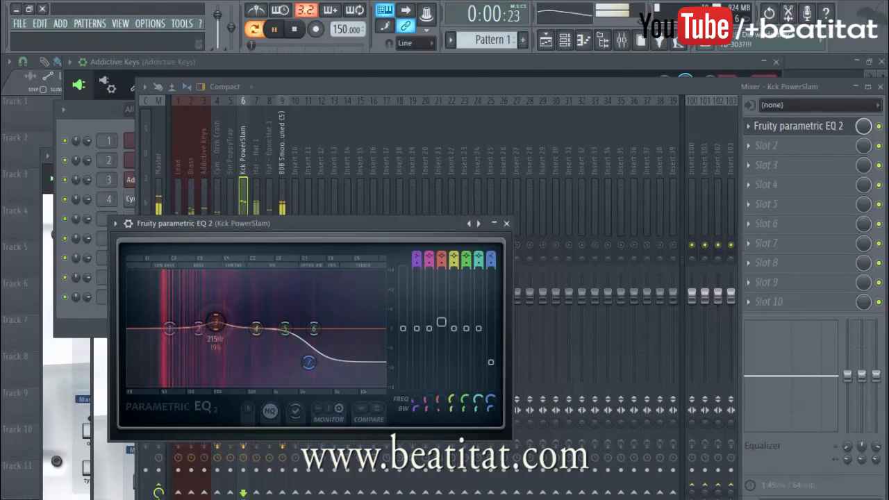
left_click_drag(256, 328, 247, 334)
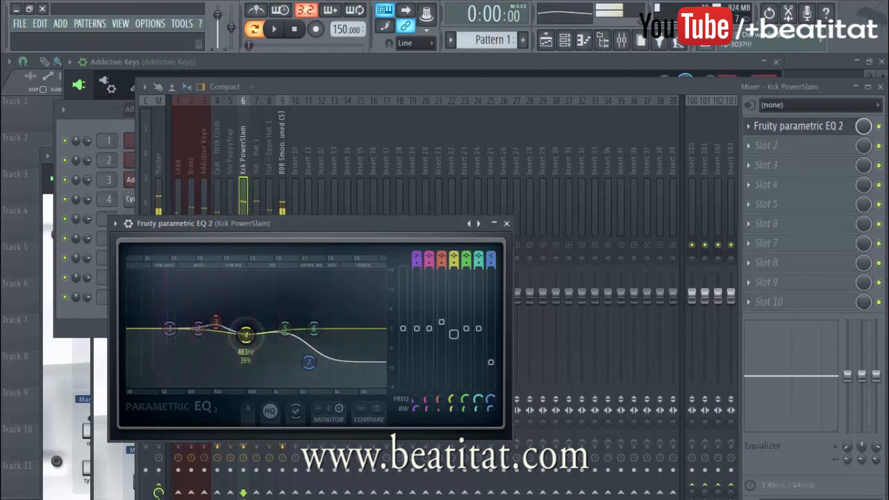
key("space")
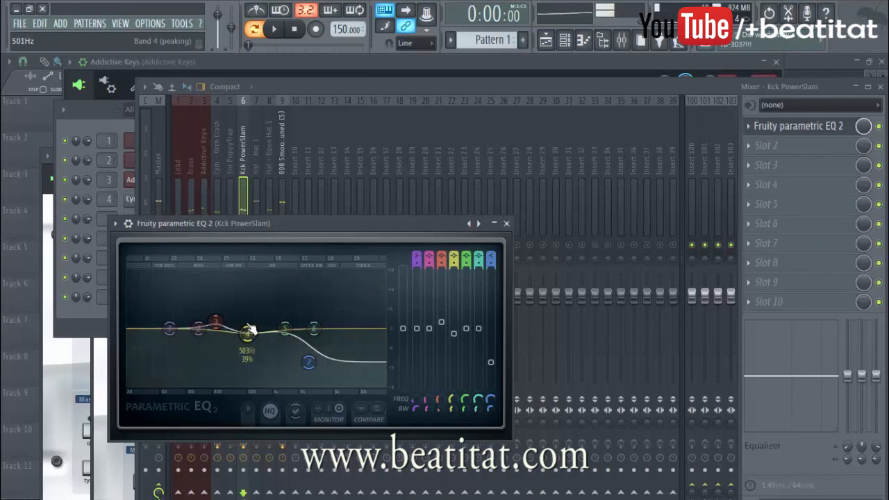
scroll(256, 342, "down", 5)
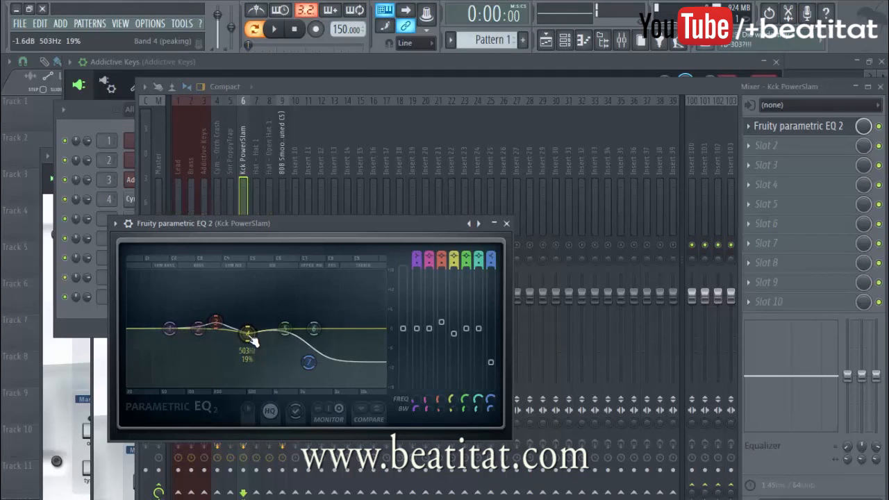
key("space")
Step: Lower the kick EQ's band 1 low shelf at 20 Hz, raise band 2 by 0.6 dB at 70 Hz and close the EQ
left_click_drag(170, 329, 130, 335)
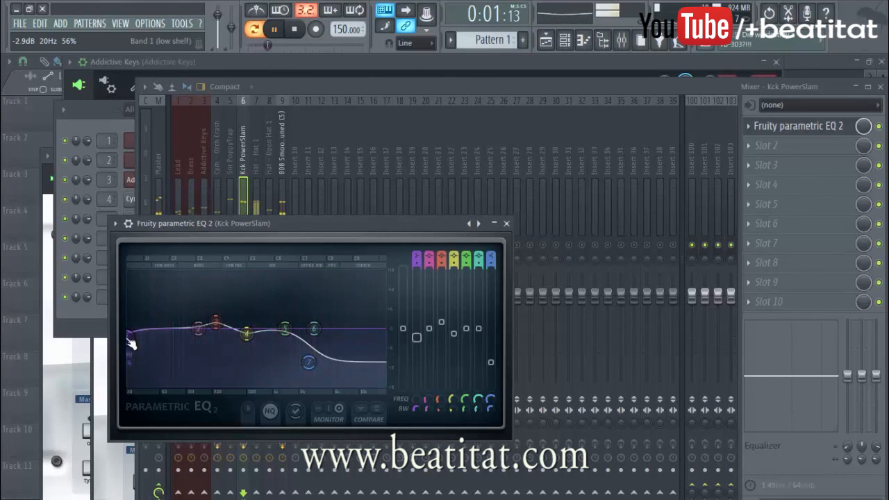
left_click_drag(198, 327, 174, 326)
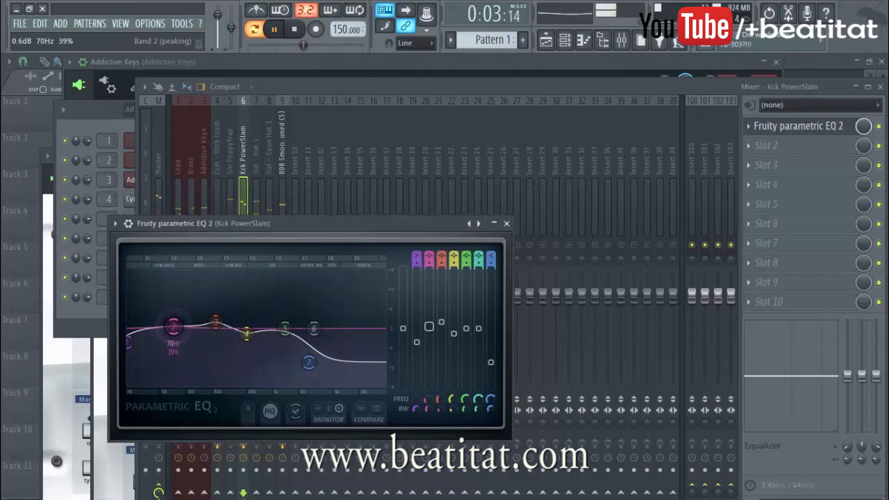
left_click(506, 223)
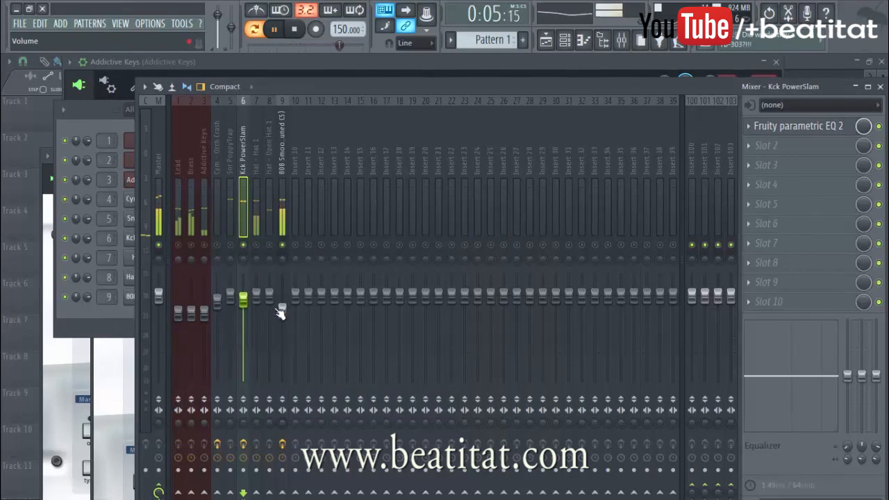
key("space")
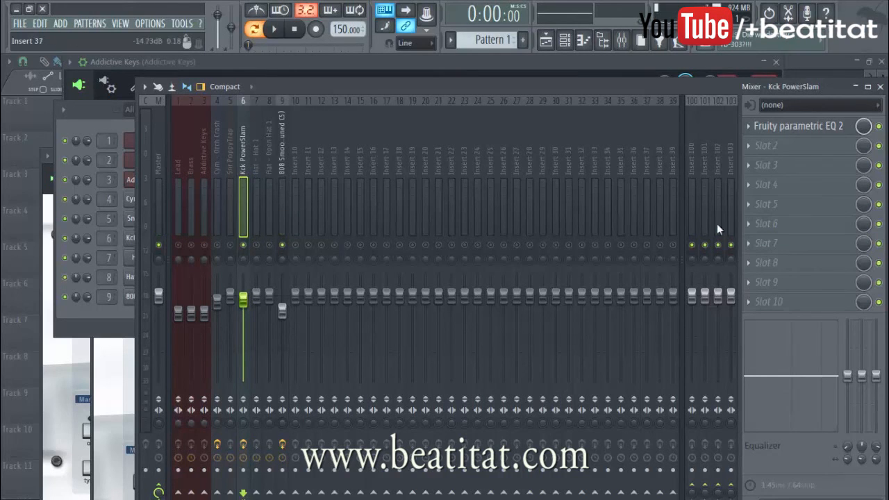
Step: Reopen the kick's EQ, audition the kick with the 808 and close the EQ
left_click(799, 126)
key("space")
key("space")
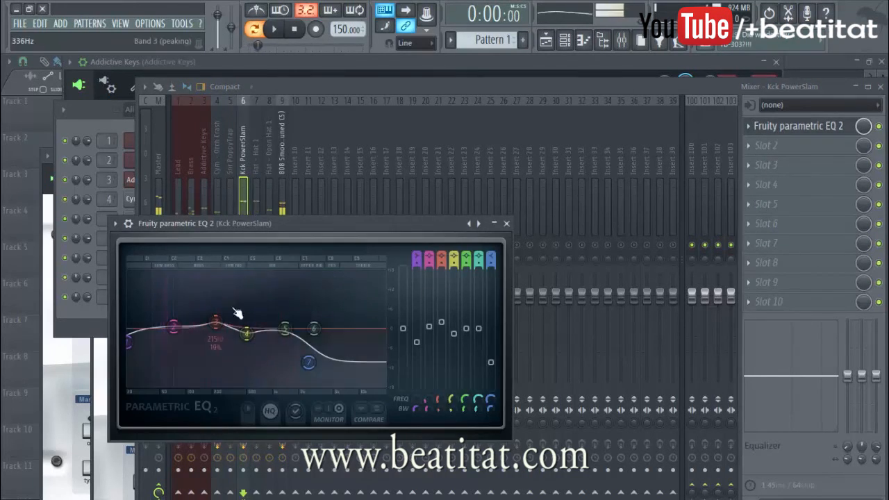
left_click(508, 223)
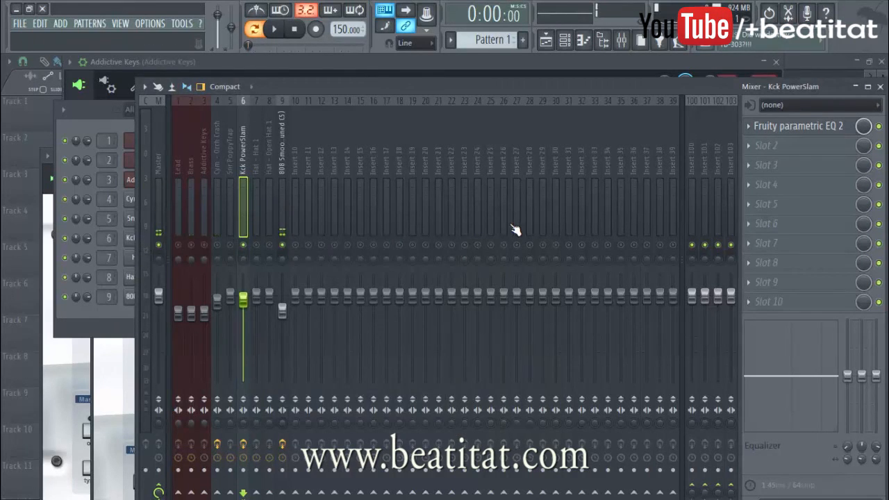
left_click(286, 316)
left_click(249, 236)
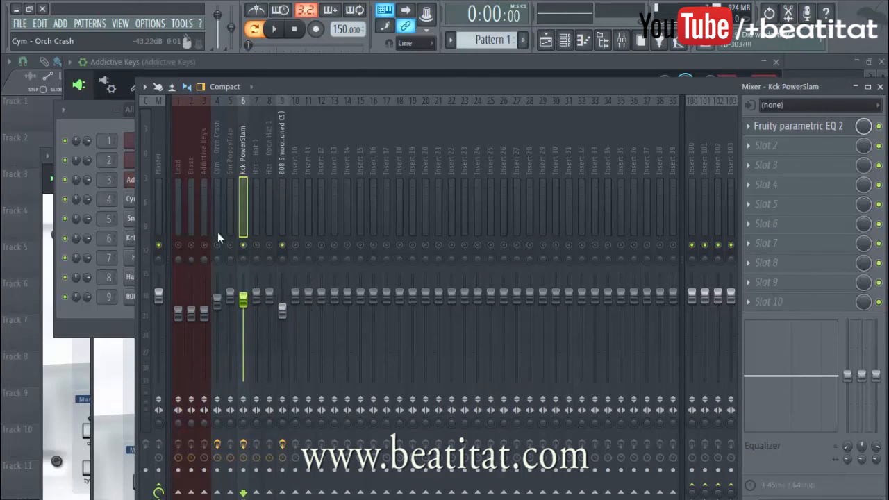
Step: Solo the Snr PoppyTrap track and review the kick's EQ curve and the 808 Smooth track
left_click(229, 186)
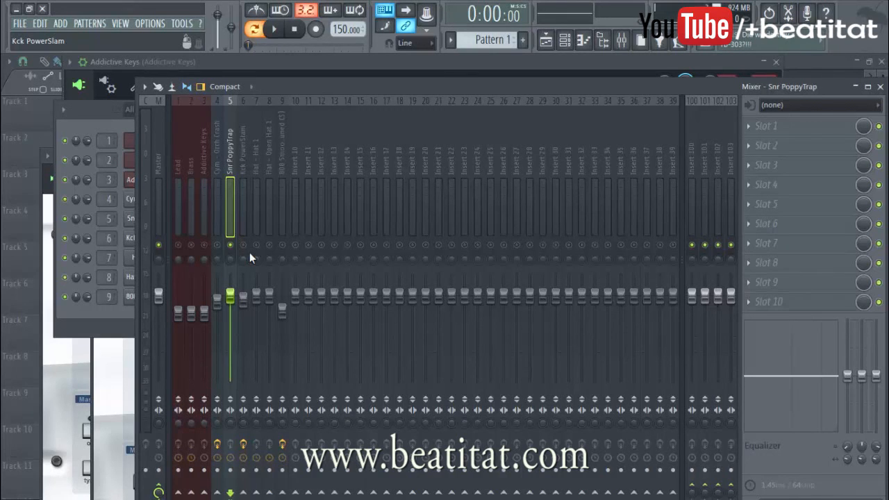
left_click(243, 183)
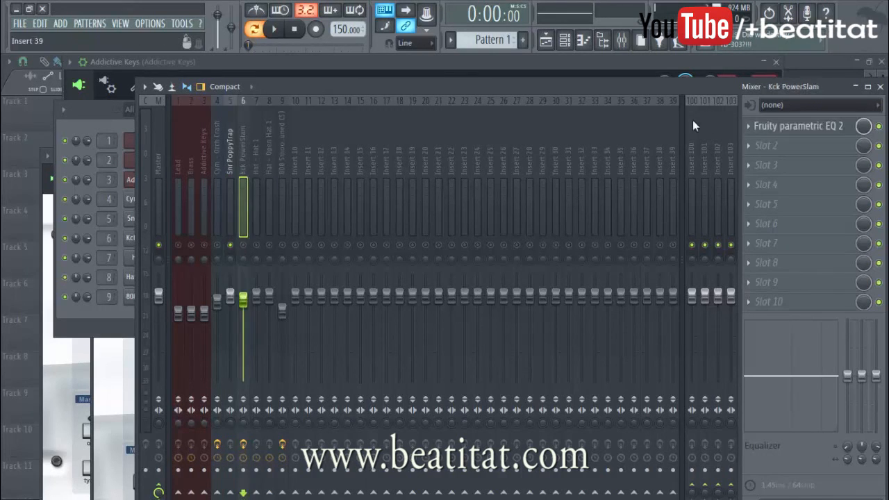
left_click(800, 126)
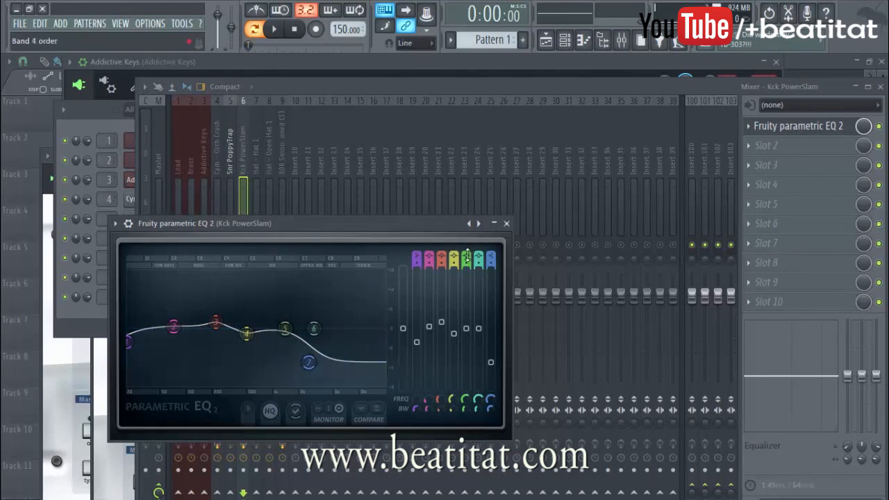
left_click(506, 224)
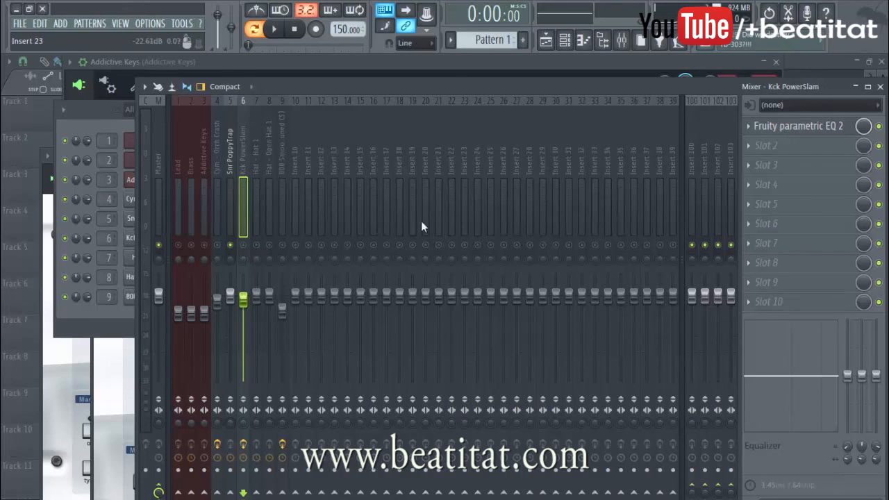
left_click(292, 214)
left_click(282, 212)
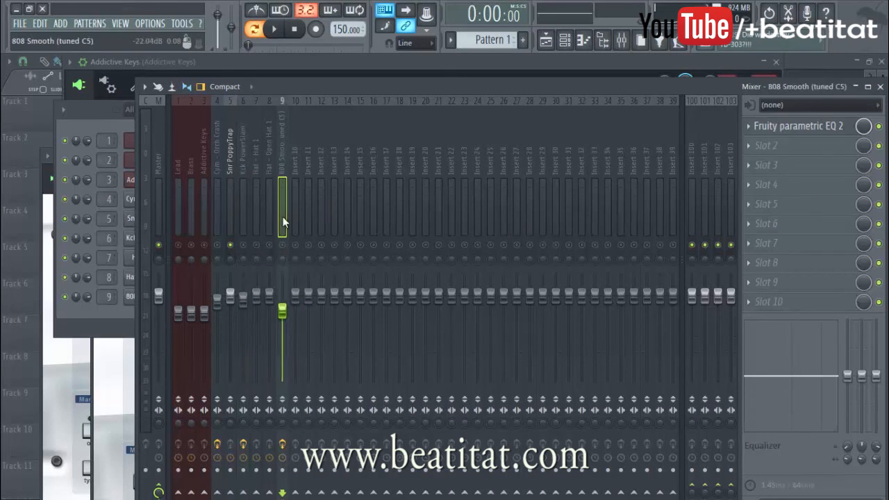
Step: Load Fruity Parametric EQ 2 in the first effect slot of the Snr PoppyTrap track
left_click(226, 204)
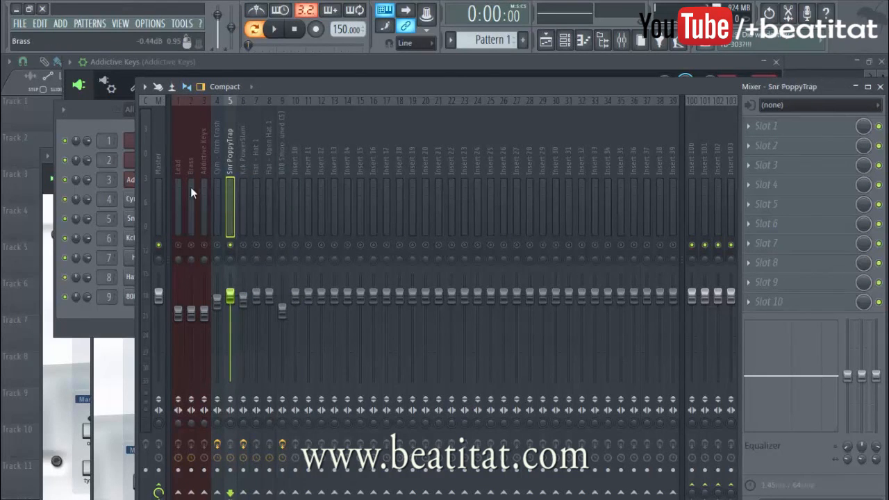
left_click(790, 126)
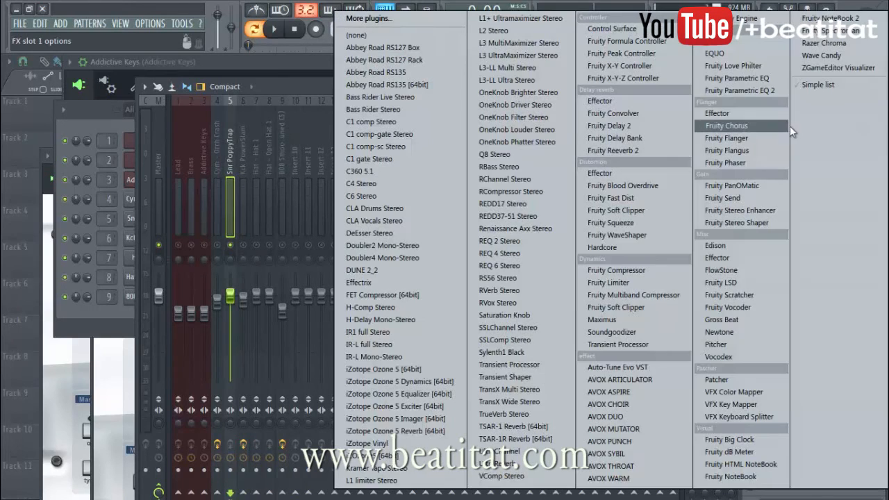
left_click(781, 86)
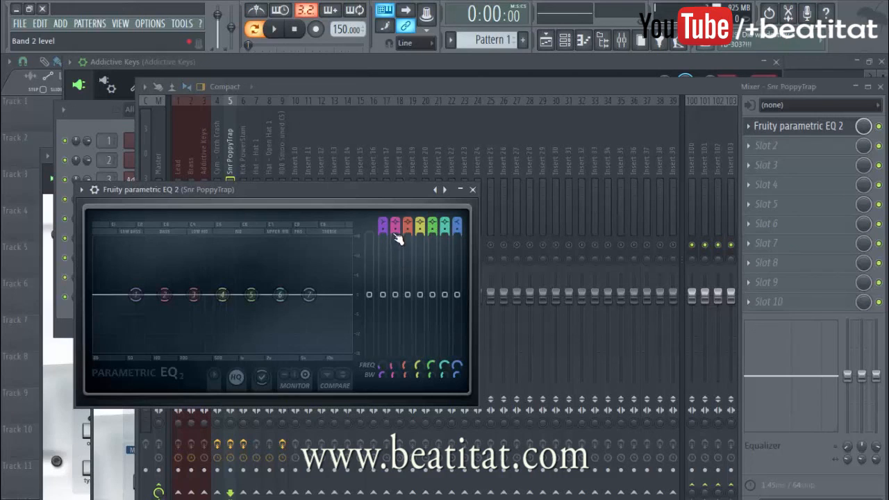
Step: Change band 1 of the snare EQ to a high-pass filter and audition the snare
left_click_drag(384, 220, 383, 226)
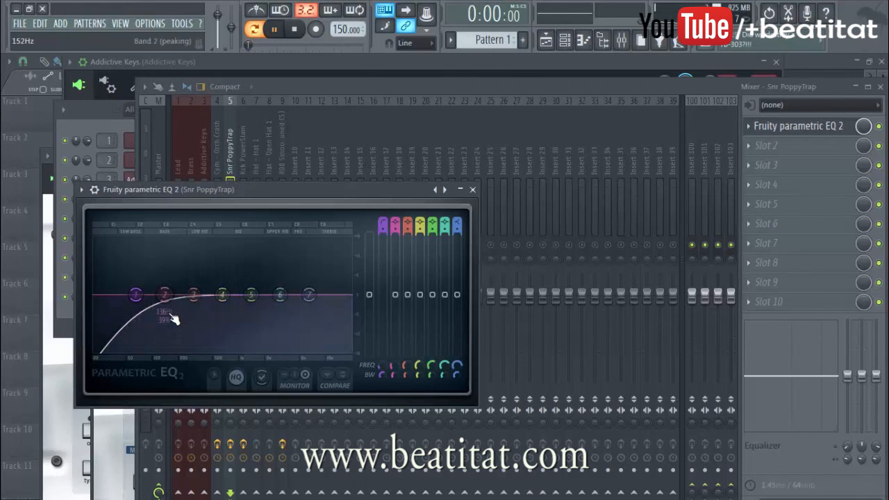
key("space")
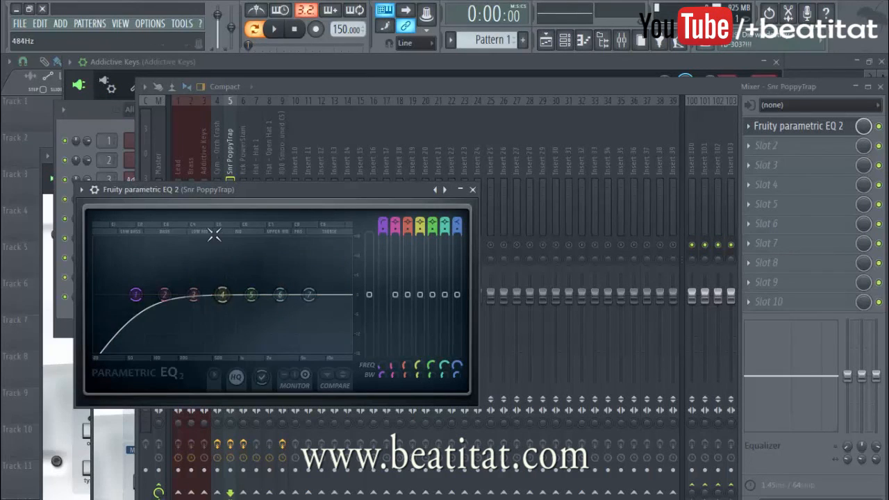
key("space")
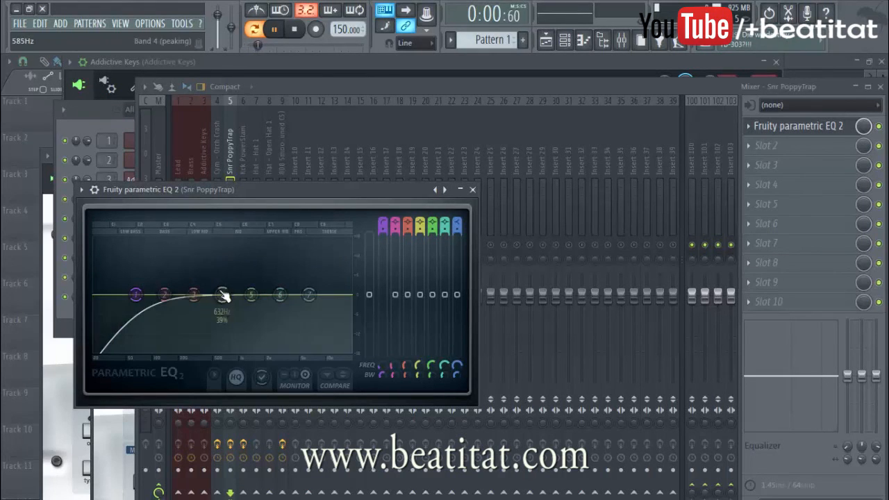
key("space")
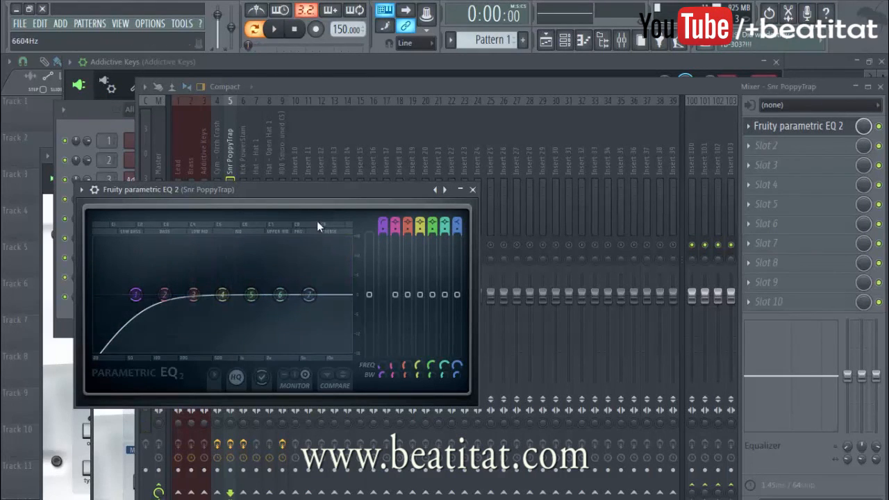
Step: Shape the snare's upper range by cutting band 5, slightly boosting band 6 and moving band 7's high shelf to 20000 Hz
left_click_drag(251, 295, 356, 303)
key("space")
key("space")
left_click_drag(288, 290, 295, 287)
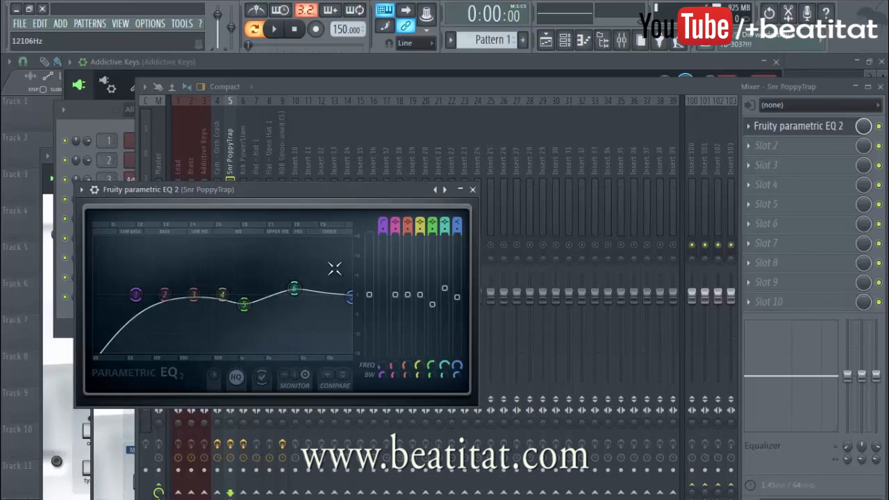
left_click(352, 300)
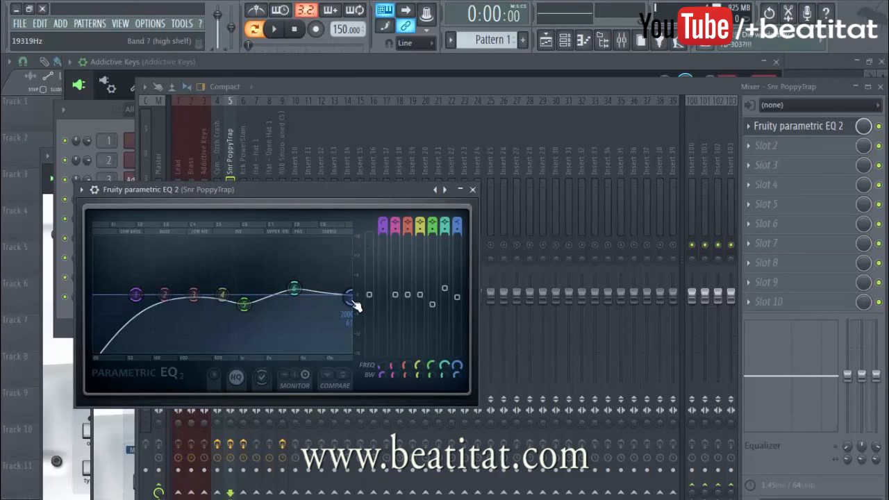
left_click_drag(351, 295, 359, 296)
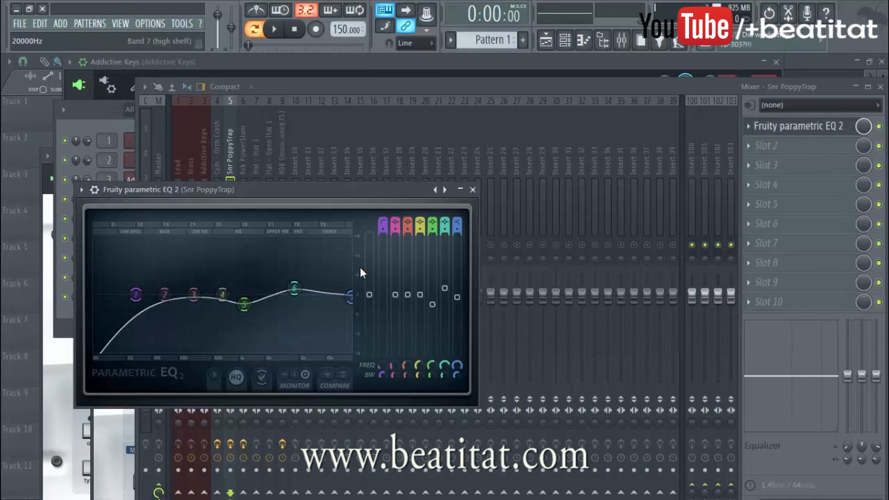
Step: Boost the snare EQ's band 3 slightly at a slightly higher frequency and audition it
left_click_drag(194, 294, 205, 289)
key("space")
key("space")
Step: Raise the cutoff of the snare's band 1 high-pass filter and steepen its slope, auditioning the result
left_click_drag(135, 295, 145, 294)
left_click_drag(384, 230, 384, 223)
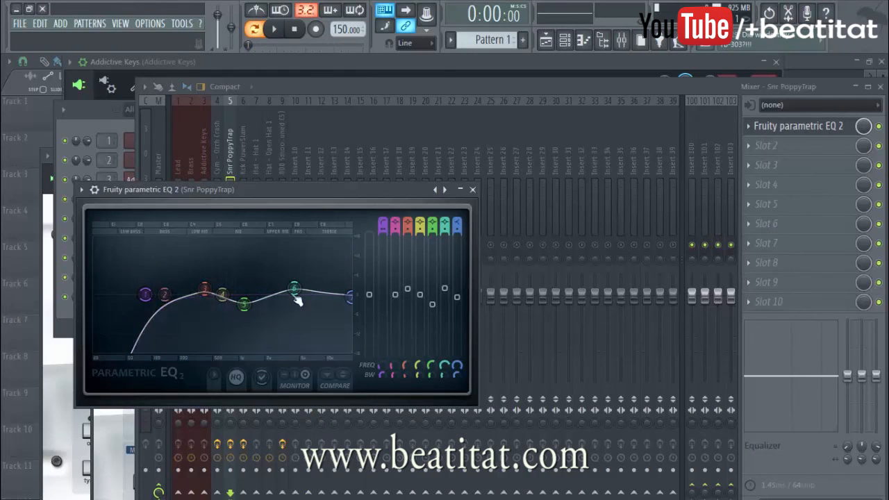
left_click_drag(145, 295, 148, 295)
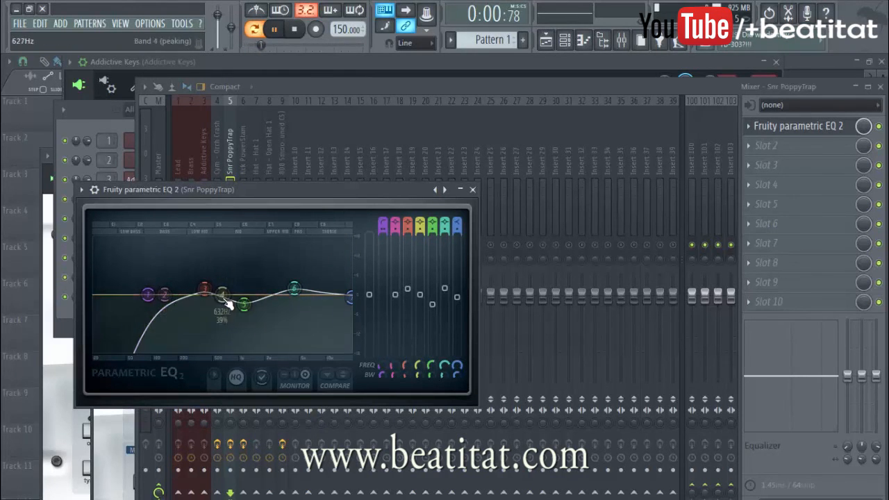
key("space")
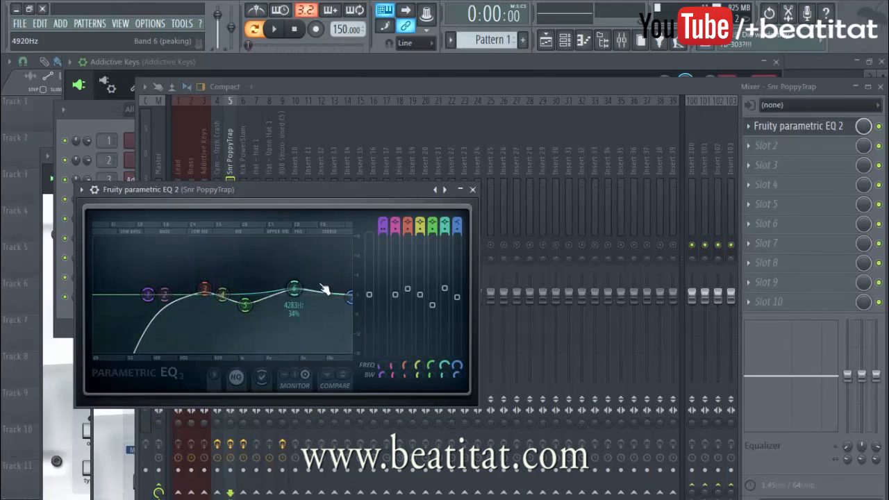
Step: Close the snare's EQ and audition the soloed Snr PoppyTrap track
left_click(473, 190)
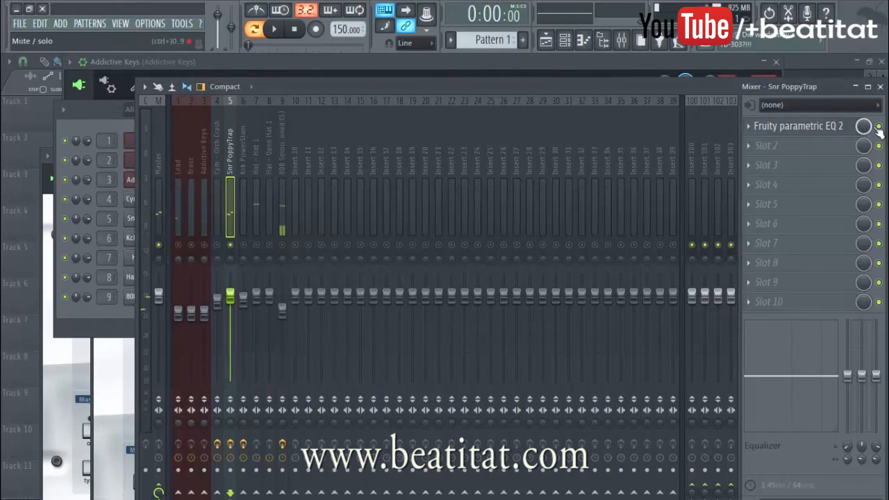
key("space")
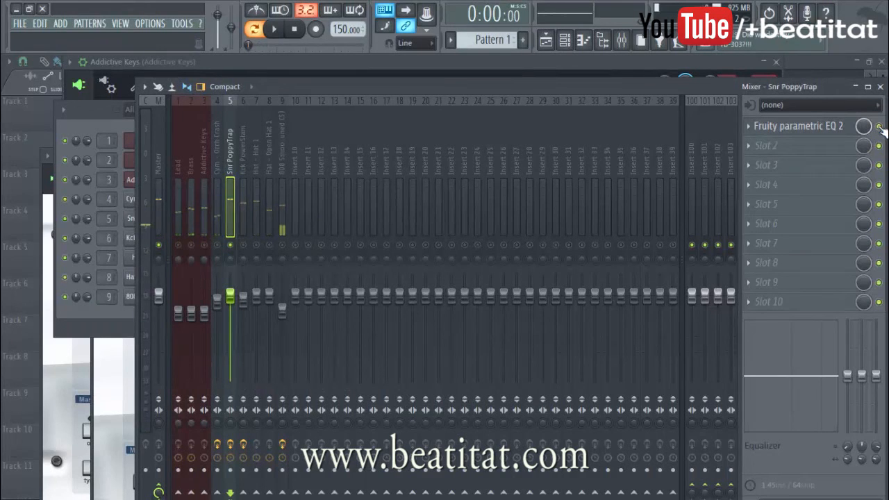
key("space")
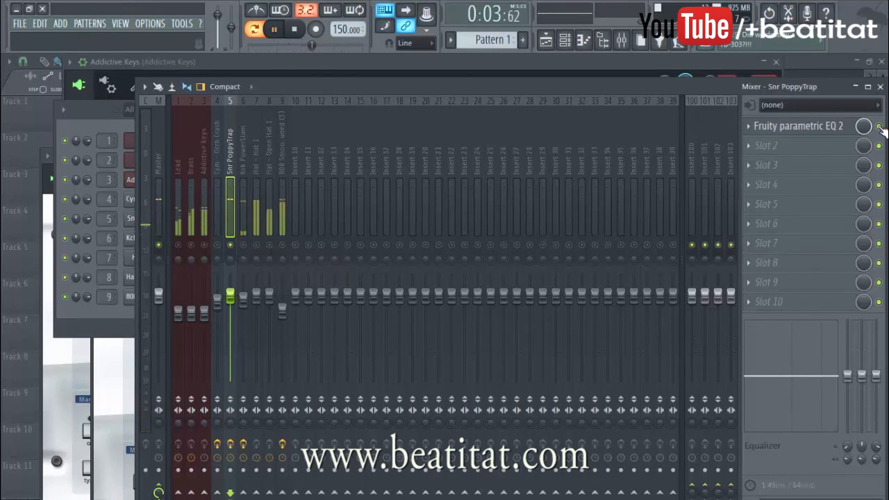
key("space")
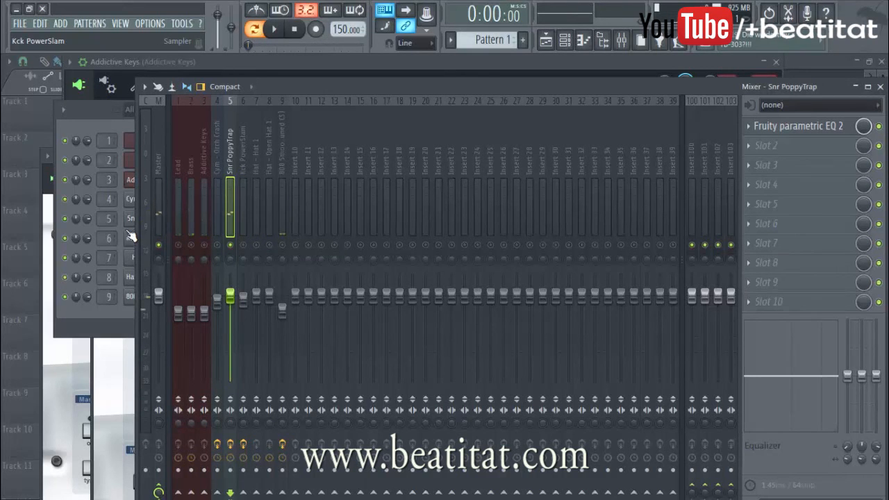
Step: Unmute the Cym - Orch Crash, Kck PowerSlam and 808 Smooth tracks alongside the snare and play the pattern
left_click(215, 222)
left_click(246, 209)
left_click(216, 201)
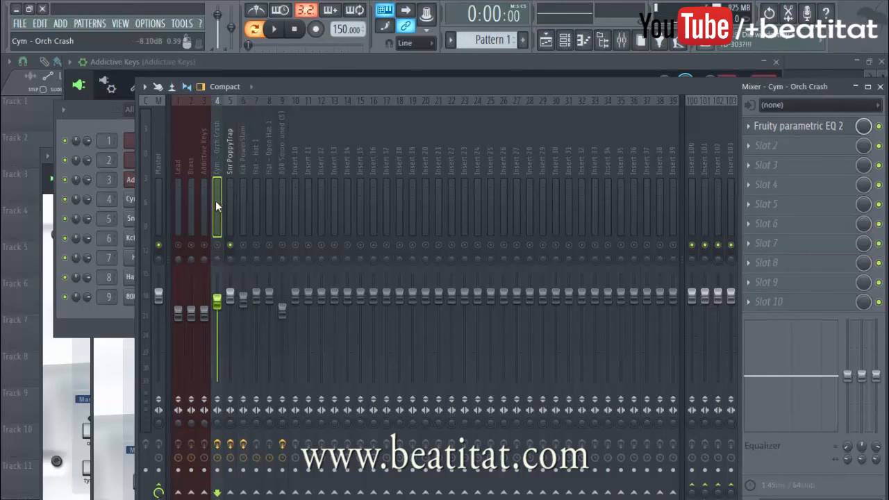
left_click(231, 163)
left_click(244, 158)
left_click(283, 170)
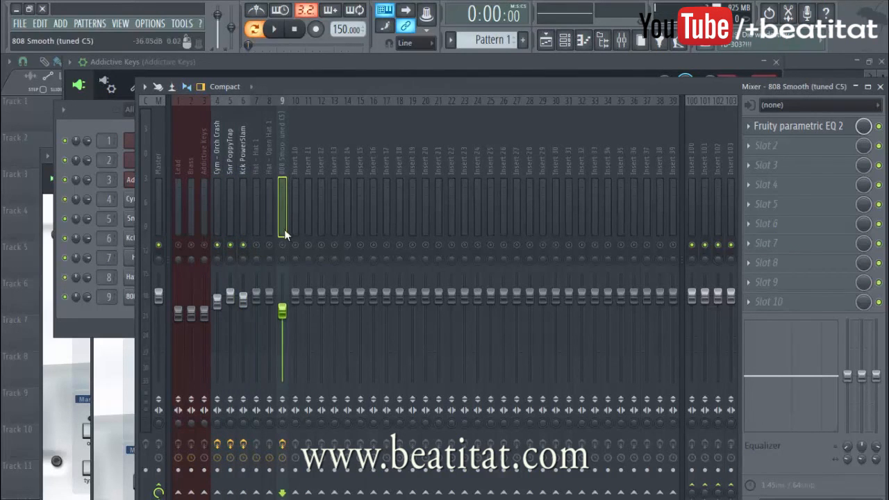
key("space")
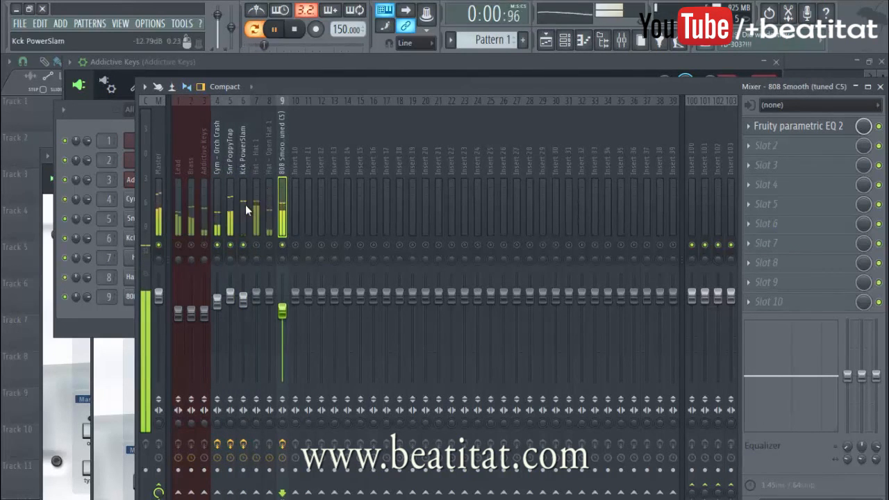
Step: Lower the 808 Smooth track's level slightly to about 82% while comparing it with the kick and snare
left_click(242, 205)
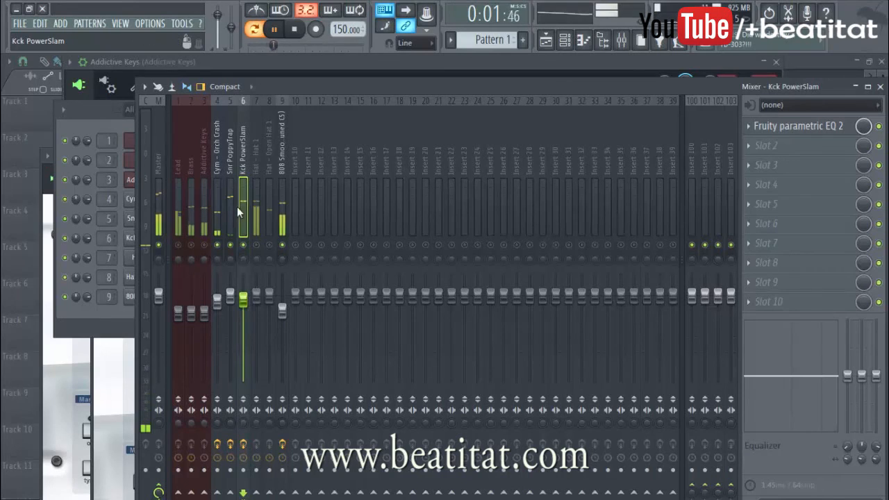
left_click(280, 309)
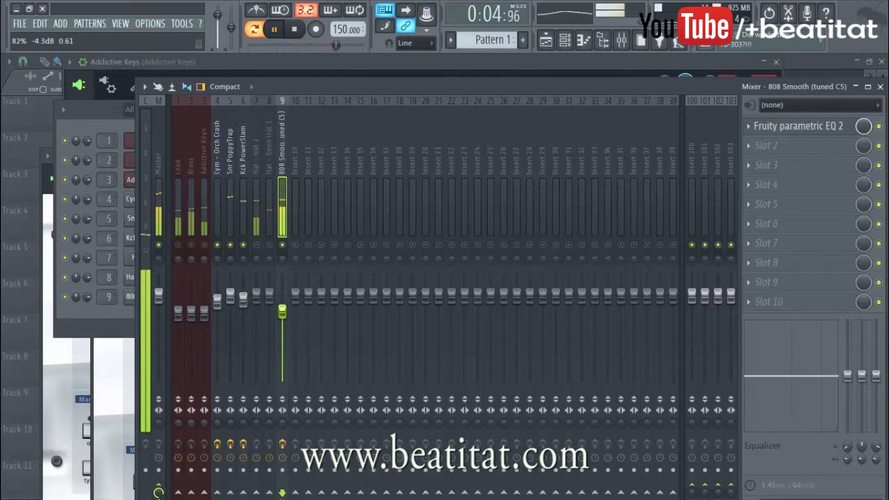
left_click(231, 217)
Step: Solo the Hat - Hat 1 track and load Fruity Parametric EQ 2 in its first effect slot
left_click(257, 206)
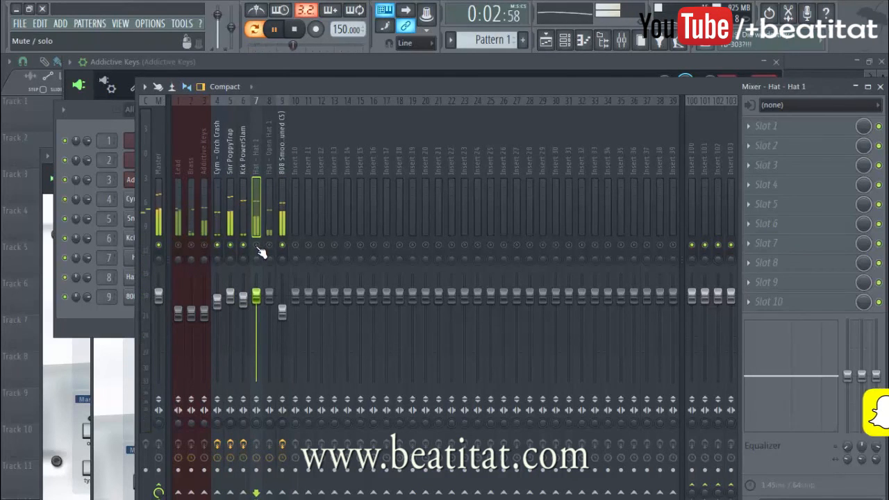
key("space")
left_click(764, 127)
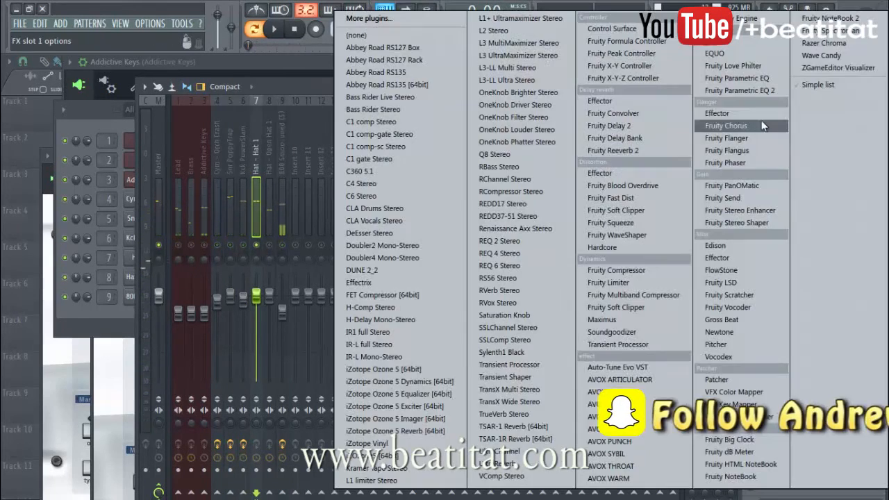
left_click(779, 94)
Step: Make the Hat 1 EQ's band 1 a high-pass filter, boost band 6 slightly and move band 7's high shelf to 20000 Hz
left_click_drag(314, 156, 314, 177)
left_click_drag(79, 239, 283, 229)
key("space")
key("space")
left_click_drag(196, 226, 169, 227)
key("space")
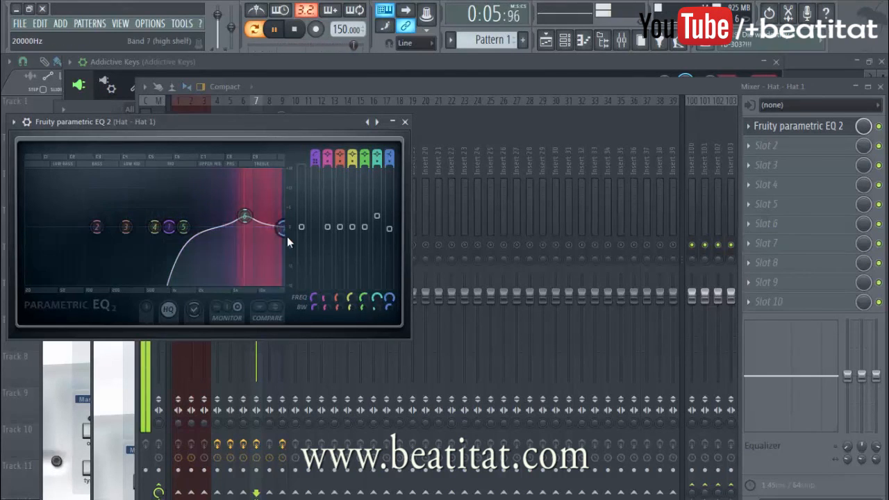
Step: Move the Hat 1 EQ's band 6 to about 9367 Hz with a smaller boost, and close the EQ
left_click_drag(245, 217, 256, 219)
left_click(257, 219)
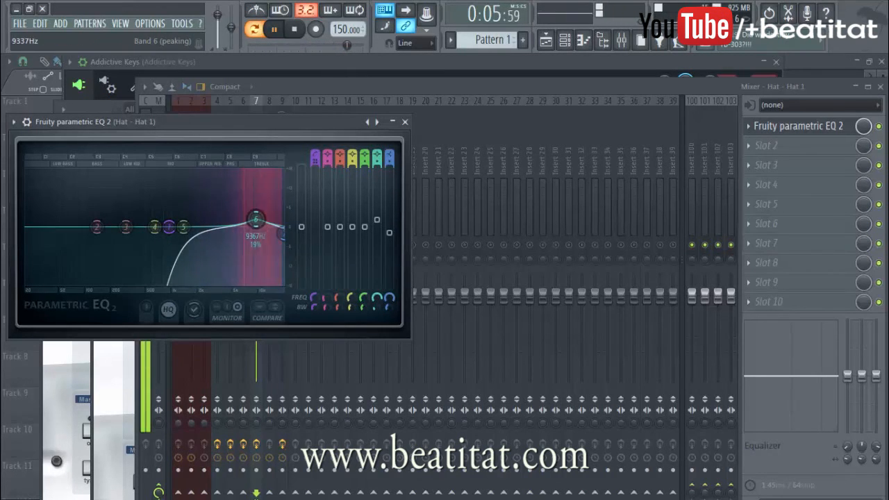
left_click(405, 122)
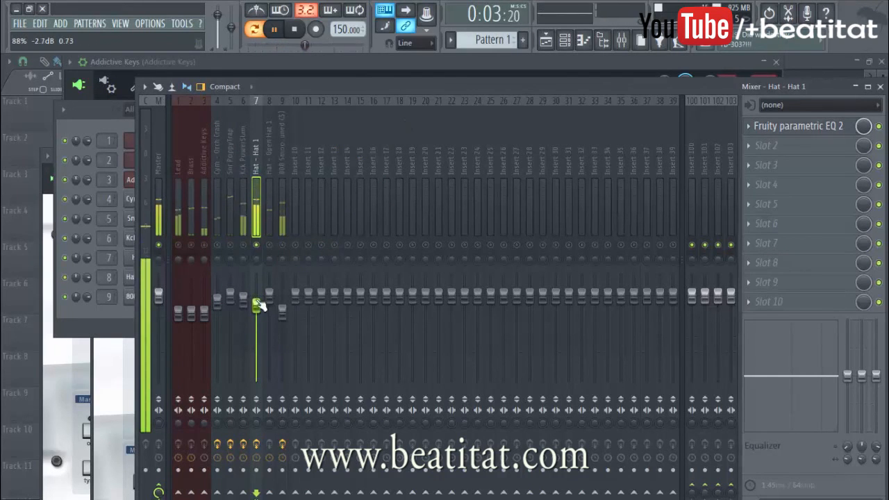
Step: Unmute the snare, crash, kick and 808 tracks and lower Hat 1's level against them during playback
left_click(228, 248)
left_click(217, 245)
left_click(243, 245)
left_click(282, 245)
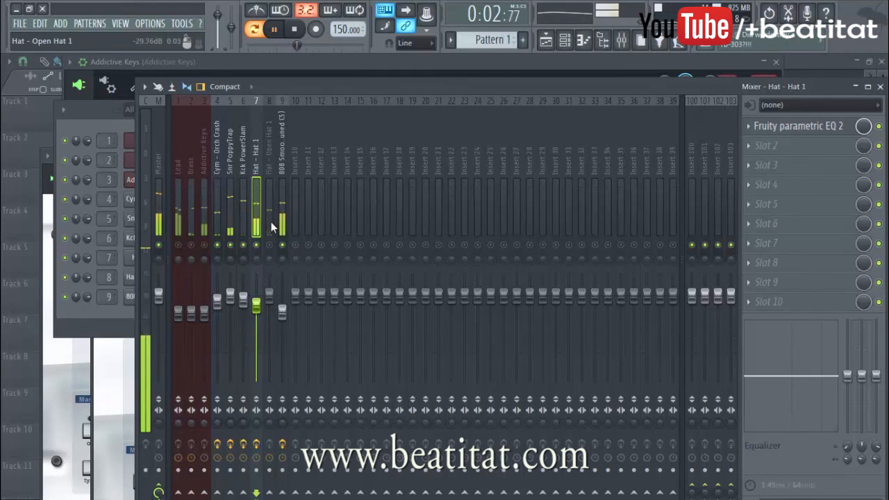
left_click_drag(256, 304, 256, 306)
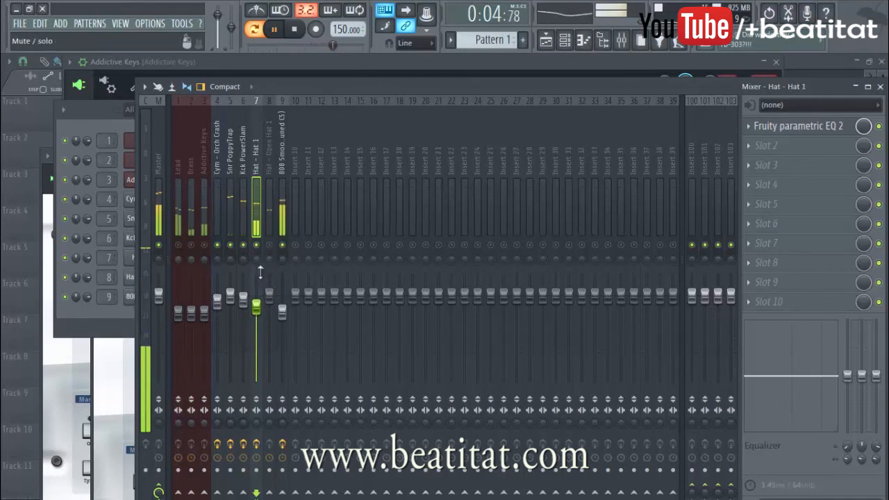
key("space")
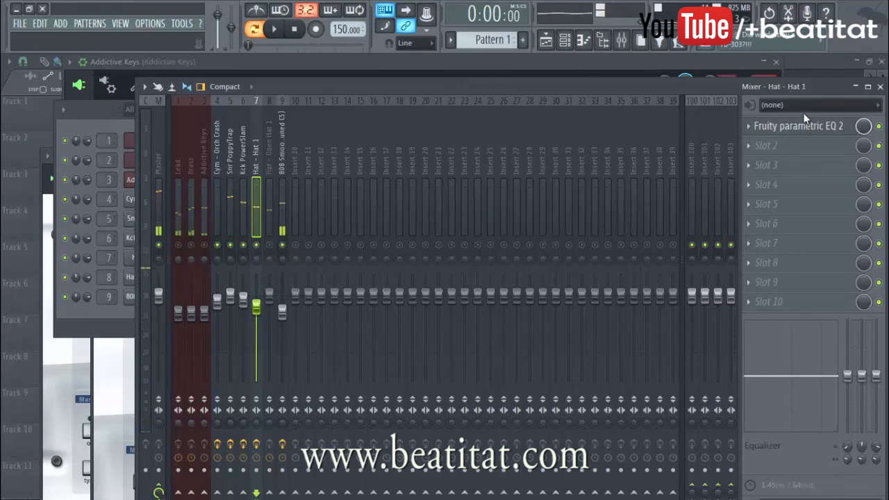
Step: Review the high-pass and upper-band settings in the Hat 1 track's Fruity Parametric EQ 2
left_click(782, 125)
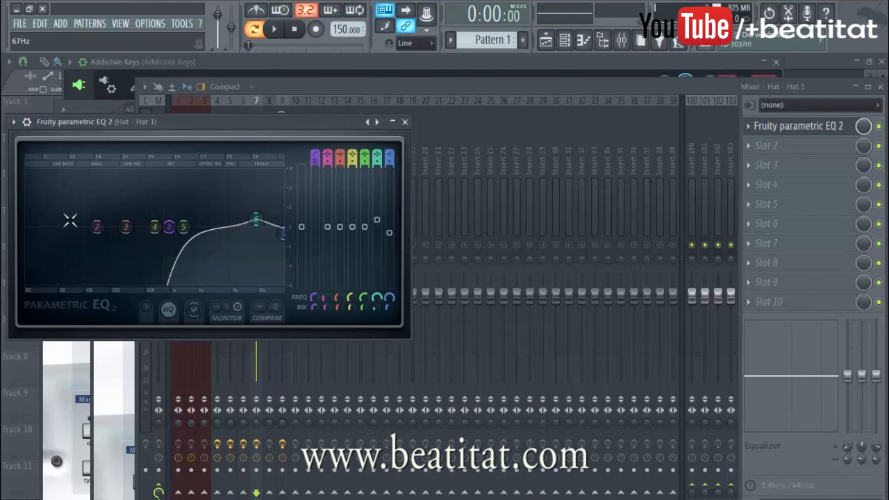
left_click_drag(231, 141, 319, 139)
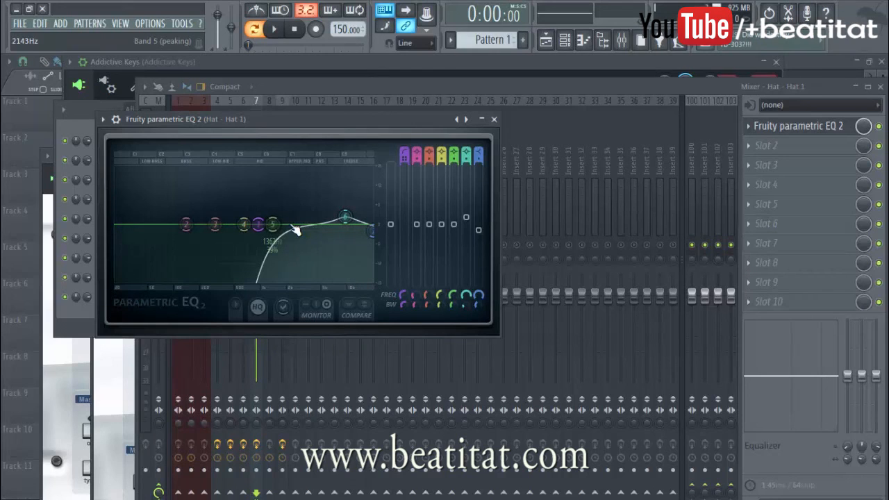
left_click(495, 120)
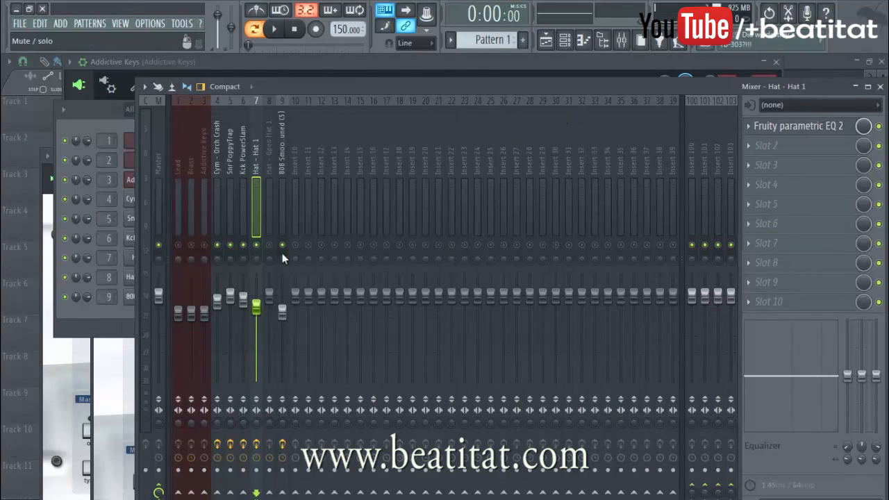
left_click(775, 126)
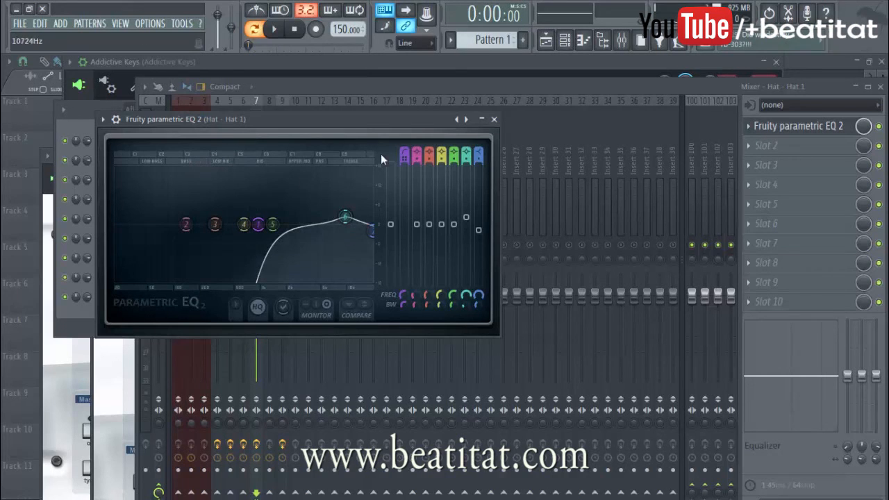
left_click(494, 119)
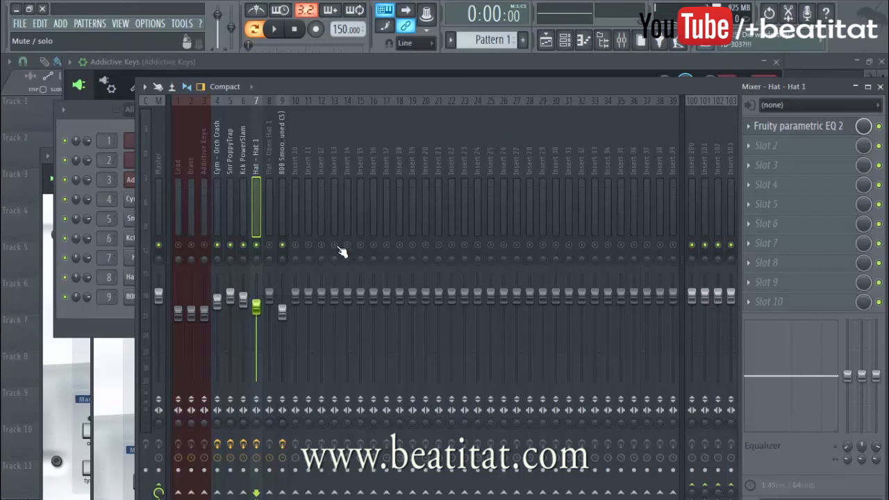
Step: Solo the Hat - Open Hat 1 track, load Fruity Parametric EQ 2 in its first slot and audition the track
left_click(271, 218)
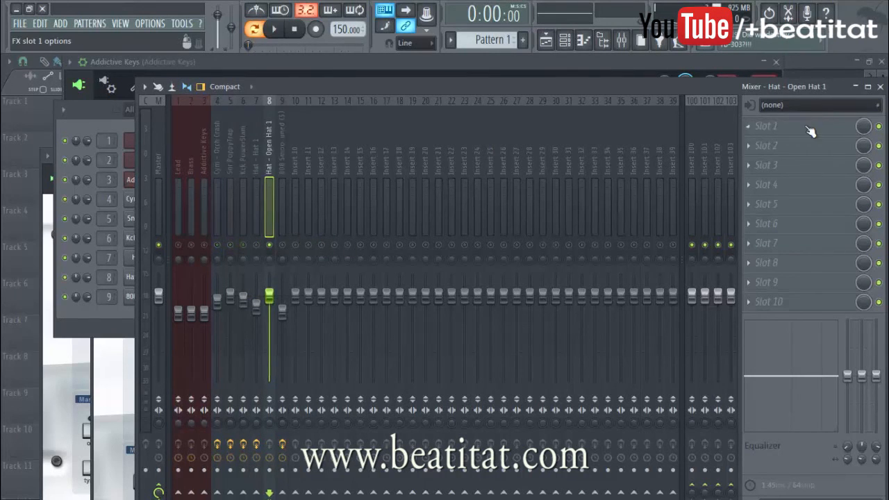
left_click(810, 132)
left_click(777, 92)
key("space")
key("space")
Step: Move the open hat EQ's band 7 shelf to the highest frequencies with a slight cut, and boost band 6 slightly above 5315 Hz
left_click_drag(276, 262, 323, 278)
left_click_drag(264, 259, 269, 256)
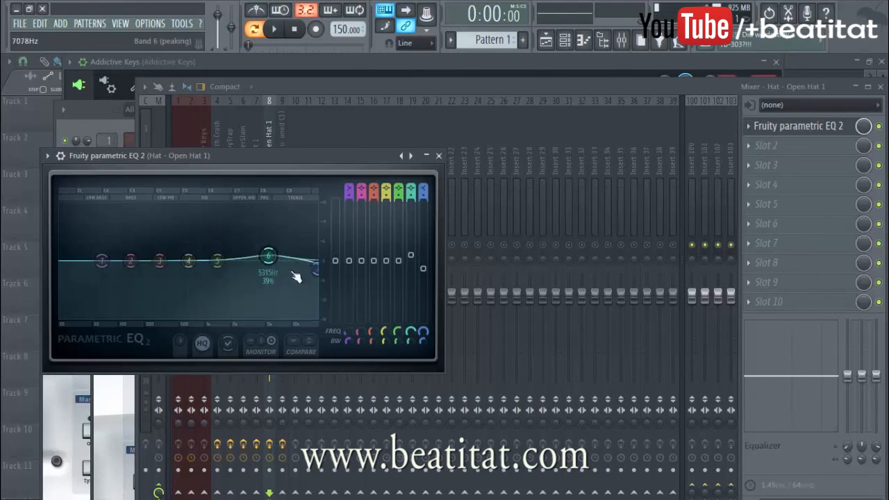
left_click_drag(269, 257, 275, 256)
key("space")
Step: Turn band 1 of the open hat's EQ into a high-pass filter with a raised cutoff, audition it and close the EQ
key("space")
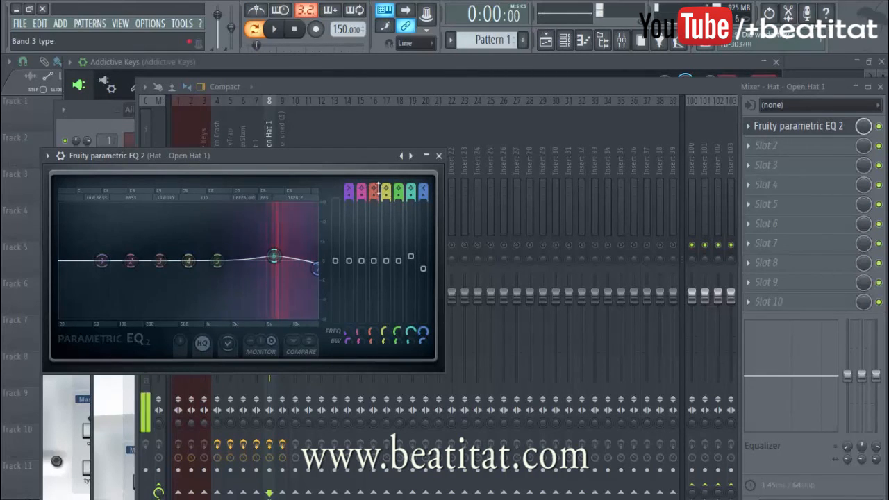
left_click_drag(350, 189, 349, 201)
left_click_drag(122, 273, 180, 261)
key("space")
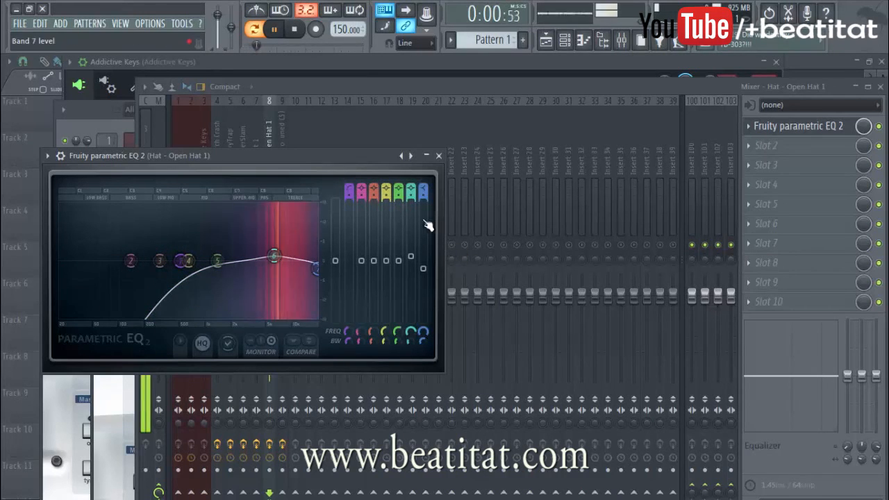
key("space")
left_click(439, 156)
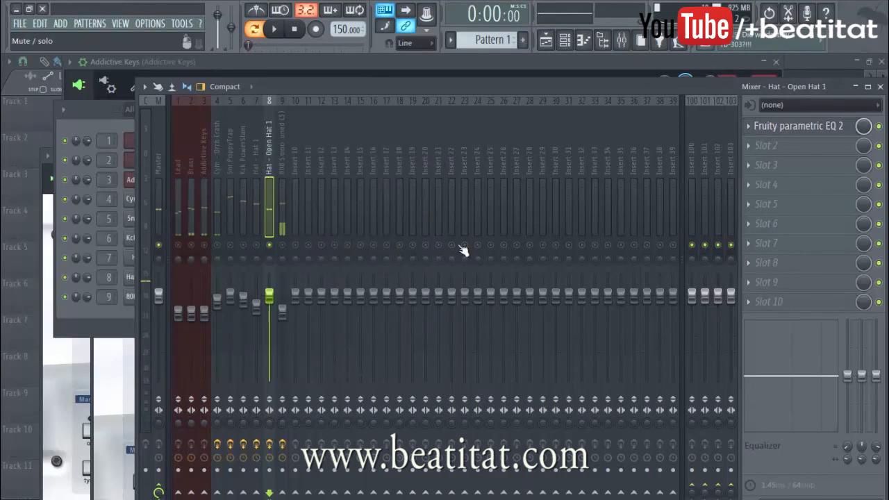
Step: Lower Open Hat 1's level slightly and pan it left, pan Hat 1 about 37% right, and audition both hats
left_click_drag(274, 300, 274, 285)
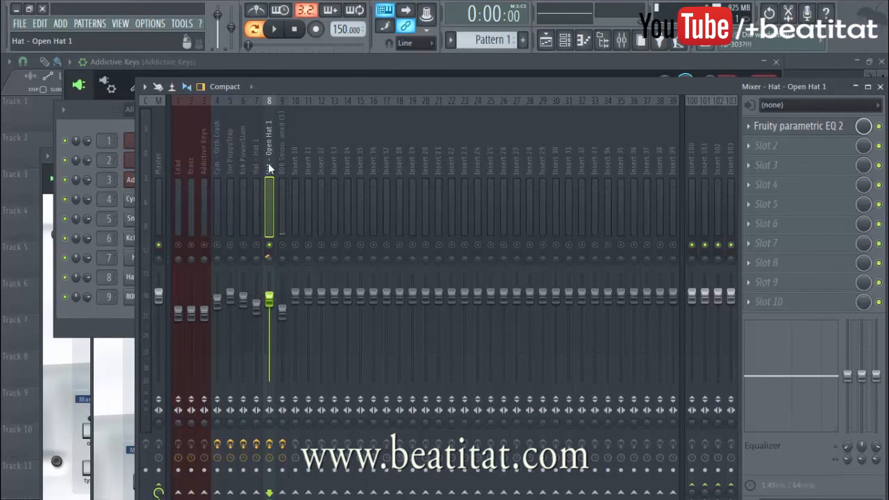
left_click_drag(256, 258, 256, 256)
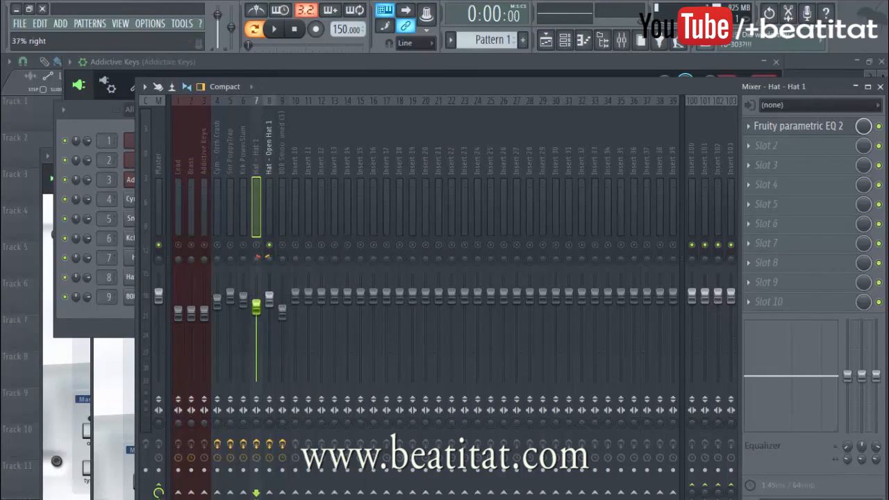
key("space")
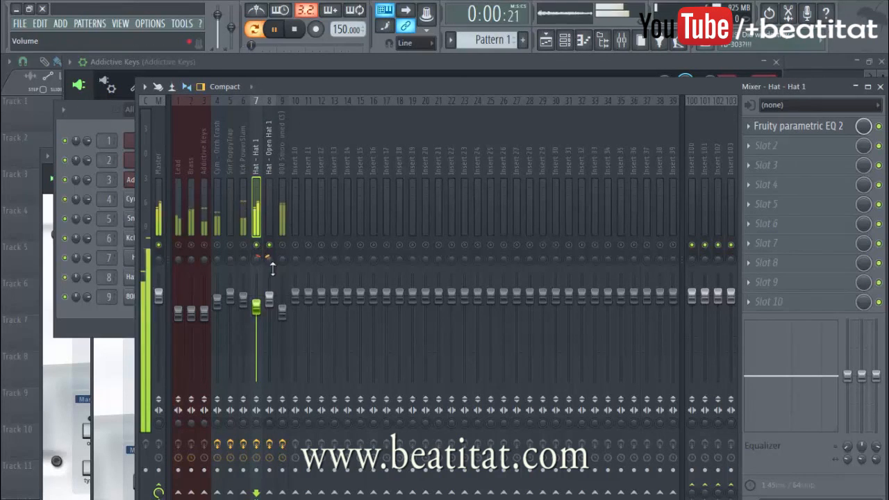
key("space")
Step: Unmute the crash, snare, kick and 808 tracks and pan Cym - Orch Crash slightly left
left_click(218, 246)
left_click(231, 245)
left_click(244, 244)
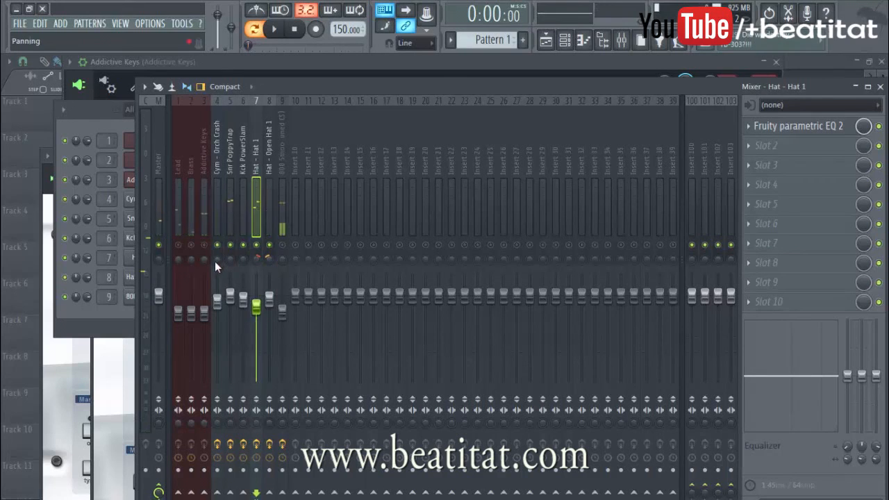
left_click_drag(215, 261, 214, 268)
left_click(282, 244)
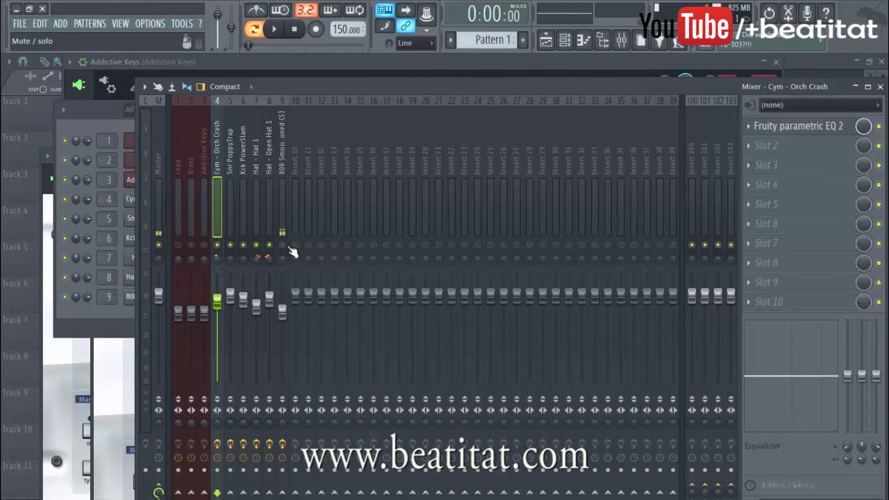
Step: Play the drum mix and adjust the Snr PoppyTrap track's panning
key("space")
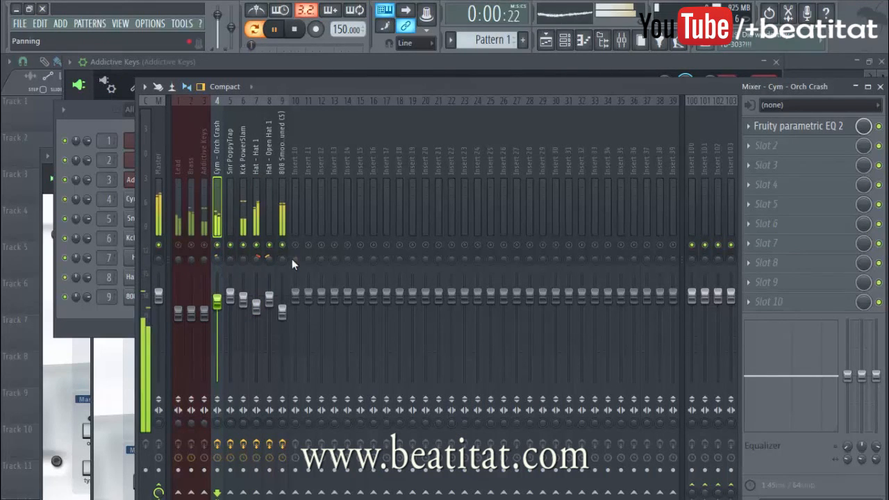
left_click(231, 257)
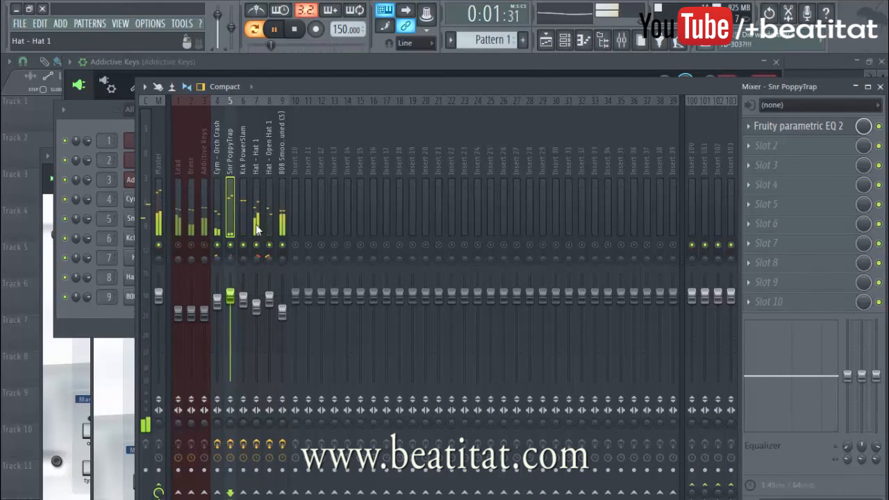
key("space")
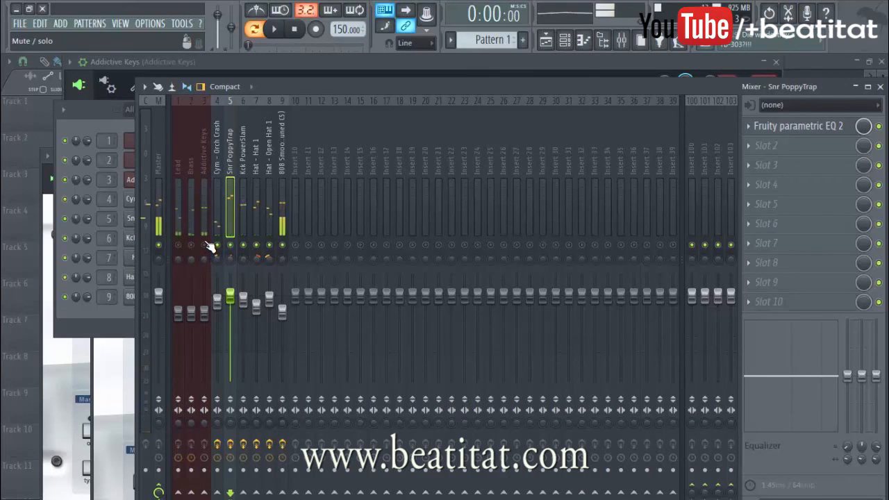
Step: Unmute the Addictive Keys track in the mix and load Fruity Parametric EQ 2 in its first effect slot, auditioning it
key("space")
left_click(206, 254)
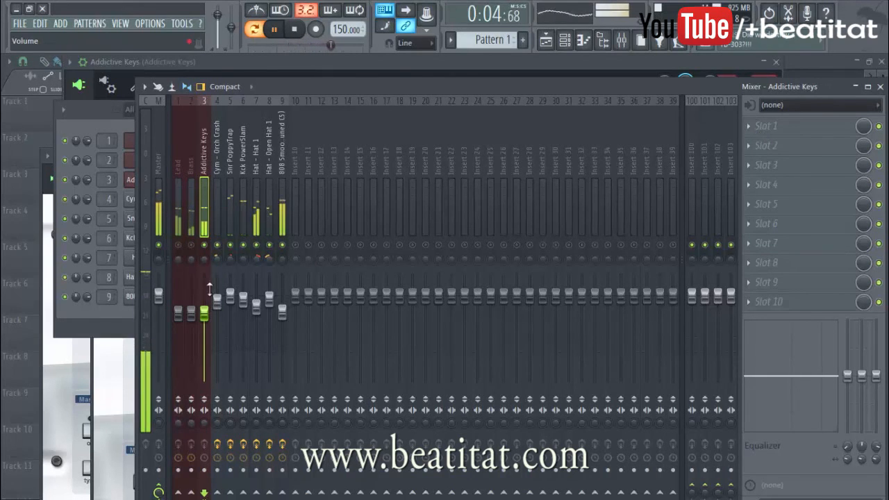
left_click(767, 126)
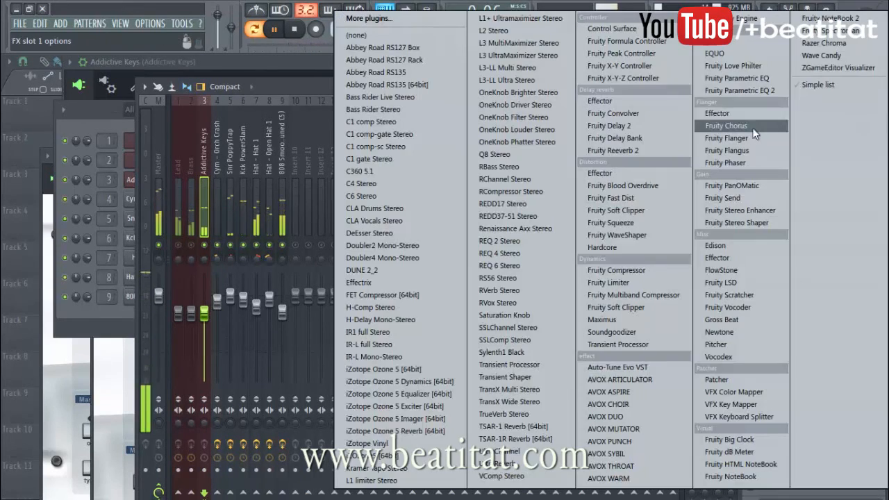
left_click(781, 90)
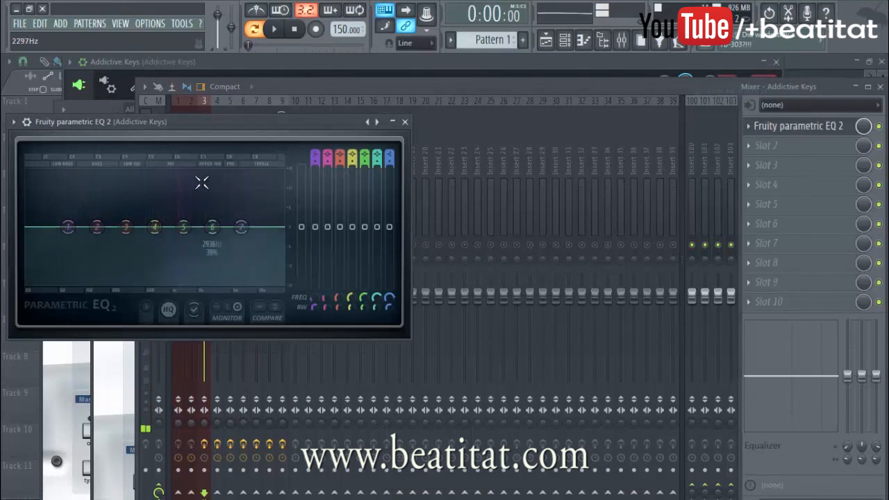
key("space")
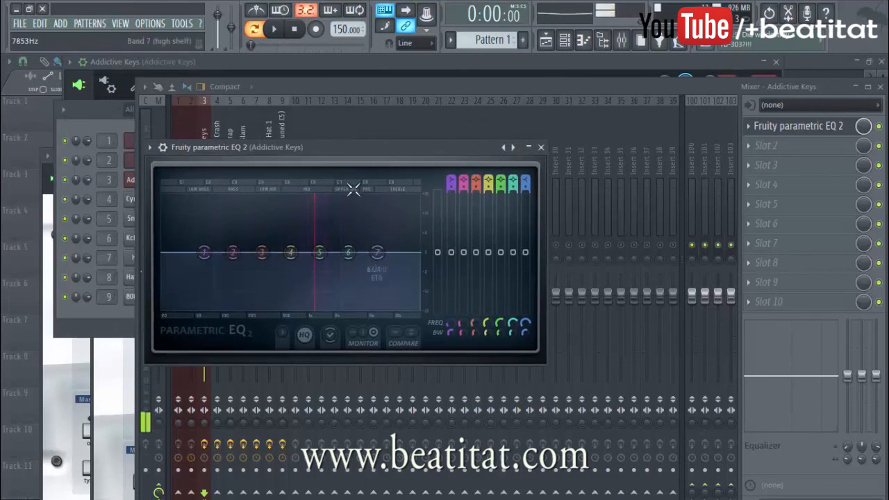
Step: Turn band 1 of the Addictive Keys EQ into a low cut and raise its cutoff to band 2's frequency, checking by playback
left_click_drag(293, 148, 400, 140)
left_click(208, 251)
key("space")
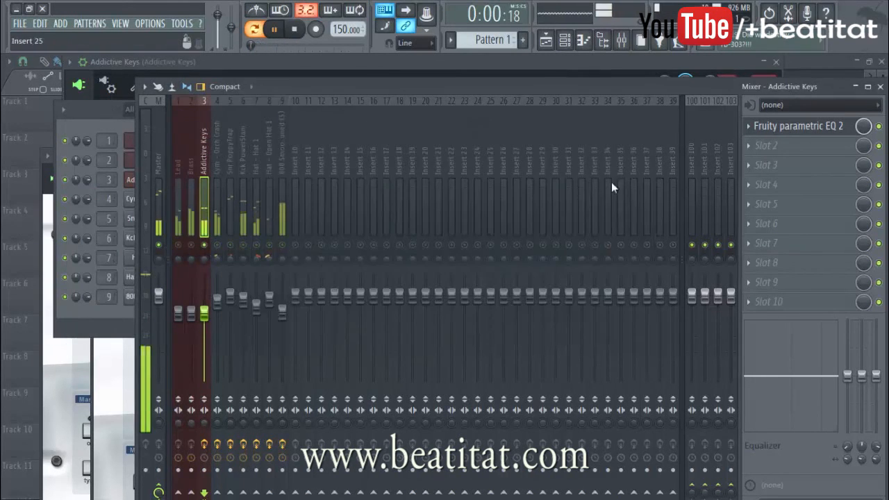
left_click(766, 125)
mouse_move(559, 171)
left_mouse_down()
mouse_move(559, 183)
mouse_move(560, 175)
left_mouse_up()
left_click_drag(312, 245, 336, 210)
key("space")
left_click_drag(341, 262, 347, 262)
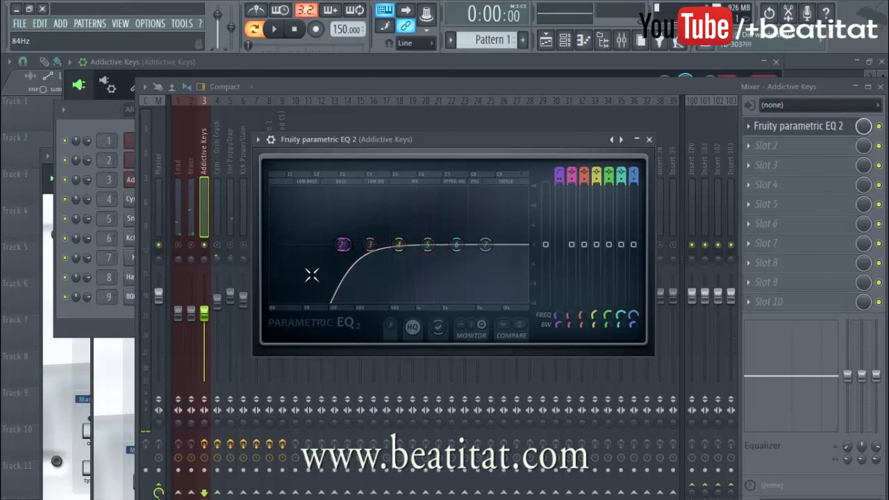
key("space")
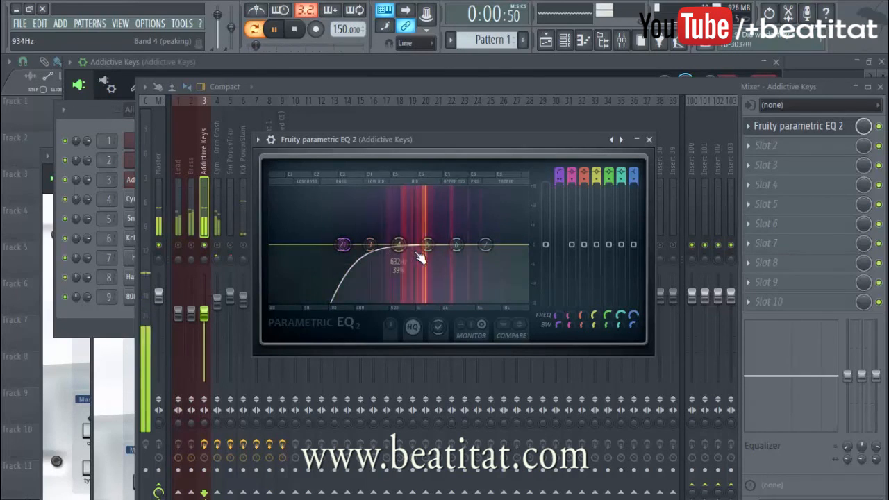
Step: Cut band 5 slightly around 1988 Hz and boost band 4 slightly around 886 Hz in the Addictive Keys EQ, both with 19% bandwidth
mouse_move(429, 246)
left_mouse_down()
mouse_move(452, 264)
mouse_move(441, 249)
left_mouse_up()
scroll(444, 251, "down", 5)
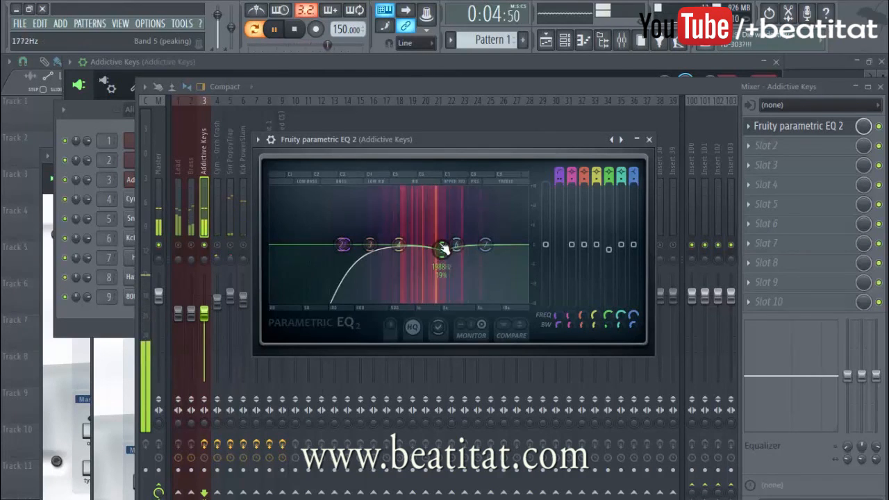
left_click_drag(399, 244, 418, 243)
scroll(416, 242, "down", 1)
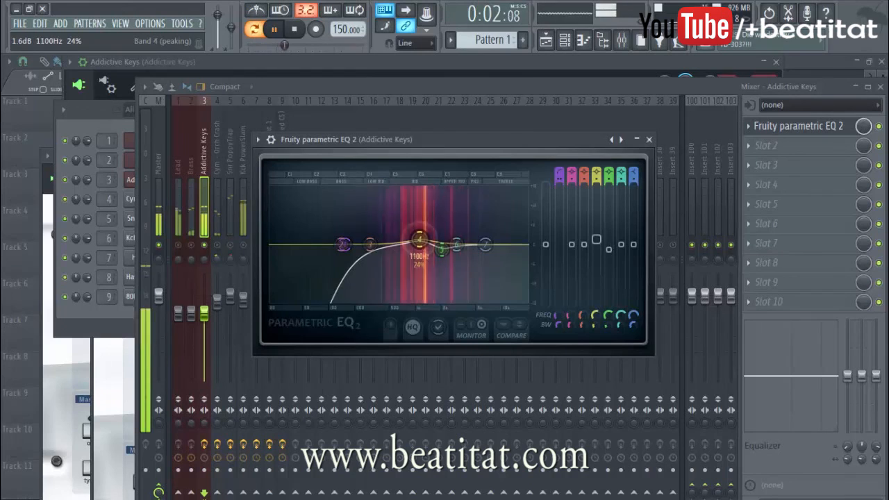
key("space")
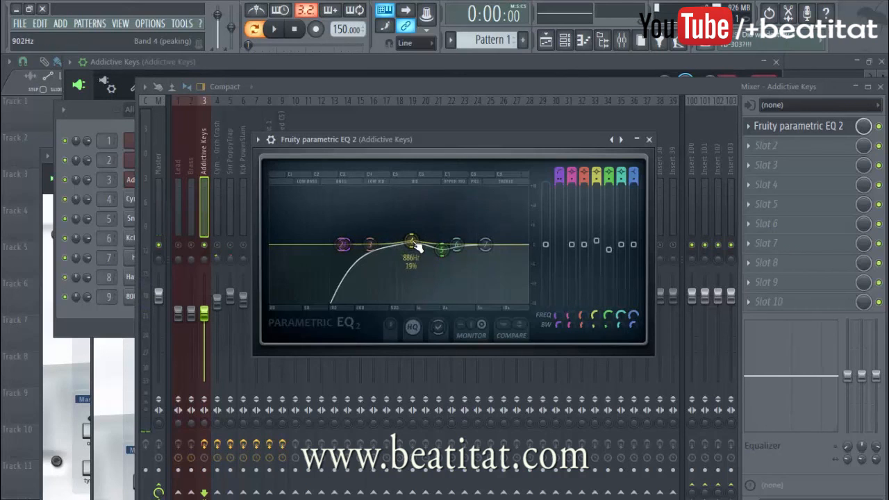
Step: Boost band 6 slightly around 6083 Hz, move band 7 to the top end with a slight cut, and close the EQ
left_click_drag(456, 244, 523, 249)
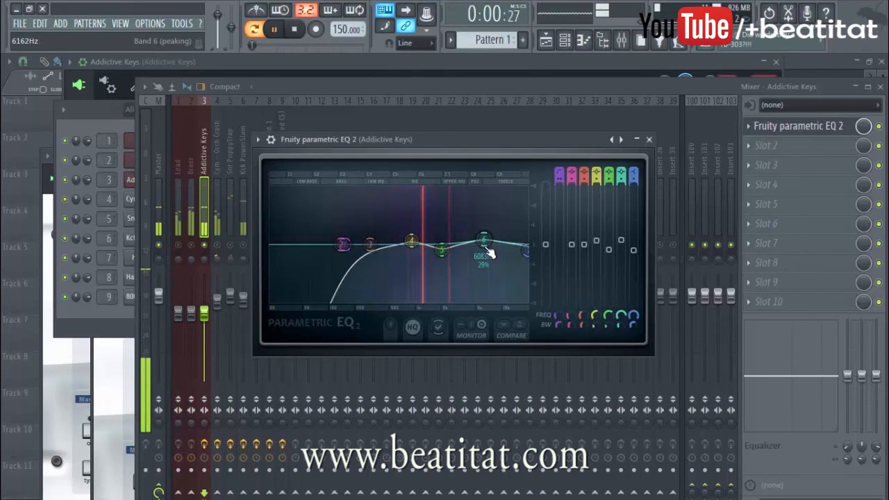
left_click(649, 140)
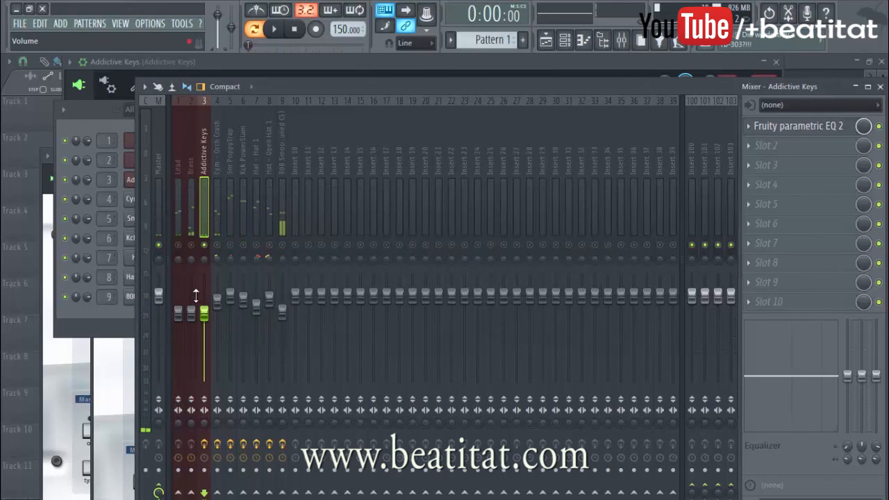
Step: Play the mix with the drum and 808 tracks unmuted, lowering Addictive Keys slightly and setting the 808 level to 83% (-4.0 dB)
key("space")
left_click(217, 245)
left_click(230, 245)
left_click(243, 245)
left_click(256, 244)
left_click(269, 244)
left_click(282, 245)
left_click(282, 311)
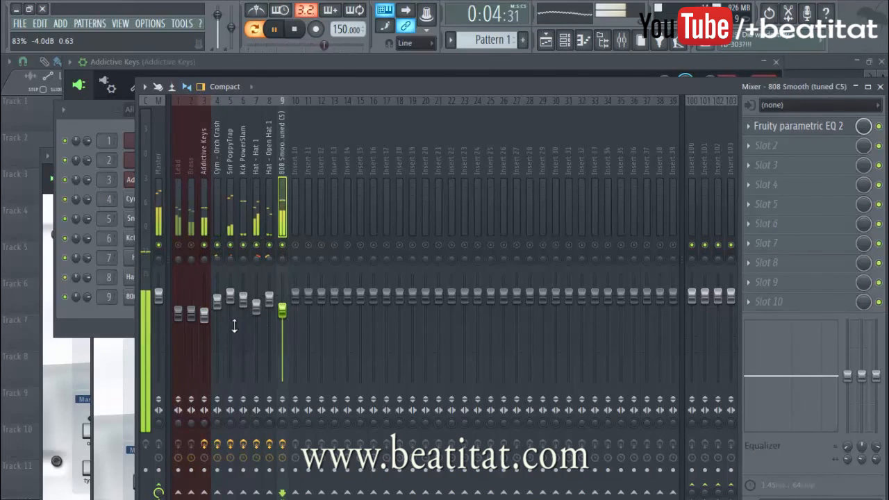
Step: Solo the Brass track and load Fruity Parametric EQ 2 in its first effect slot, auditioning the sound
left_click(204, 243)
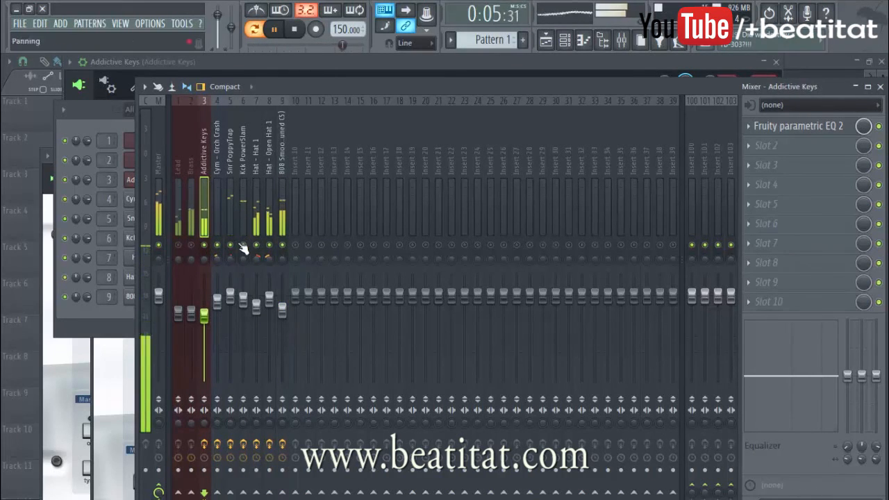
right_click(192, 244)
left_click(196, 228)
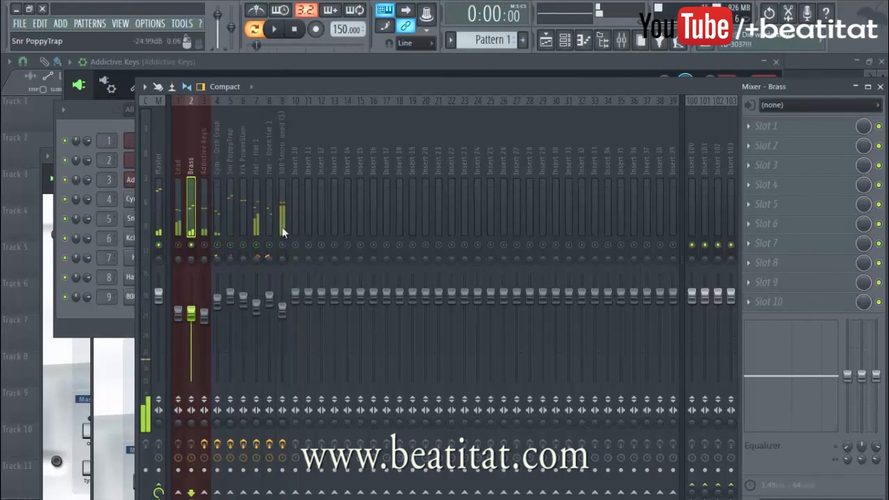
left_click(785, 126)
left_click(774, 89)
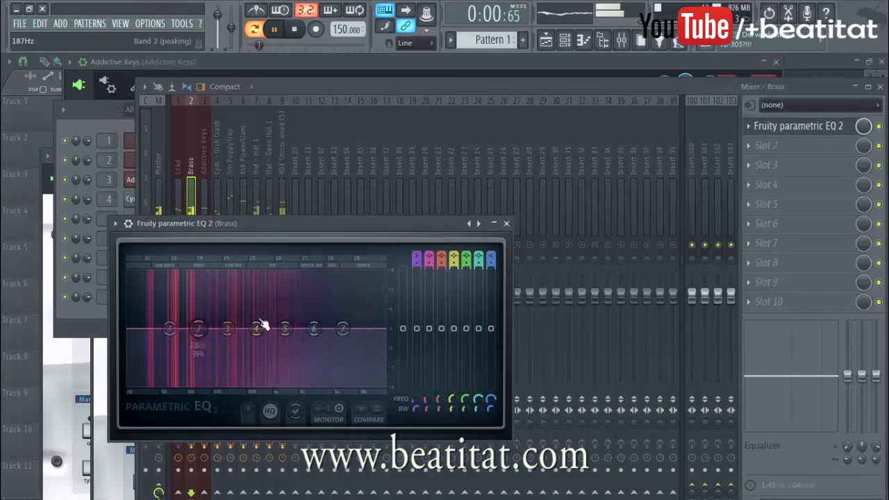
key("space")
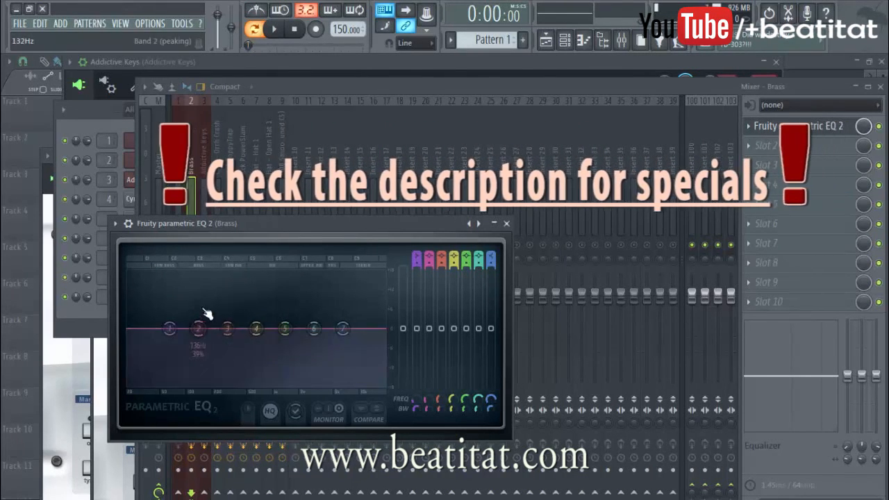
Step: Lower the high shelf (band 7) of the Brass EQ at about 2.4 kHz and audition the cut
key("space")
key("space")
left_click_drag(342, 329, 315, 349)
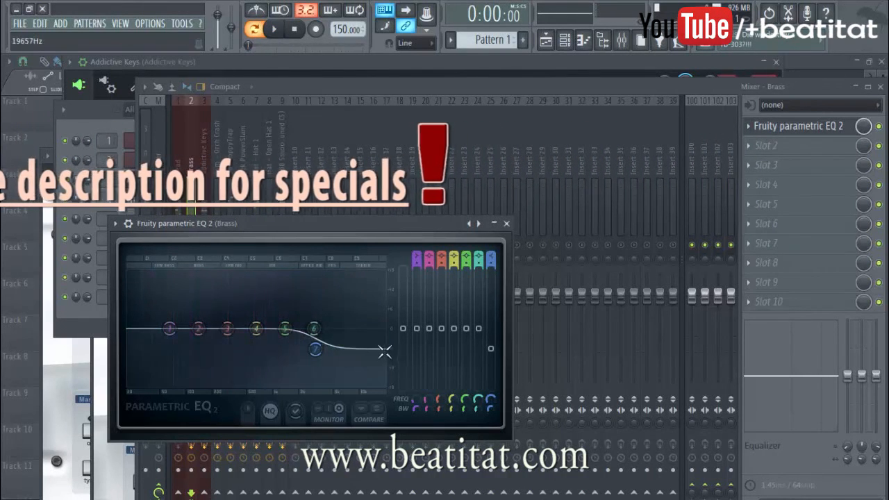
left_click_drag(315, 350, 312, 363)
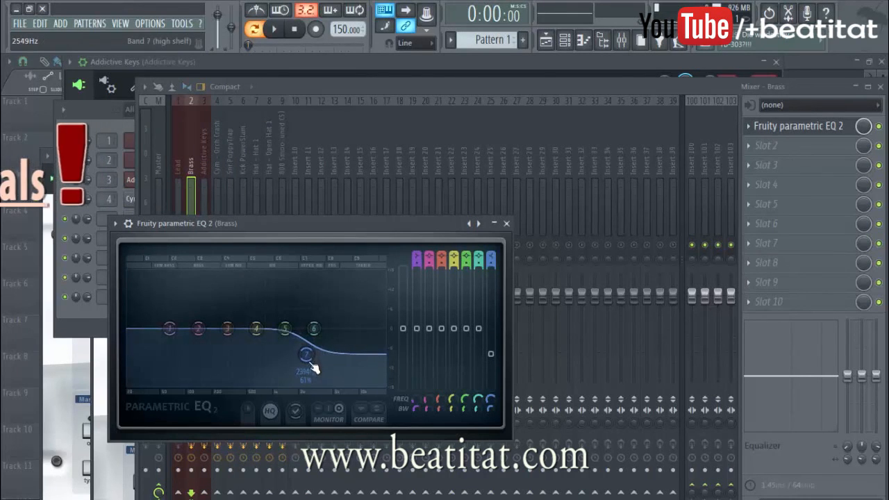
key("space")
key("space")
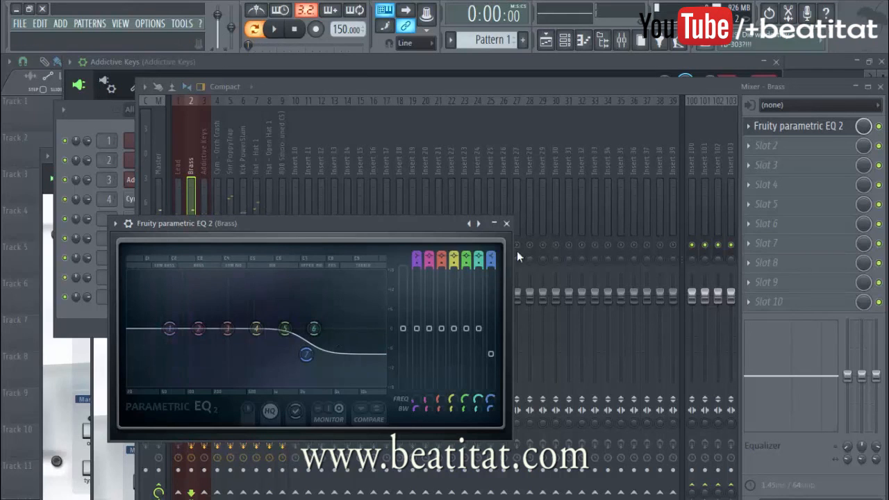
Step: Compare the Brass sound with its EQ bypassed and enabled during playback
left_click(879, 127)
key("space")
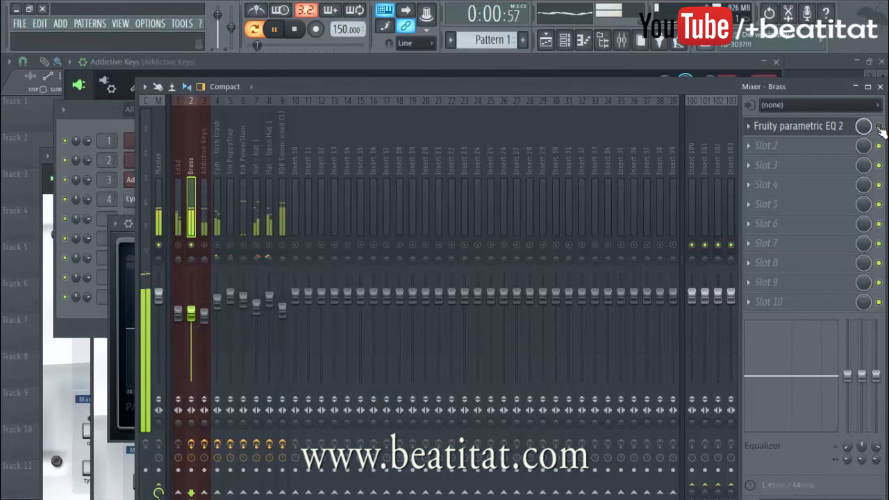
key("space")
key("space")
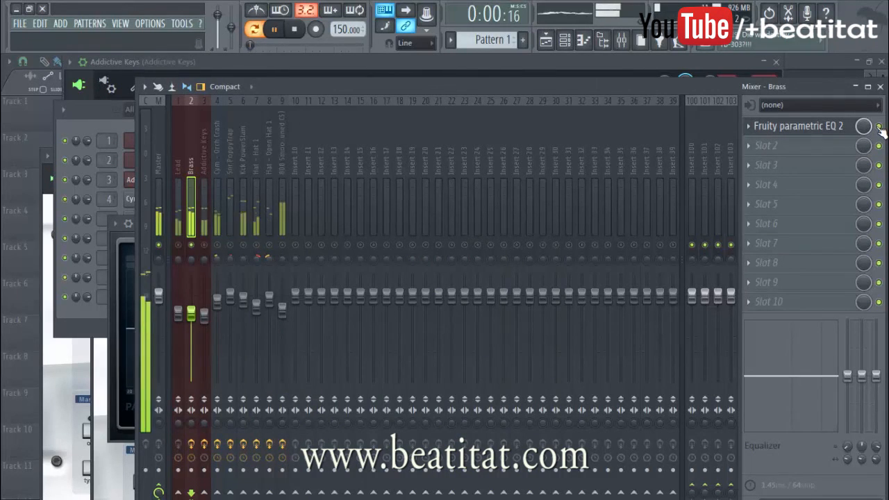
key("space")
Step: Reopen the Brass EQ and move the lowered high shelf (band 7) up in frequency, just above its default position, auditioning the change
left_click(822, 128)
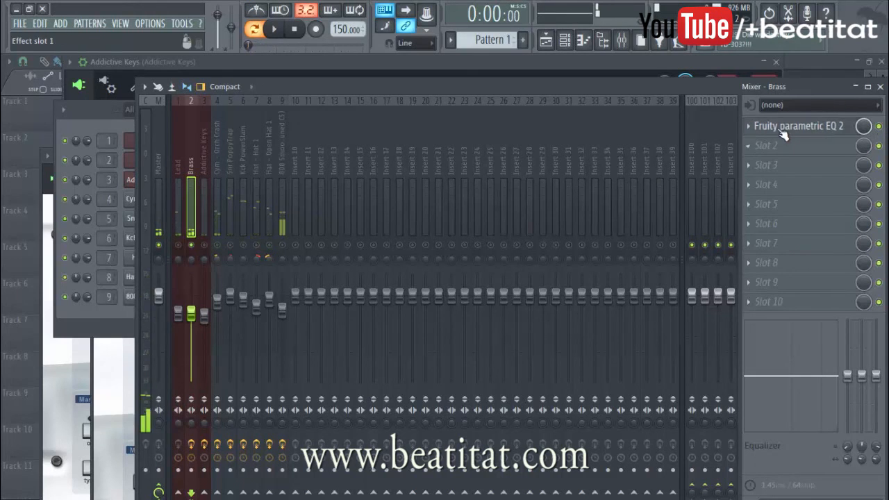
left_click(783, 134)
left_click_drag(302, 353, 348, 356)
key("space")
key("space")
Step: Boost band 4 of the Brass EQ slightly around 517 Hz and cut band 5 slightly
left_click_drag(256, 329, 248, 323)
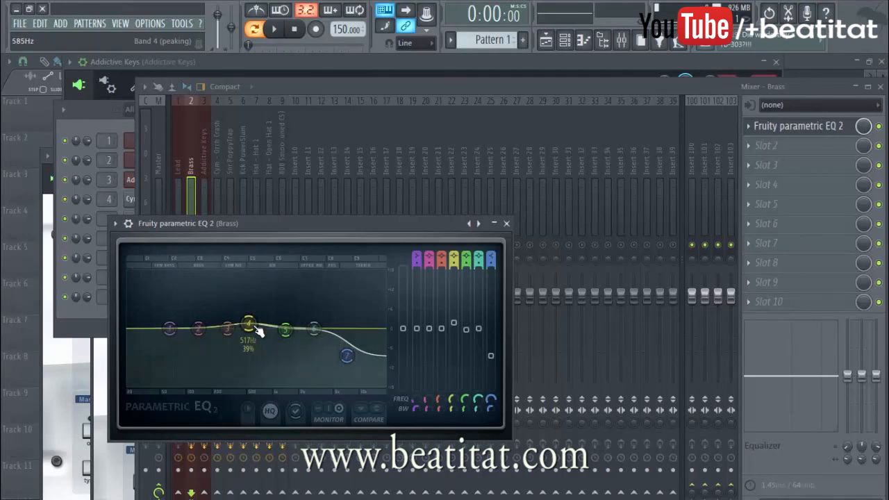
left_click_drag(286, 330, 286, 337)
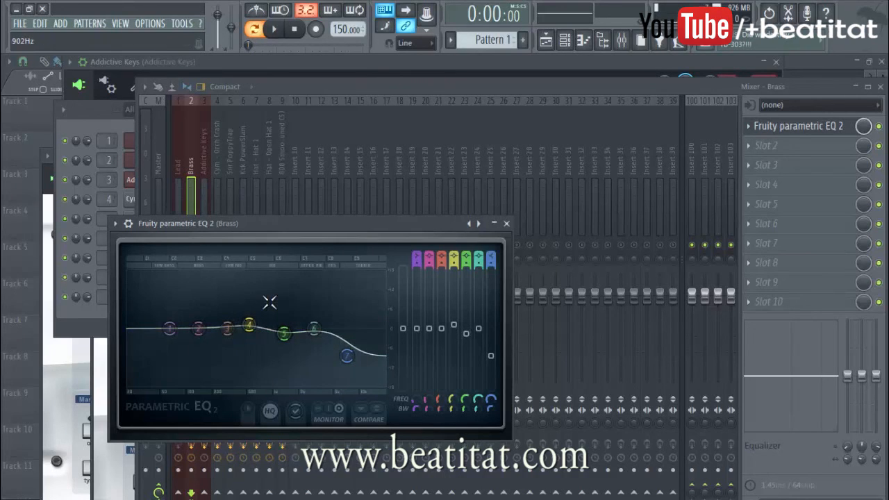
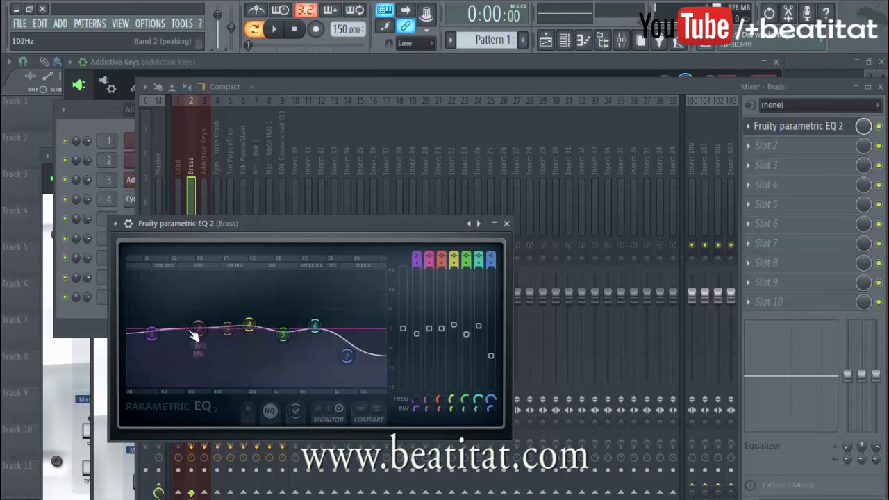
Step: Cut band 1 of the Brass EQ in the low end and move it up in frequency, auditioning the change before closing the EQ
key("space")
left_click_drag(163, 341, 166, 344)
key("space")
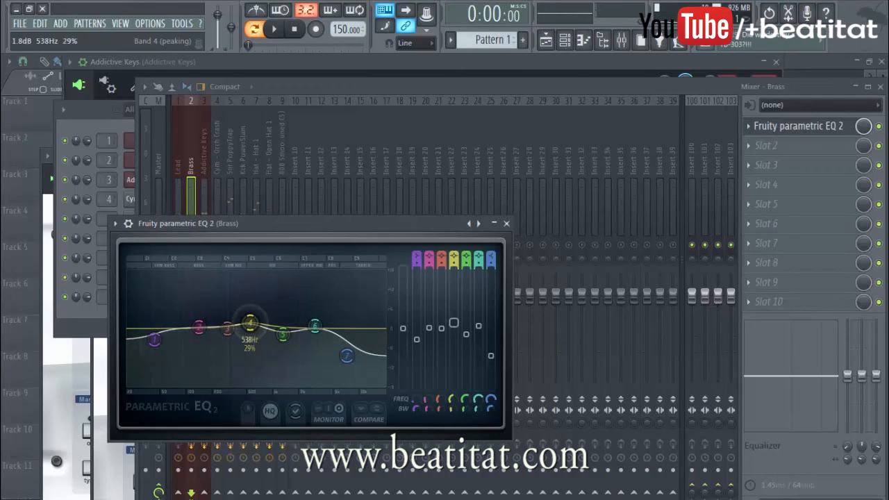
key("space")
left_click_drag(159, 346, 172, 354)
key("space")
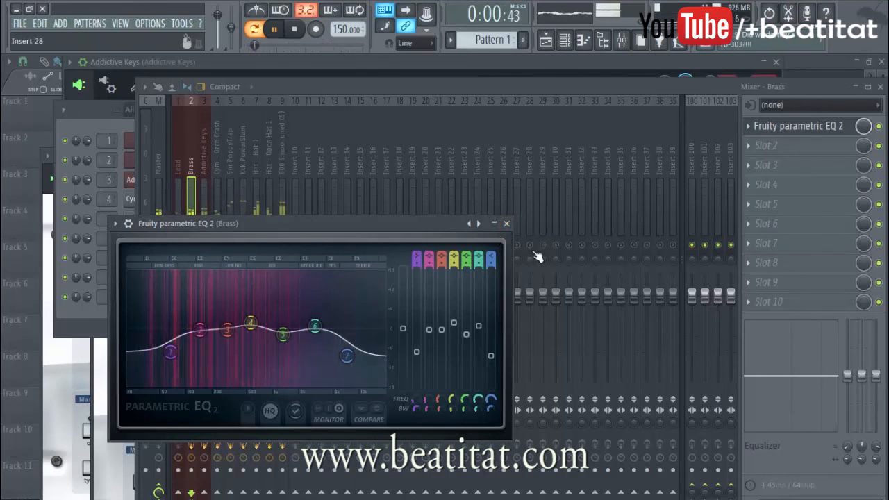
left_click(506, 223)
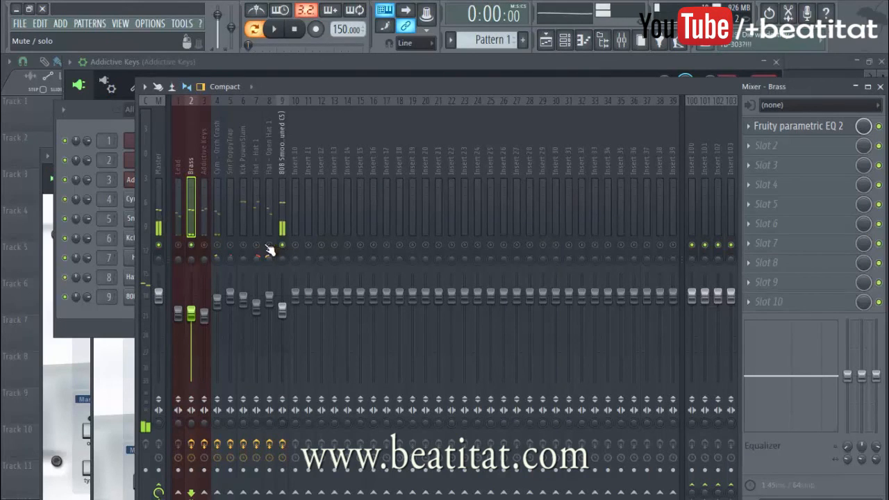
Step: Unmute the Kck PowerSlam track alongside Brass and 808, and lower the Brass level slightly during playback
key("space")
left_click(244, 245)
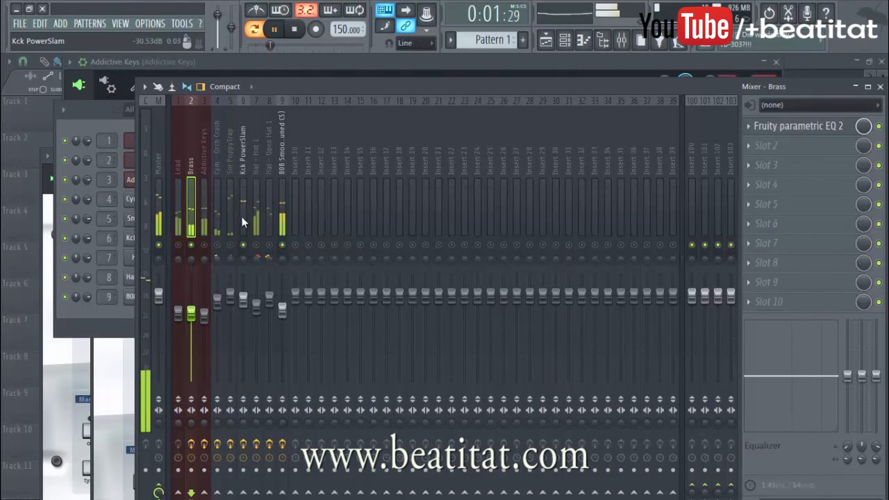
left_click(243, 223)
left_click(191, 314)
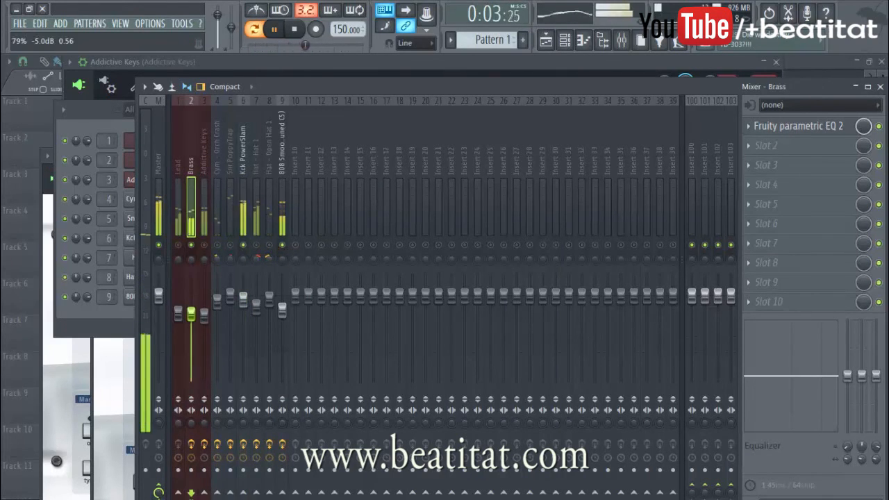
Step: Unmute the Addictive Keys and Lead tracks while checking the 808 Smooth track
left_click(277, 226)
left_click(206, 245)
left_click(179, 245)
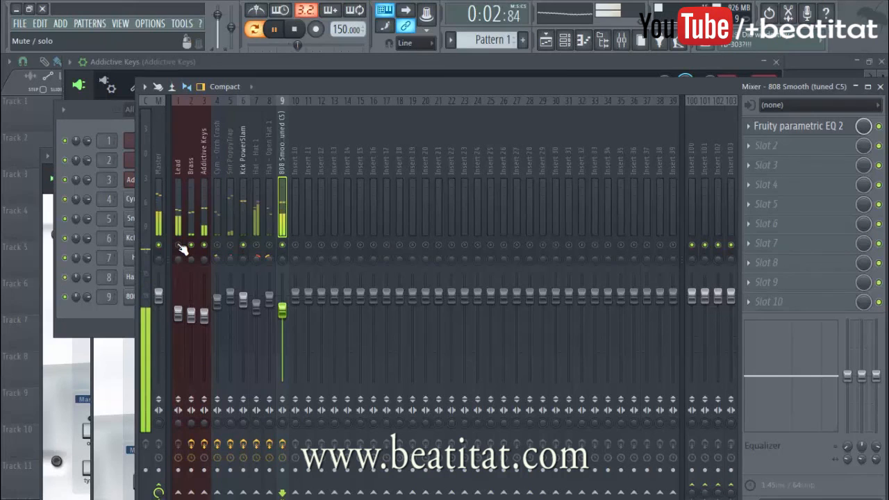
Step: Load Fruity Parametric EQ 2 in the first effect slot of the Lead track and play the pattern to view its spectrum
left_click(178, 226)
key("space")
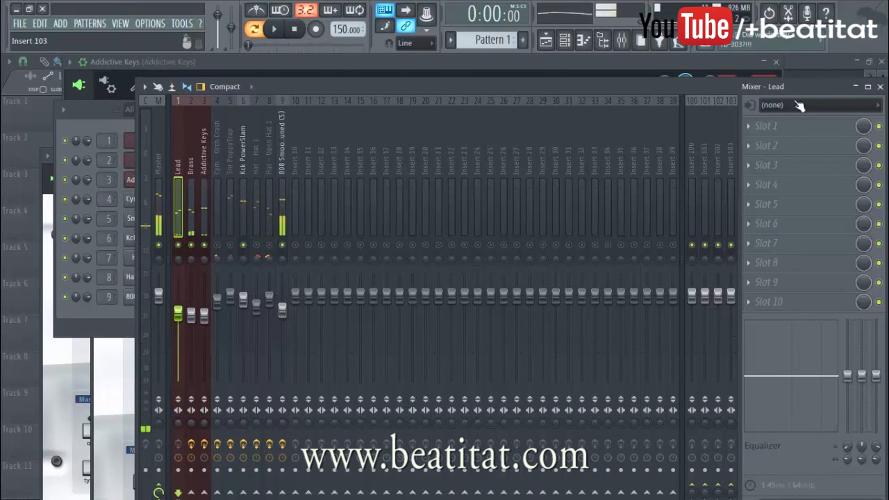
left_click(814, 124)
left_click(776, 90)
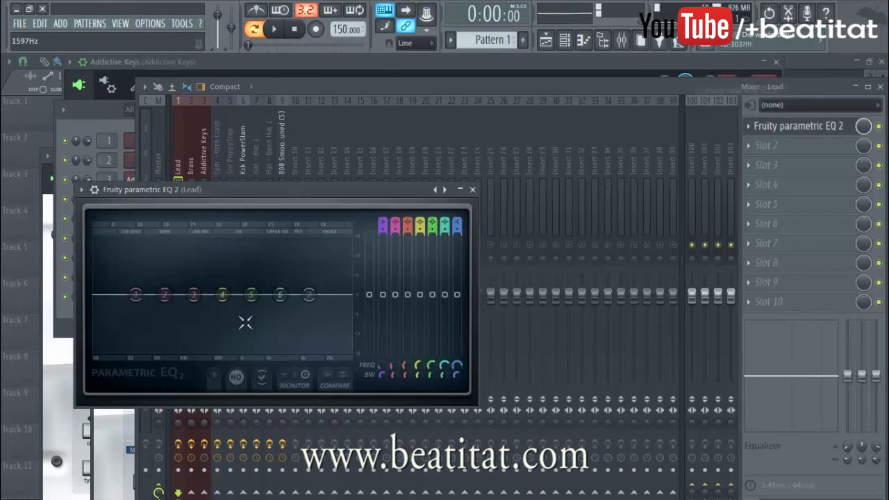
key("space")
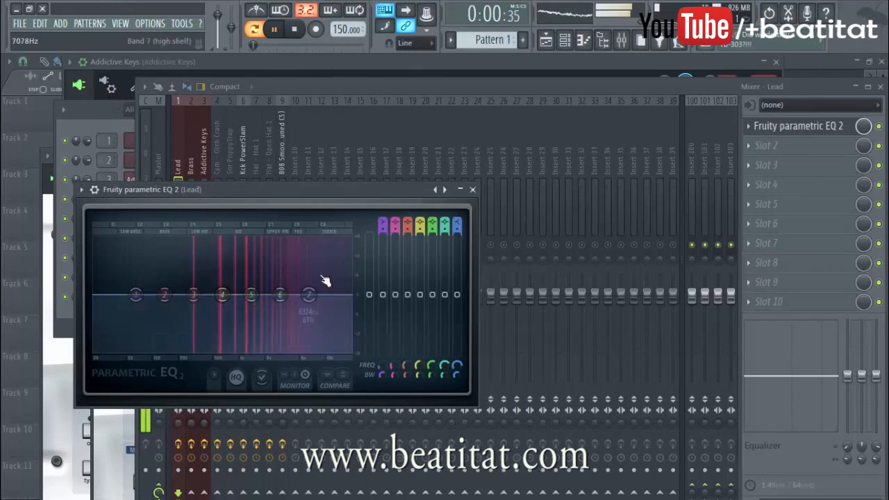
Step: Solo the Lead track and lower the high shelf (band 7) of its EQ slightly, moving it up toward the highest frequencies
left_click(473, 189)
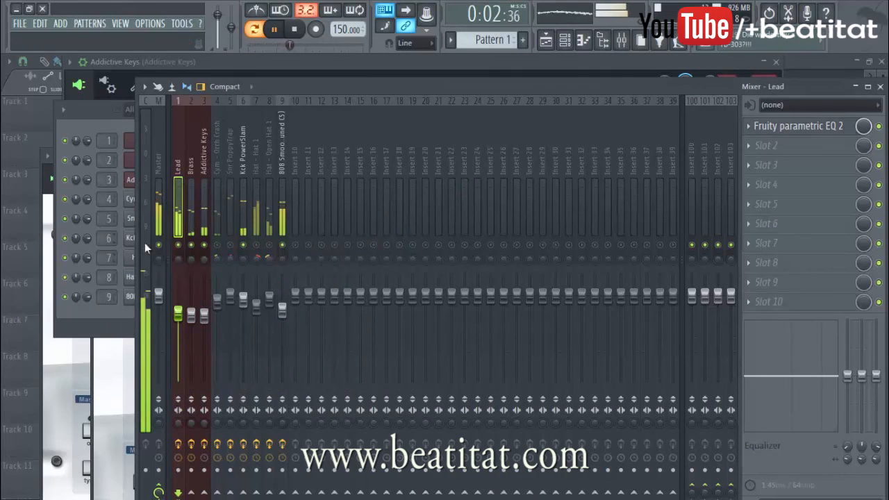
left_click(821, 130)
left_click_drag(298, 297, 344, 307)
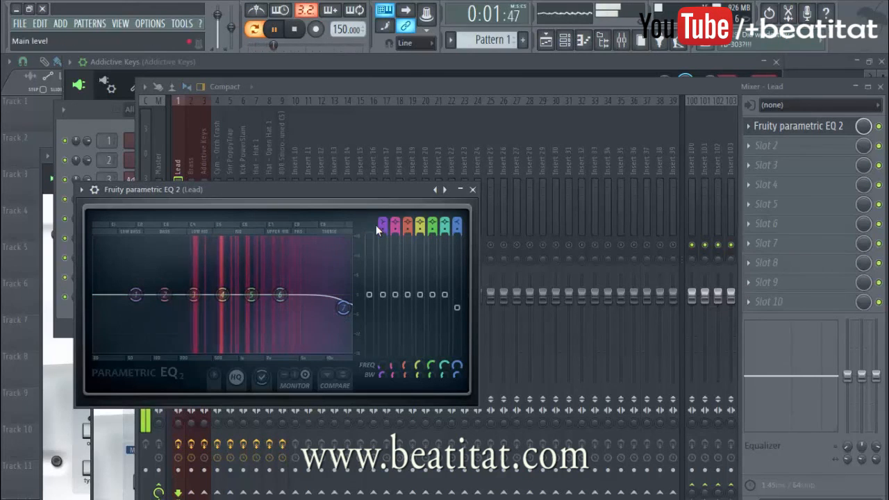
Step: Change band 1 of the Lead EQ to a high-pass filter and raise its cutoff to between bands 2 and 3
mouse_move(383, 223)
left_mouse_down()
mouse_move(383, 236)
mouse_move(383, 221)
left_mouse_up()
key("space")
left_click_drag(149, 304, 180, 299)
key("space")
Step: Fine-tune the Lead EQ with slight boosts on bands 4 (about 659 Hz) and 5, a slight cut on band 6, and a gentler 20000 Hz shelf cut
left_click_drag(253, 298, 256, 295)
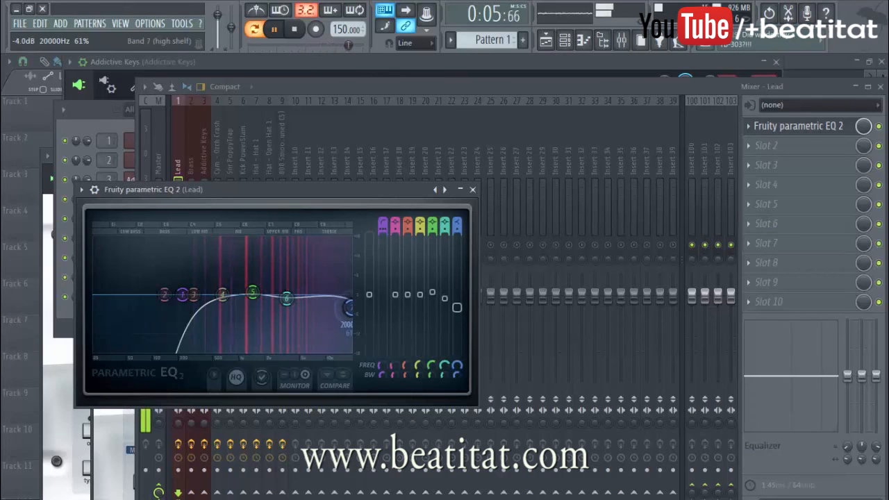
left_click_drag(350, 310, 350, 306)
left_click_drag(222, 295, 224, 291)
key("space")
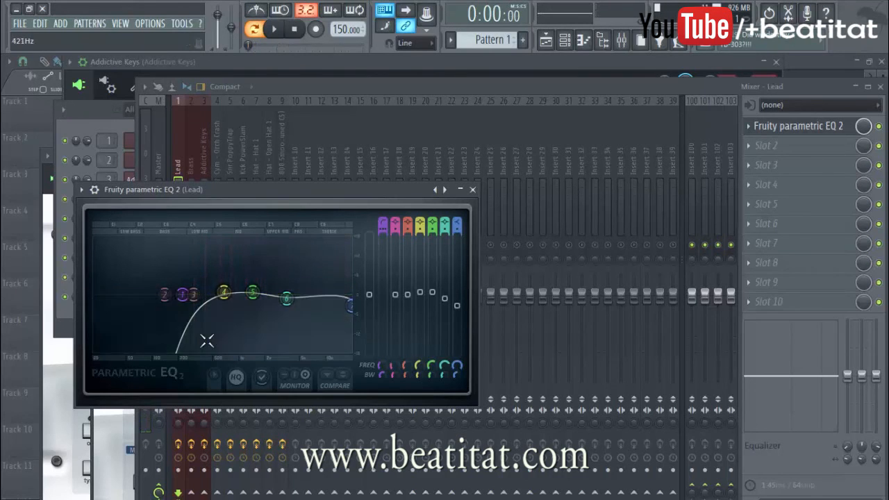
key("space")
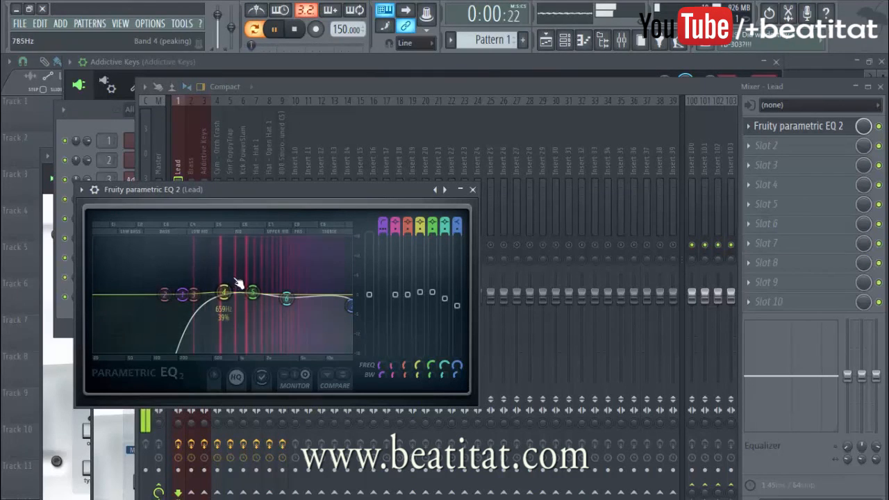
key("space")
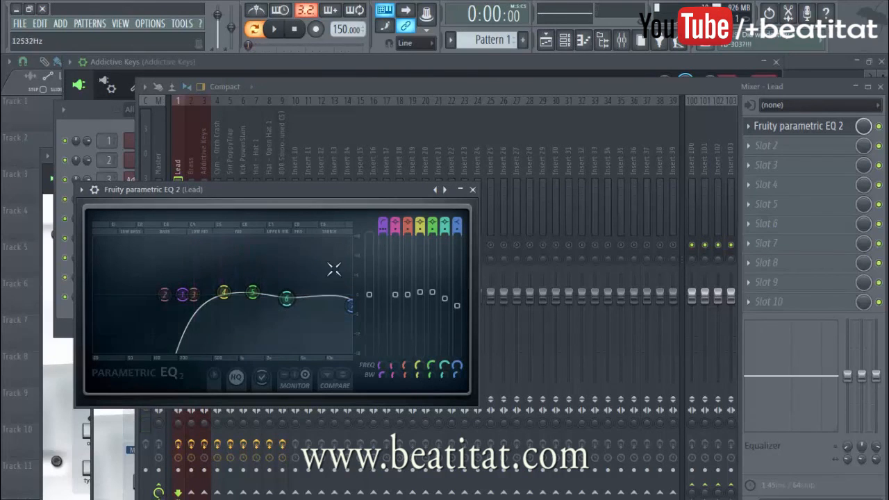
left_click(473, 190)
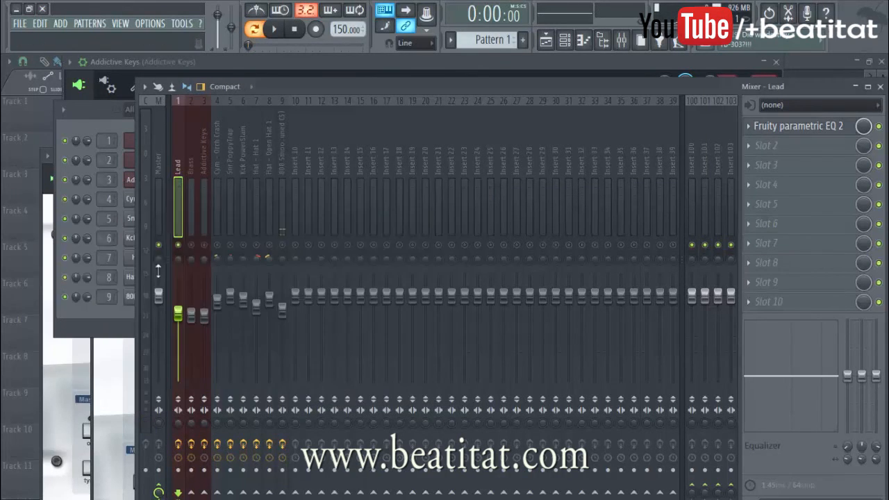
Step: Bring all tracks back into playback and lower the Hat 1 level slightly
right_click(191, 248)
right_click(191, 248)
key("space")
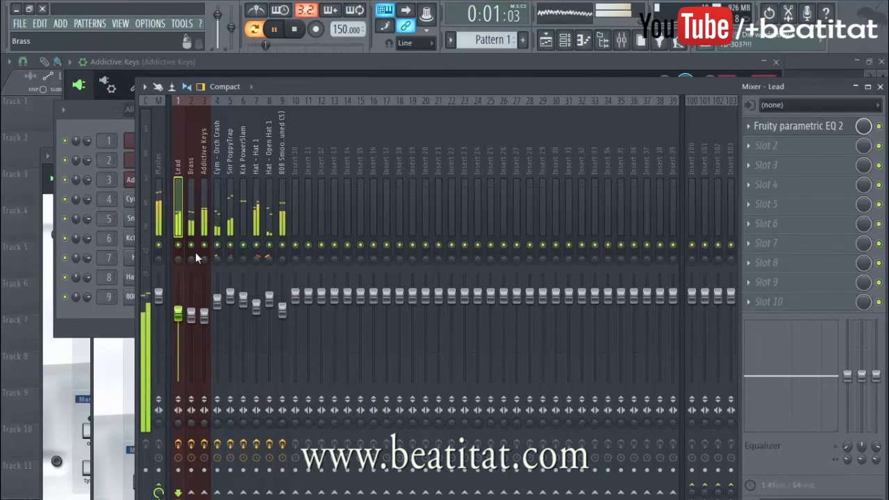
left_click(257, 222)
left_click_drag(261, 311, 259, 309)
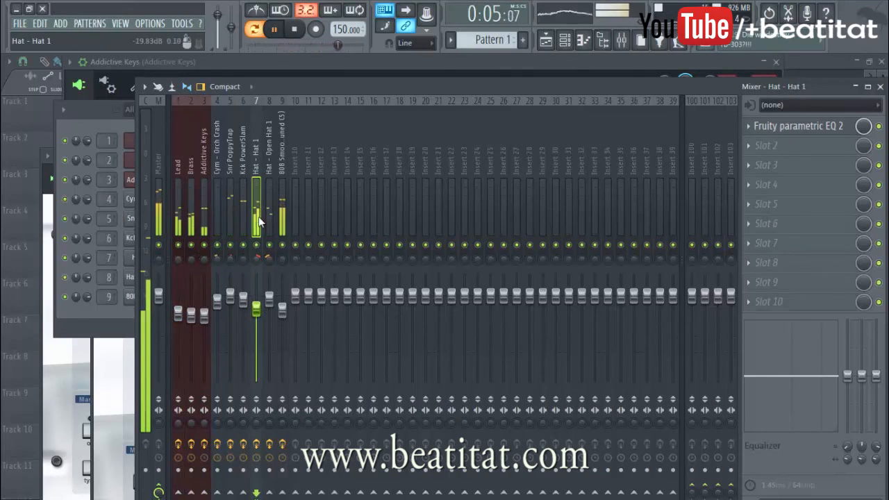
Step: Lower the Lead level slightly and raise the Addictive Keys level to -4.6 dB
left_click_drag(178, 315, 178, 317)
left_click(191, 316)
left_click_drag(204, 316, 204, 312)
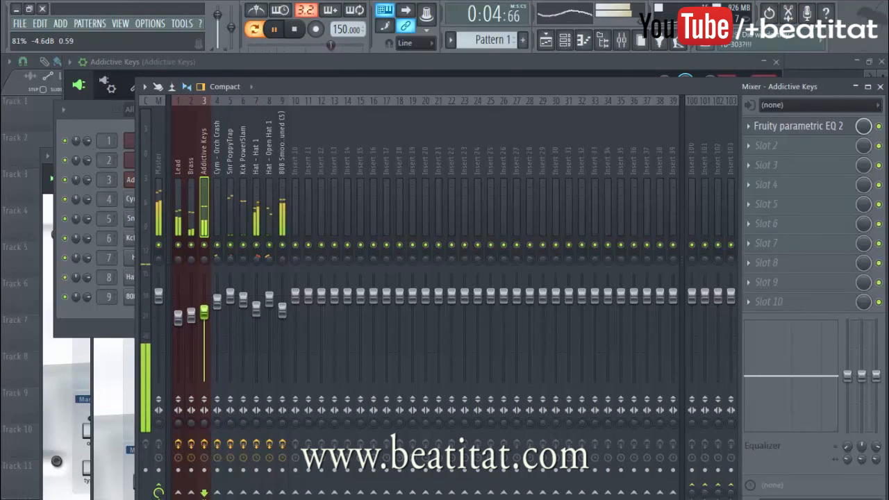
Step: Review each mixer track from 808 Smooth back to Lead while the full mix plays
left_click(183, 226)
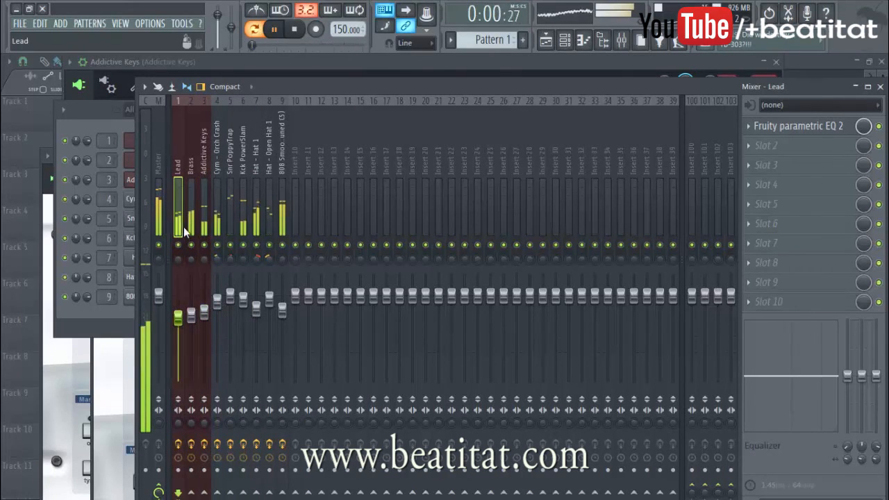
left_click(280, 208)
left_click(274, 208)
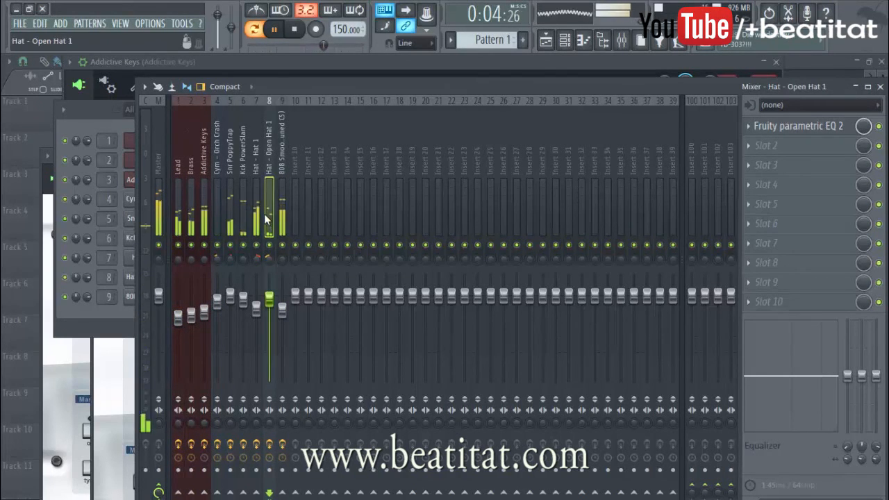
left_click(256, 214)
left_click(243, 218)
left_click(230, 220)
left_click(216, 223)
left_click(204, 224)
left_click(191, 226)
left_click(183, 228)
key("space")
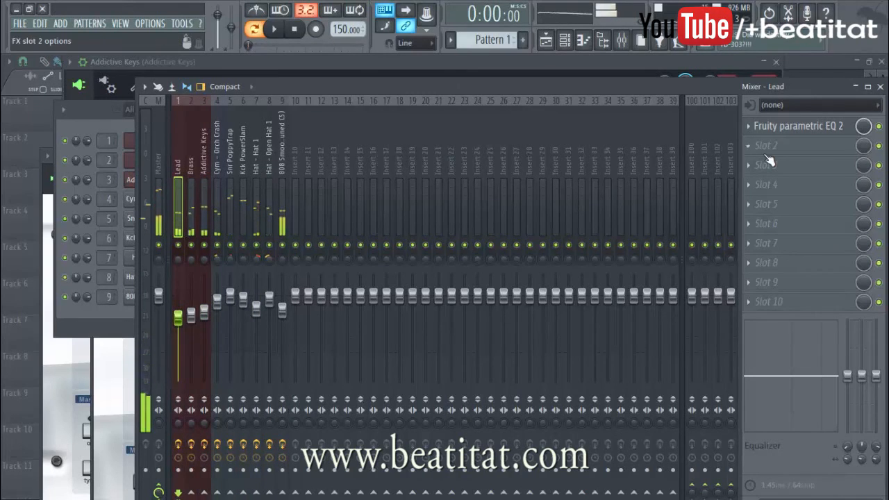
Step: Bypass the Fruity Parametric EQ 2 on every used track, from Lead through 808 Smooth
left_click(880, 127)
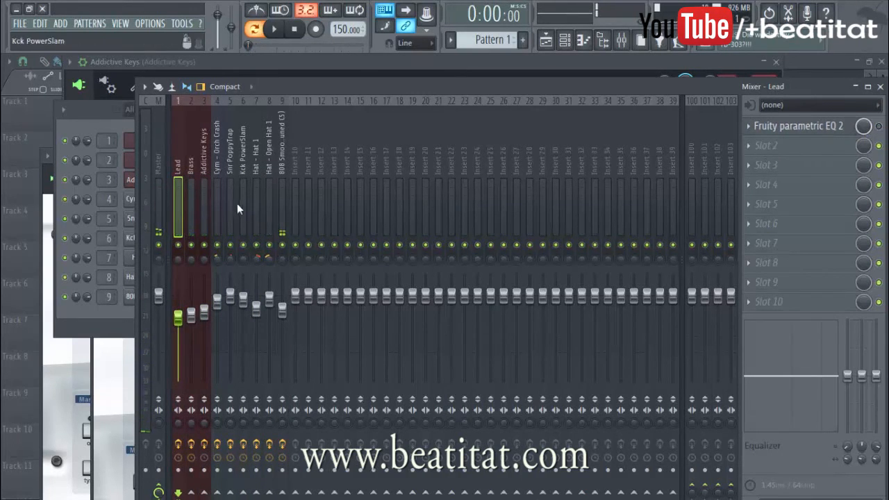
left_click(192, 203)
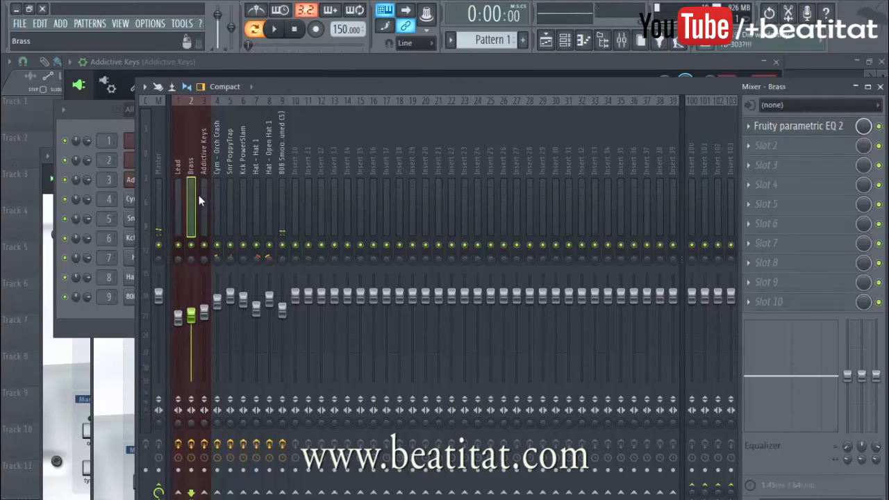
left_click(203, 236)
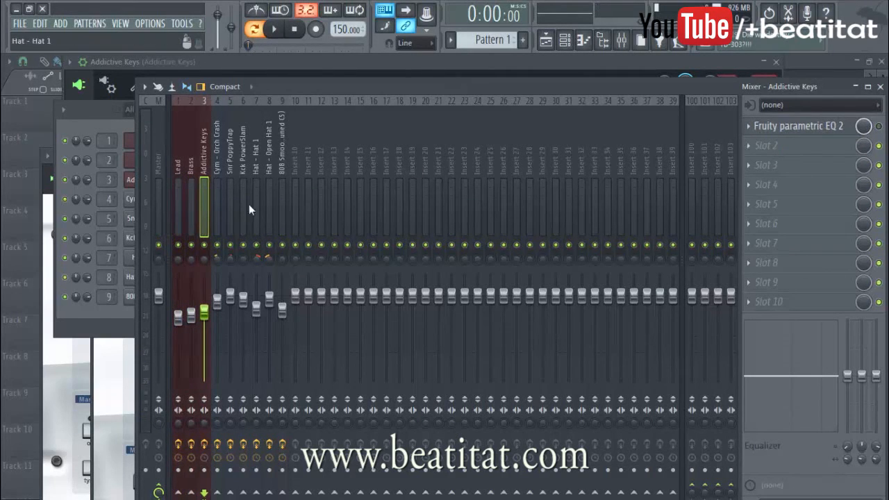
left_click(229, 207)
left_click(217, 208)
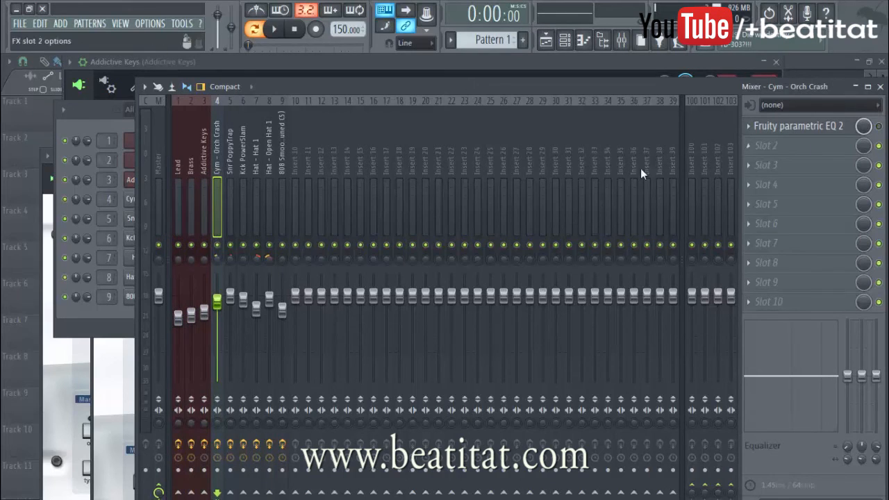
left_click(236, 206)
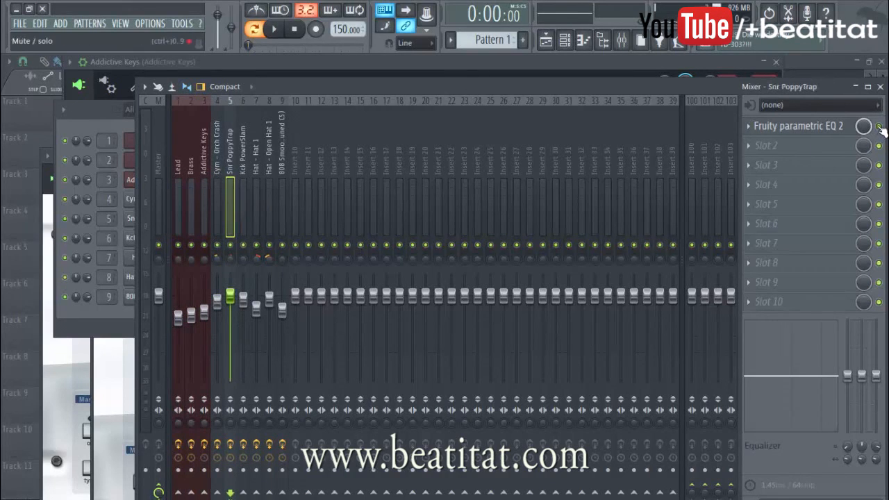
left_click(245, 200)
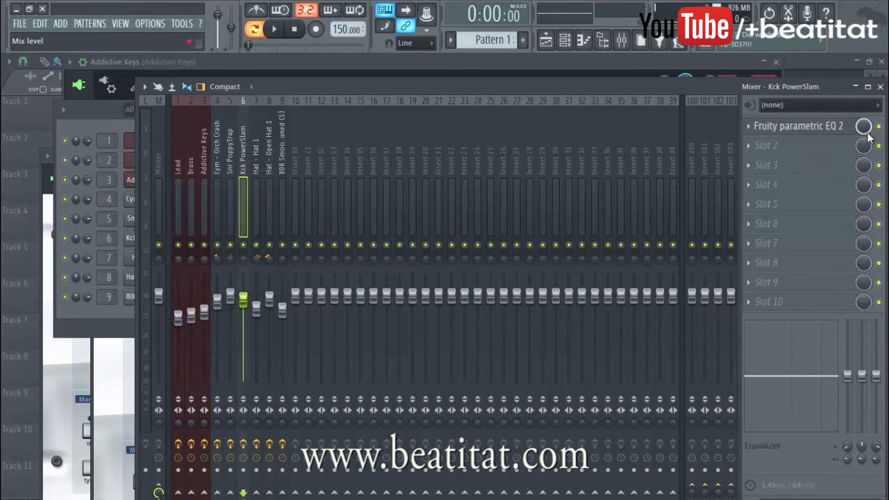
left_click(260, 224)
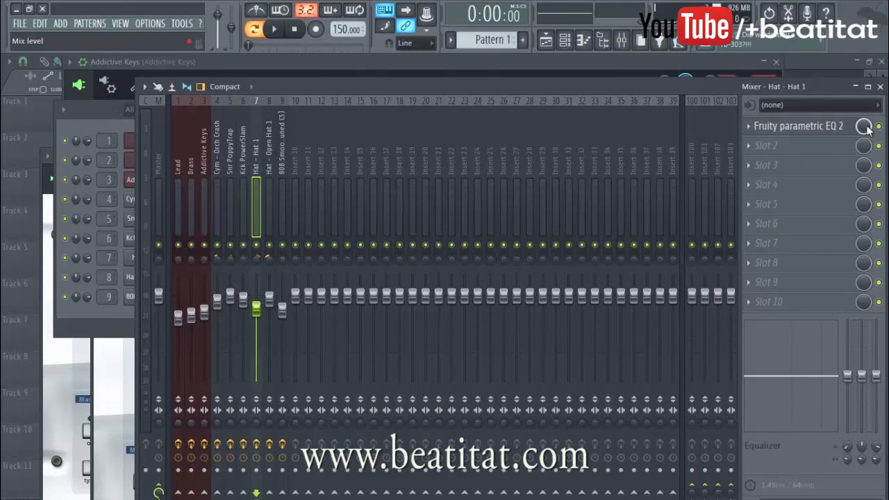
left_click(270, 195)
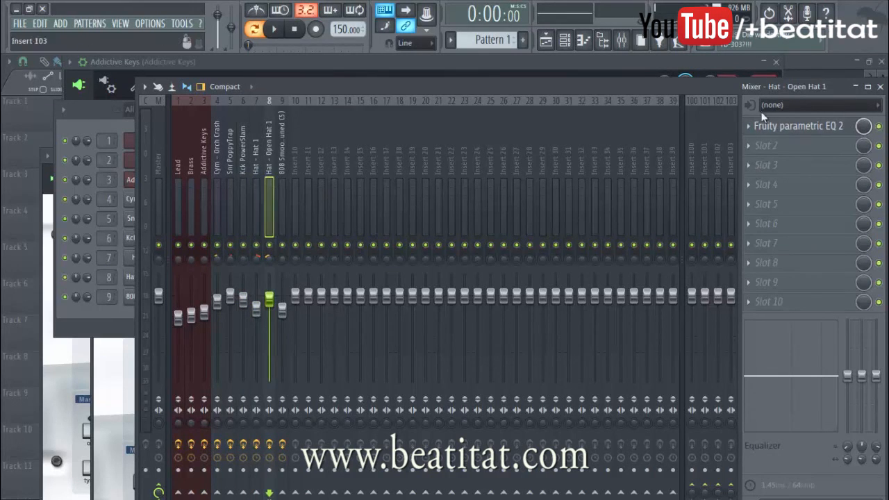
left_click(878, 126)
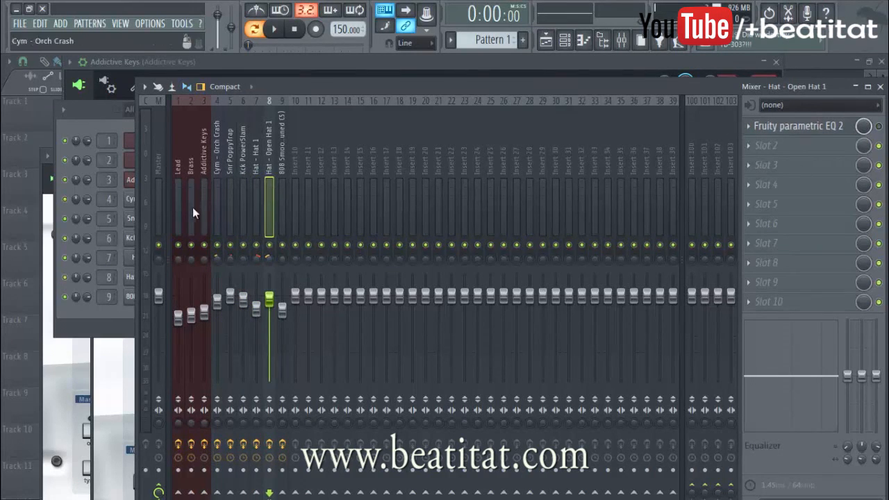
left_click(280, 173)
Step: Play the full mix with all track EQs bypassed to judge the unequalized sound
key("space")
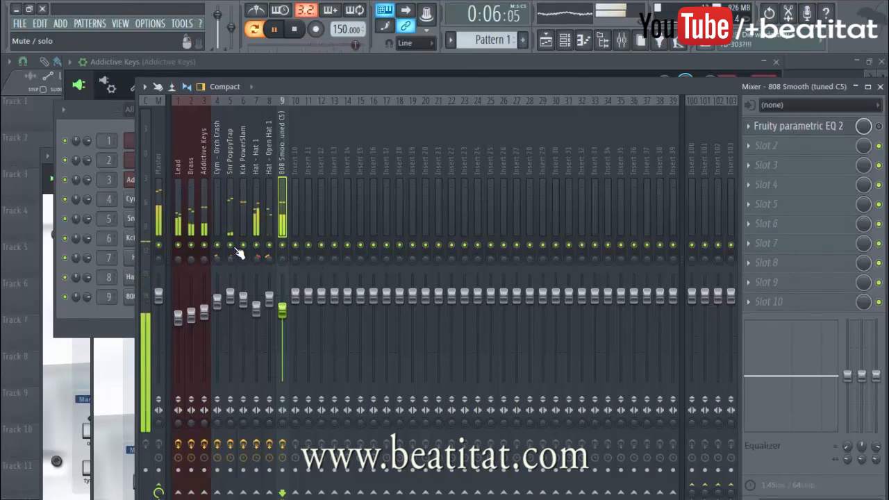
key("space")
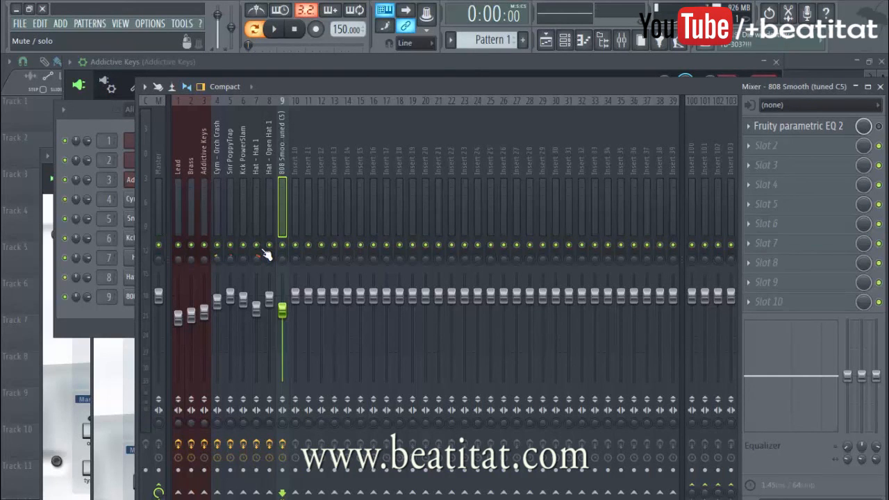
key("space")
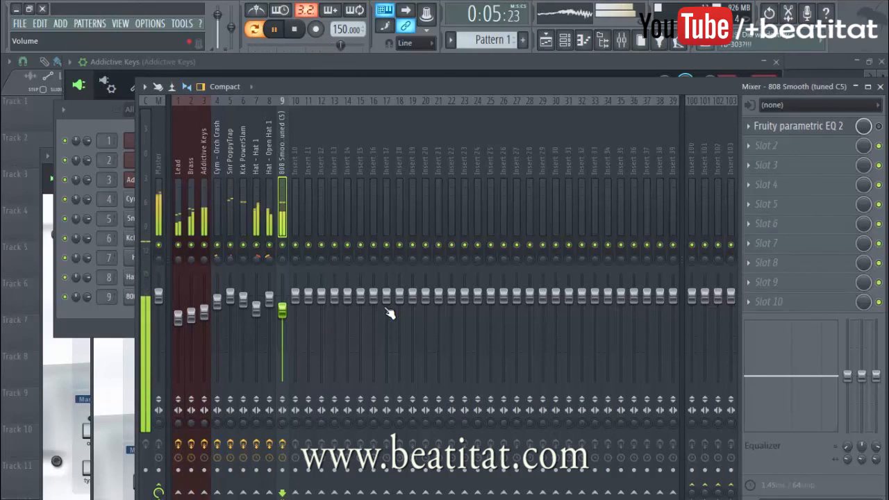
key("space")
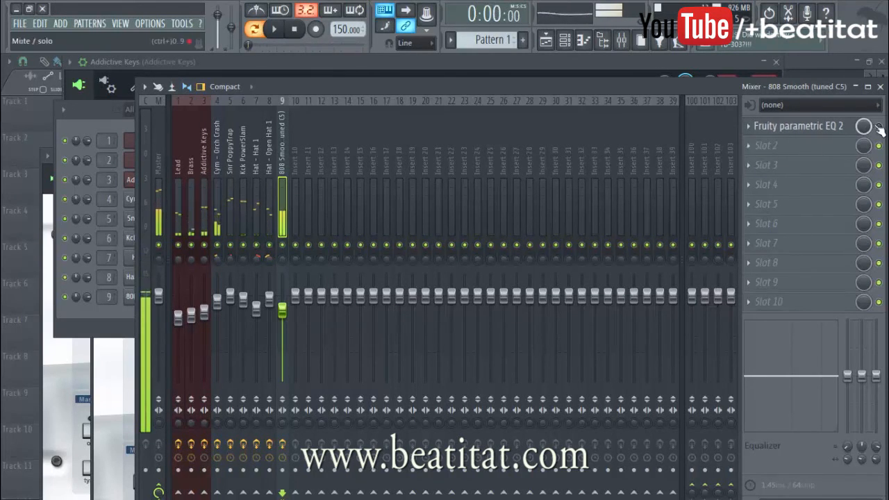
Step: Stop playback and re-enable the Fruity Parametric EQ 2 on every used track, from 808 Smooth through Lead
left_click(296, 30)
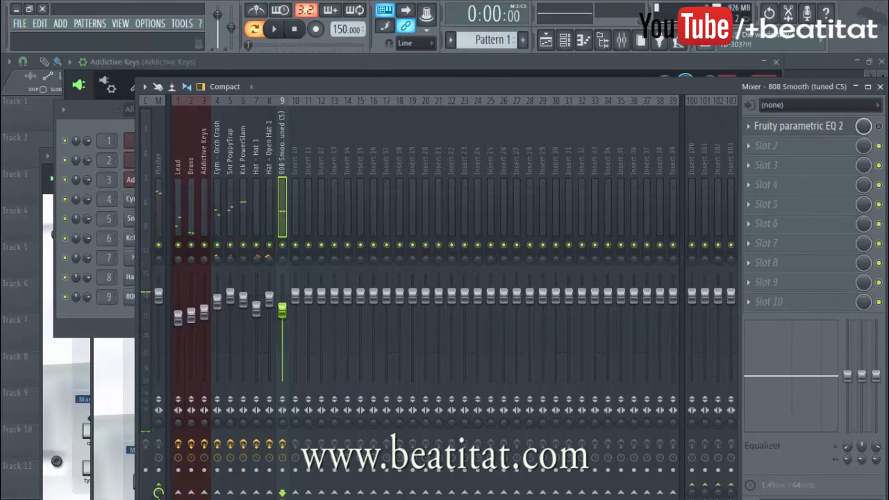
left_click(272, 202)
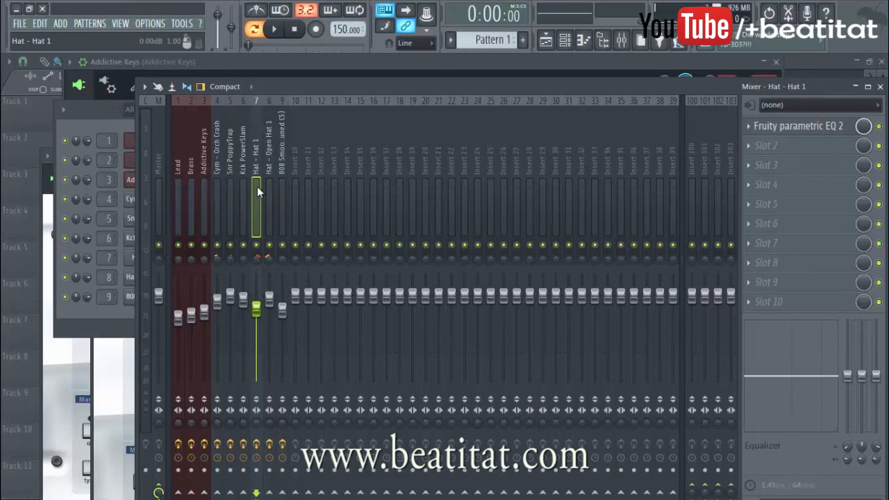
left_click(244, 199)
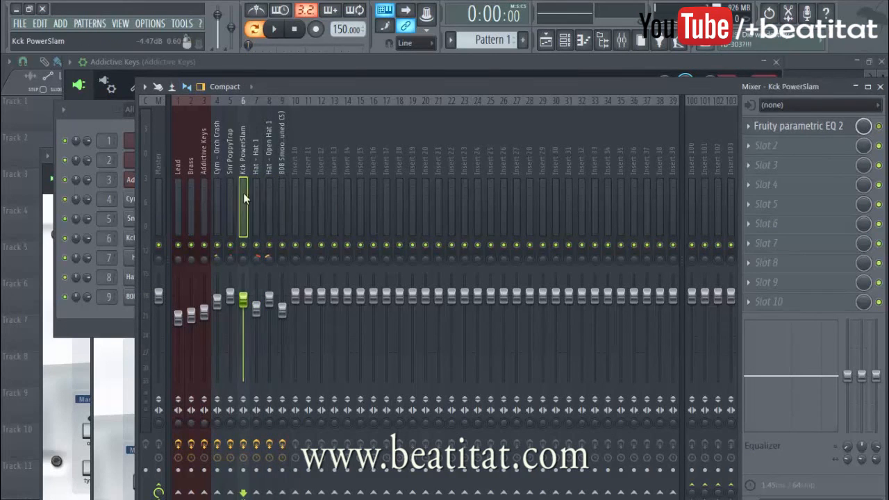
left_click(221, 175)
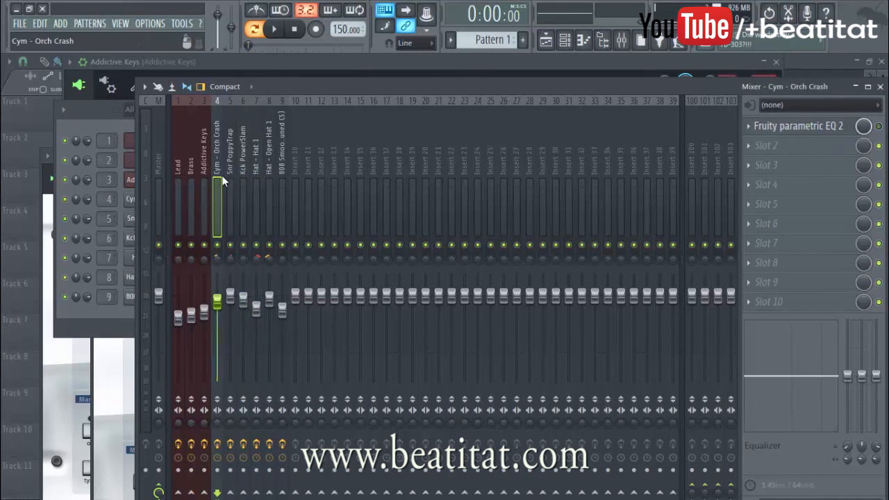
left_click(232, 210)
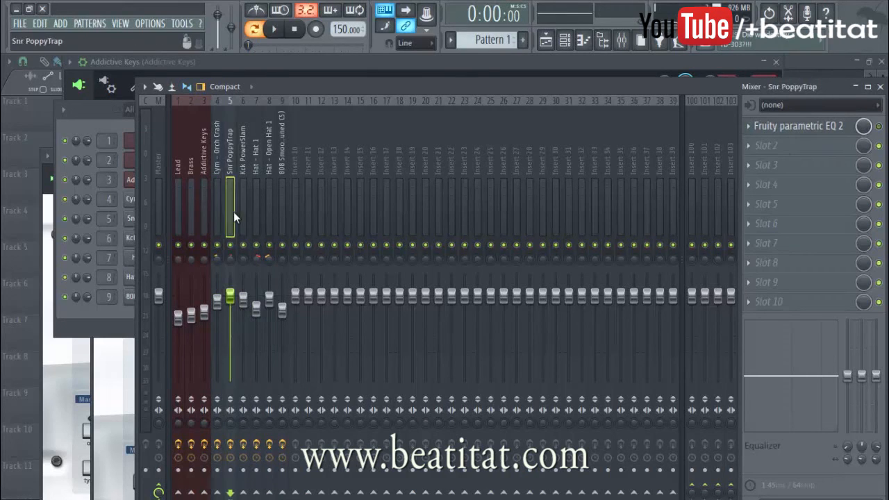
left_click(191, 201)
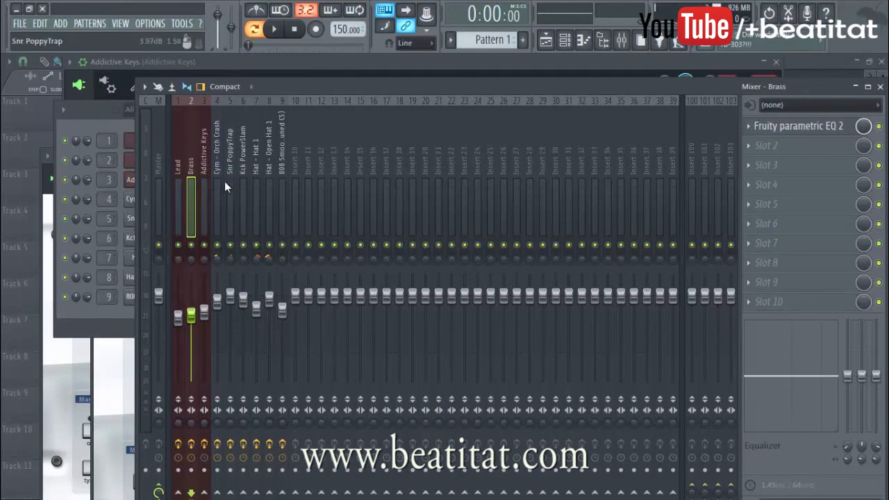
left_click(209, 190)
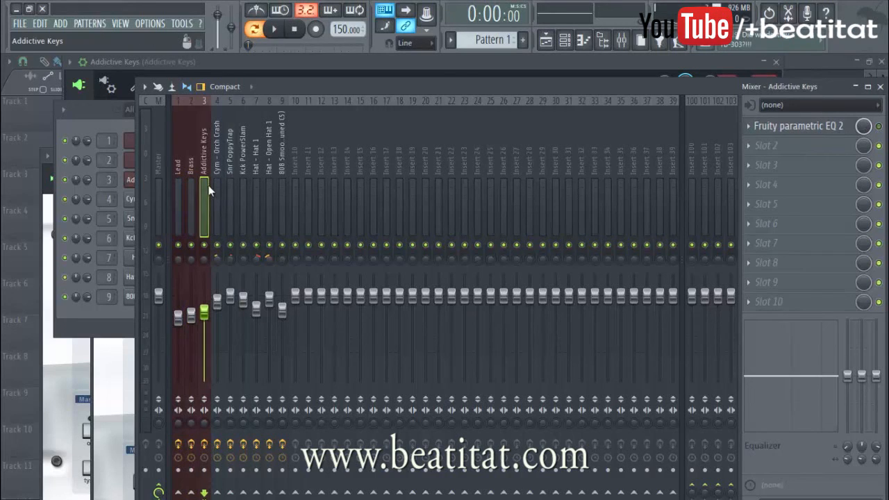
left_click(176, 201)
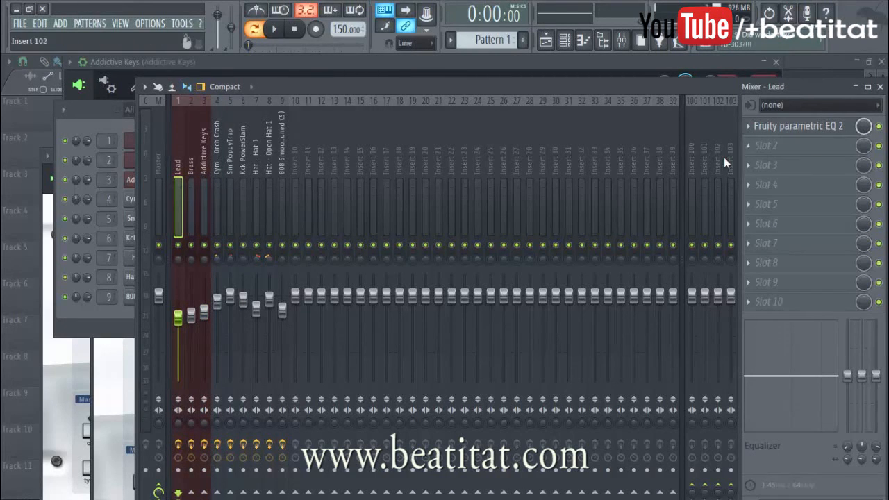
Step: Play the full mix with the EQs enabled and nudge the 808 Smooth level up slightly, checking the channel rack pattern
key("space")
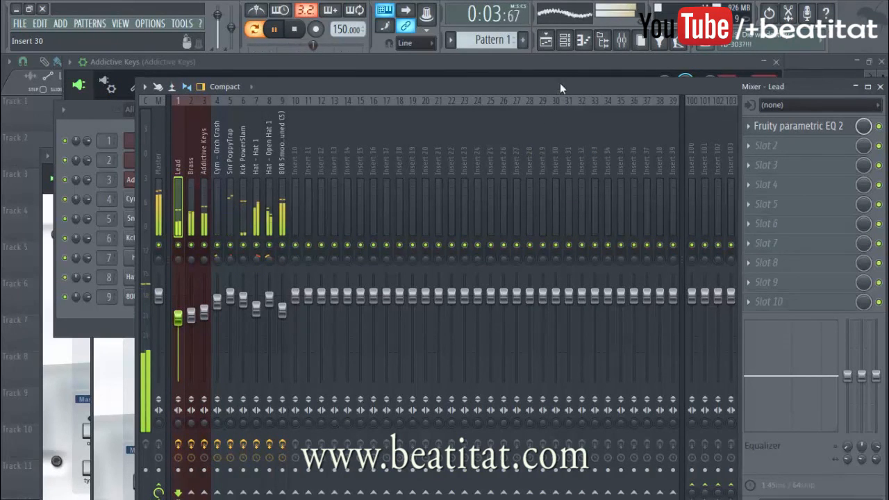
left_click(284, 312)
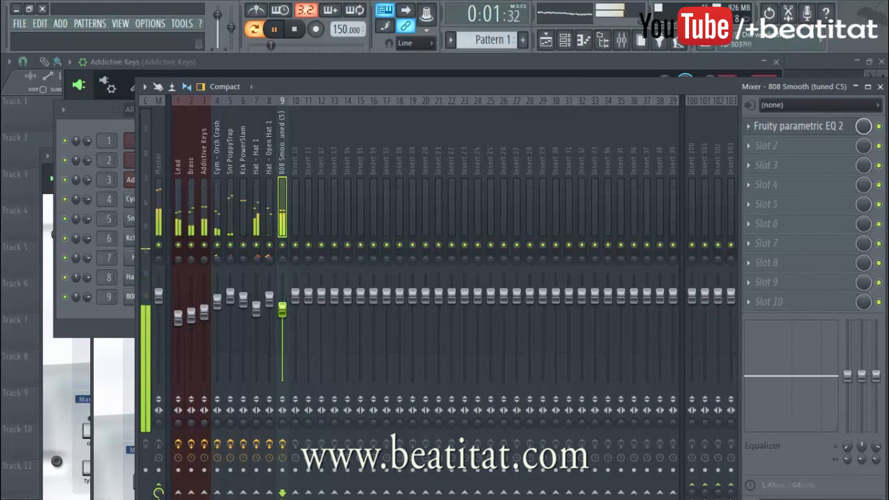
key("F9")
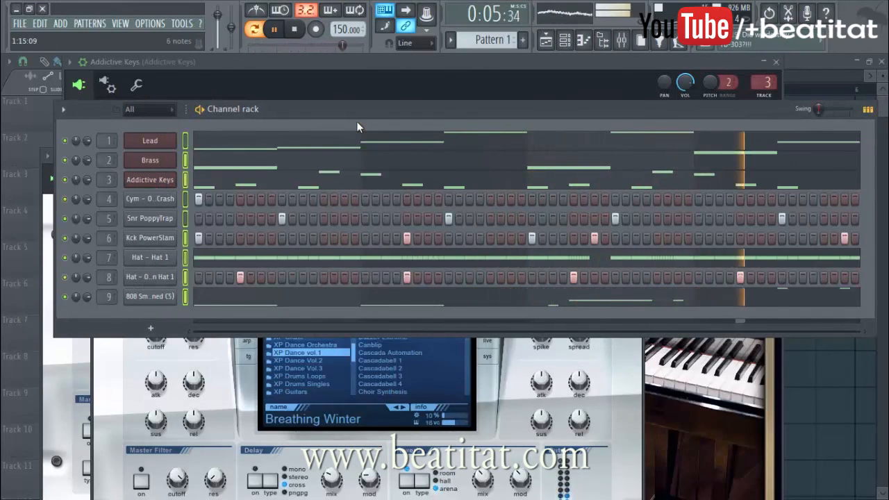
key("F9")
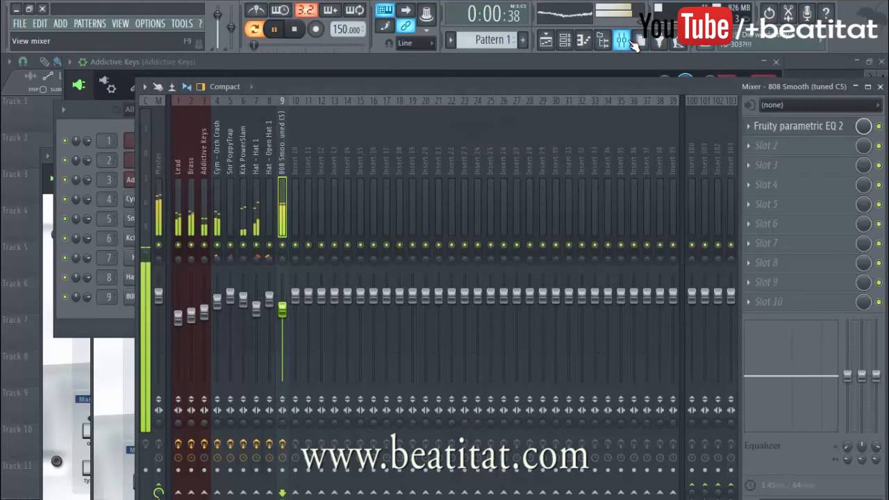
Step: Lower the Addictive Keys level to -4.9 dB and fine-tune the Open Hat 1 level, ending playback
left_click(240, 222)
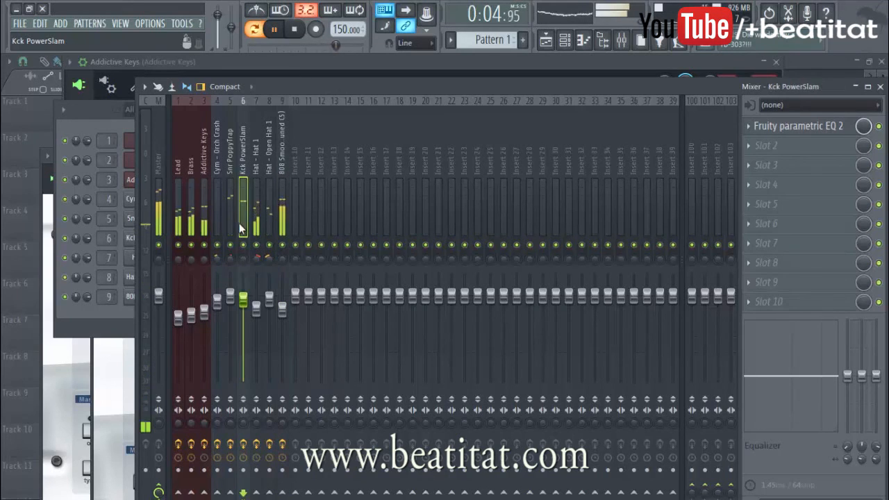
left_click(205, 235)
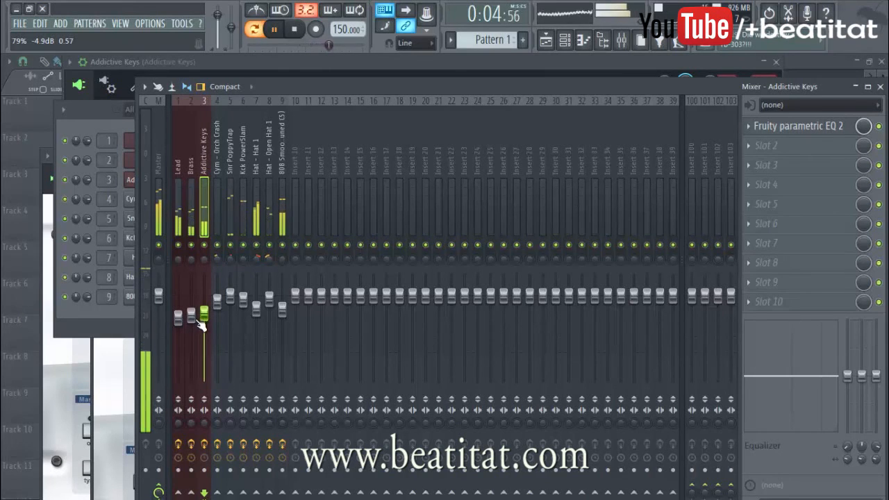
left_click(269, 232)
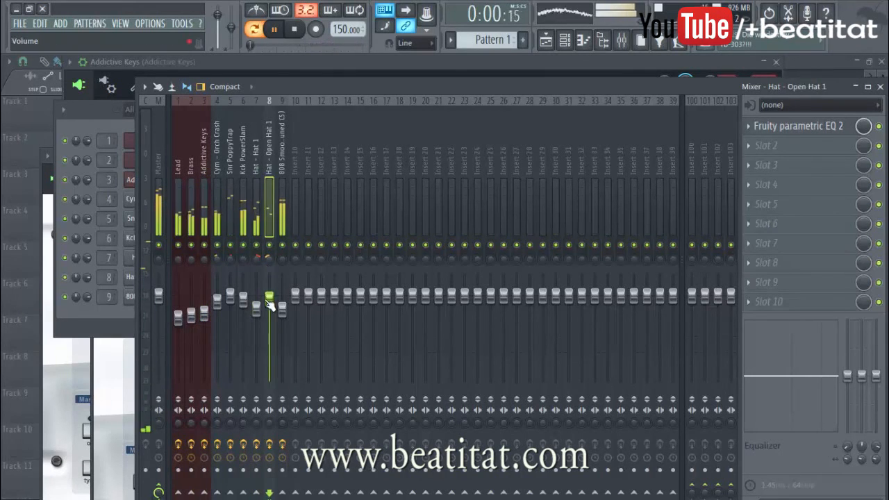
key("space")
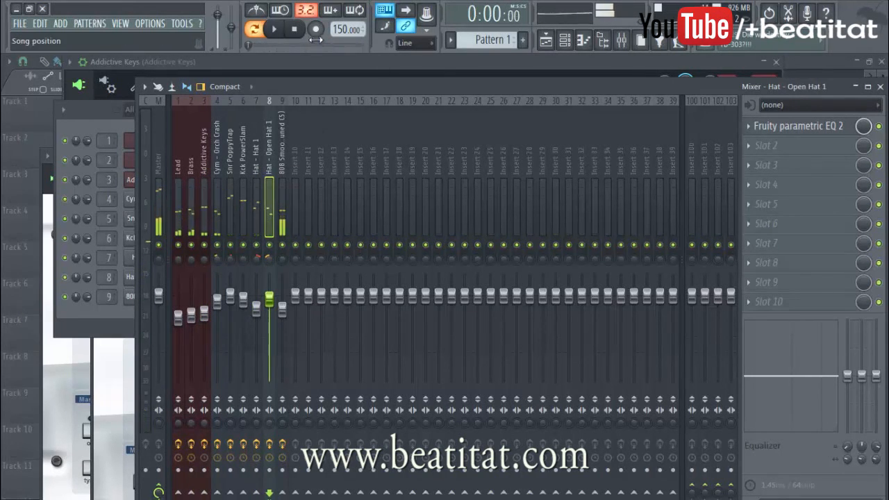